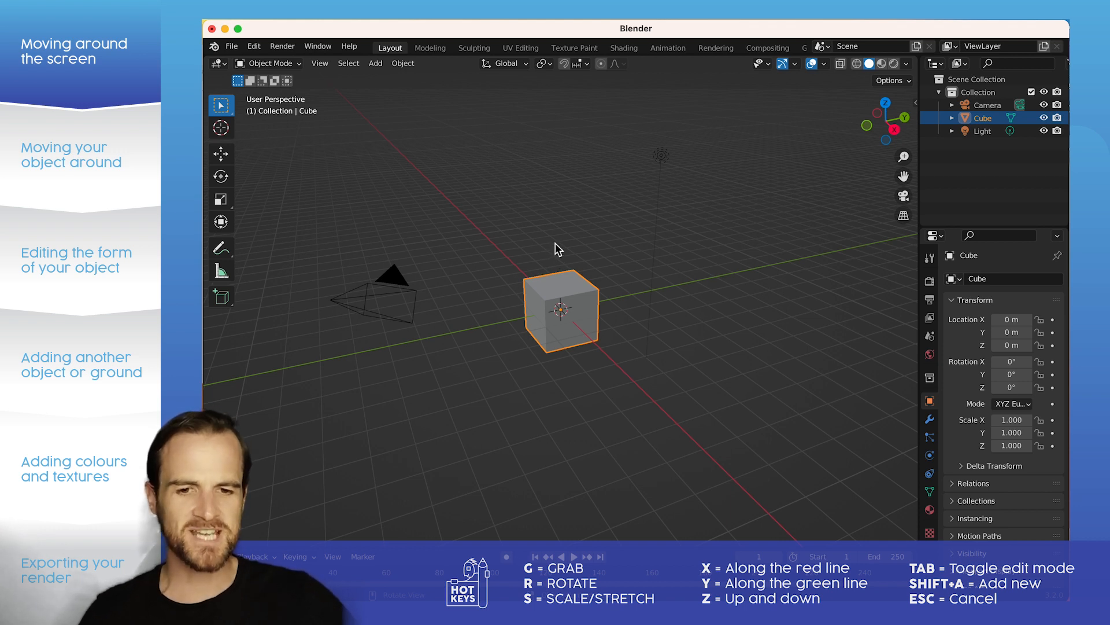
Step: Deselect the cube and examine the default scene from different angles and distances around the cube, camera and light
left_click(554, 244)
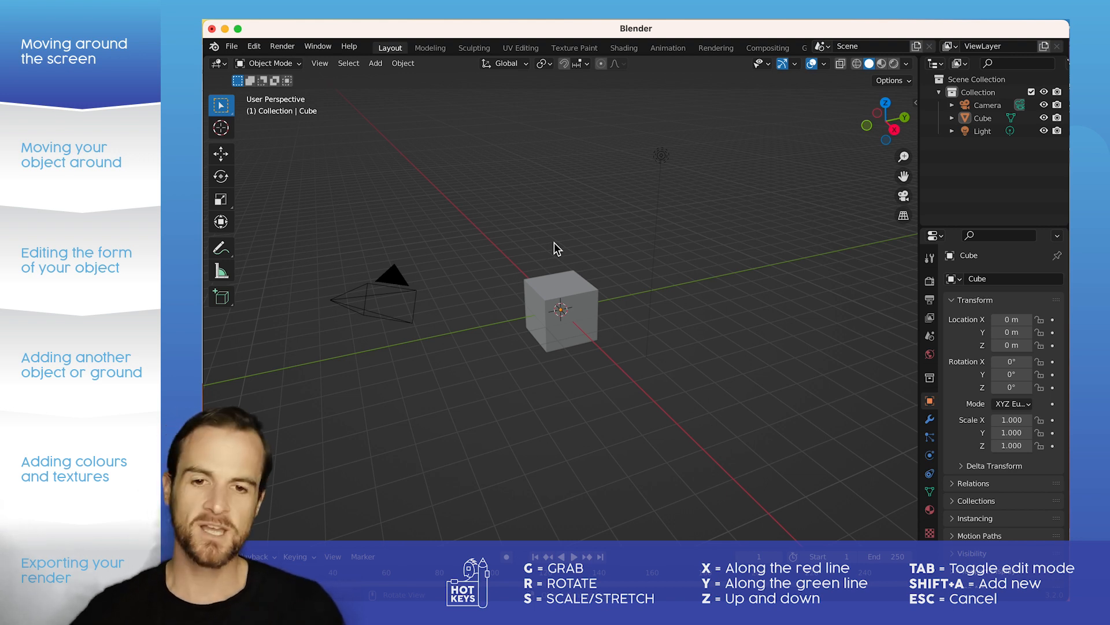
scroll(554, 242, "down", 6)
scroll(554, 242, "up", 4)
scroll(554, 242, "right", 4)
scroll(554, 242, "up", 5)
scroll(554, 242, "left", 4)
scroll(554, 241, "down", 5)
scroll(554, 241, "right", 4)
scroll(554, 242, "left", 4)
scroll(554, 242, "up", 3)
scroll(554, 242, "right", 4)
scroll(554, 241, "down", 2)
scroll(554, 242, "left", 5)
scroll(554, 242, "up", 2)
scroll(554, 241, "left", 1)
scroll(554, 242, "up", 5)
scroll(554, 242, "down", 4)
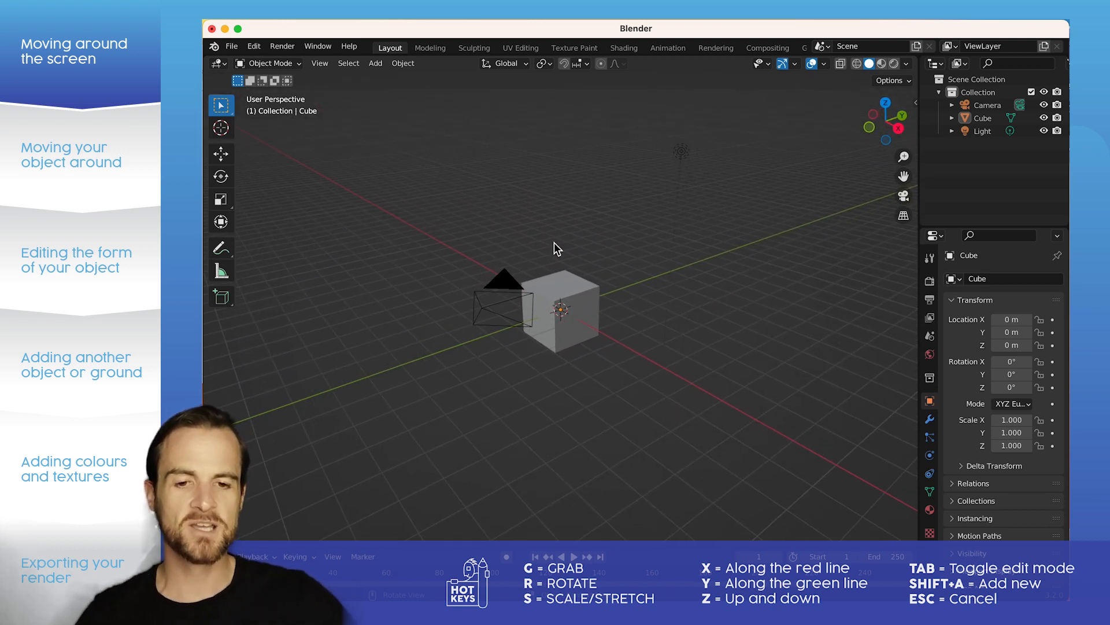
scroll(566, 300, "up", 4)
scroll(567, 299, "down", 2)
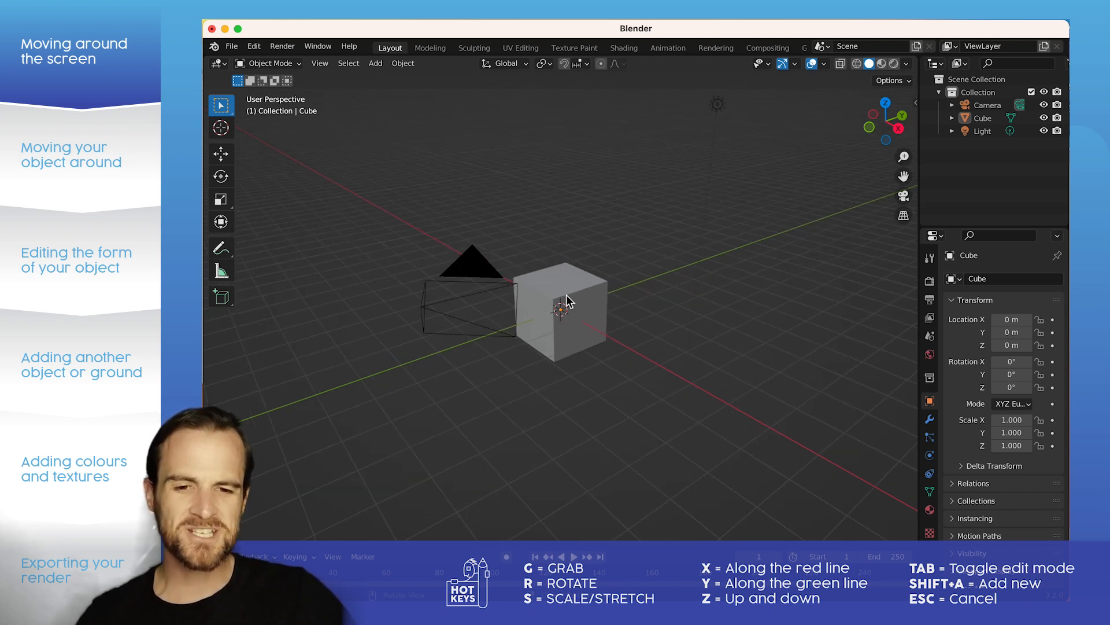
mouse_move(607, 280)
middle_mouse_down()
mouse_move(503, 273)
mouse_move(533, 231)
mouse_move(588, 278)
mouse_move(545, 284)
mouse_move(594, 285)
middle_mouse_up()
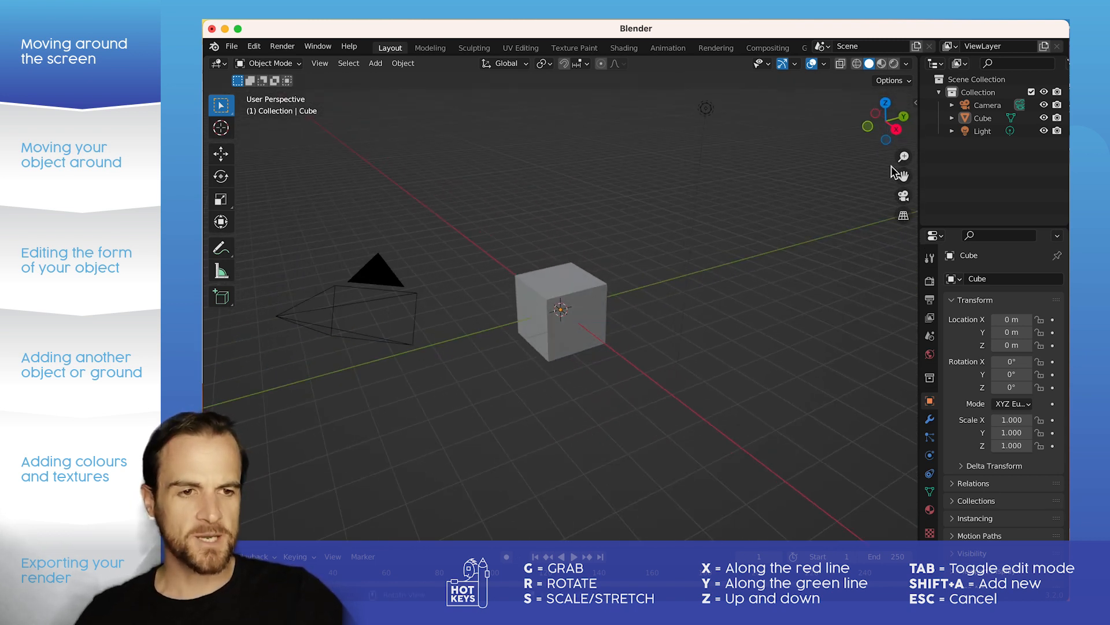
mouse_move(888, 143)
left_mouse_down()
mouse_move(833, 132)
mouse_move(864, 155)
mouse_move(829, 145)
mouse_move(867, 159)
mouse_move(837, 148)
mouse_move(903, 140)
mouse_move(903, 163)
mouse_move(875, 181)
mouse_move(768, 189)
mouse_move(998, 161)
mouse_move(822, 158)
mouse_move(879, 156)
left_mouse_up()
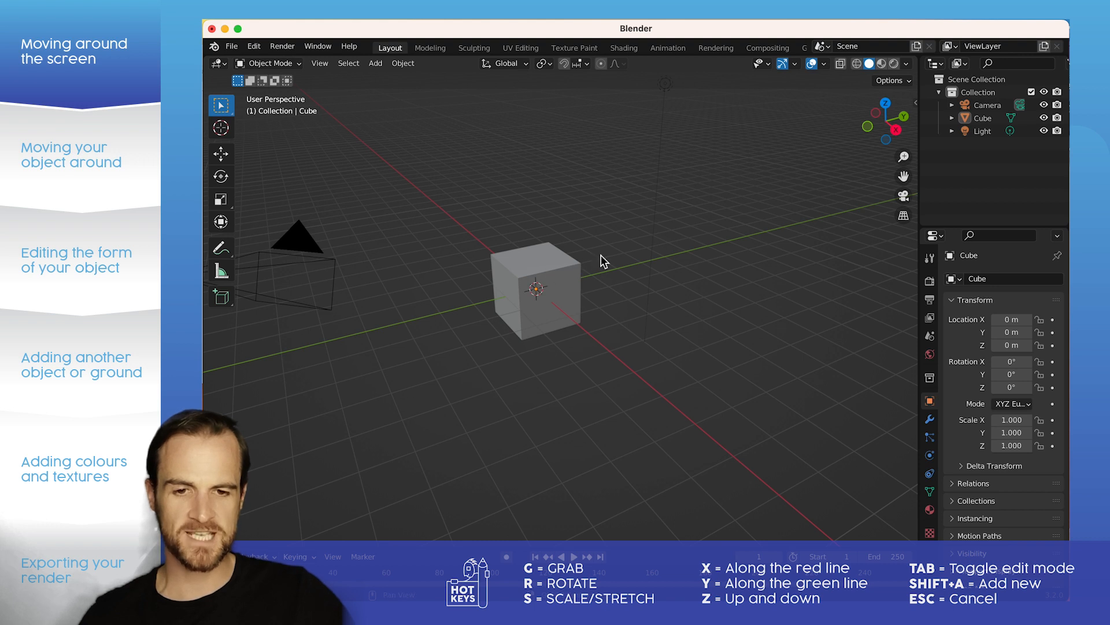
middle_click_drag(601, 260, 633, 247)
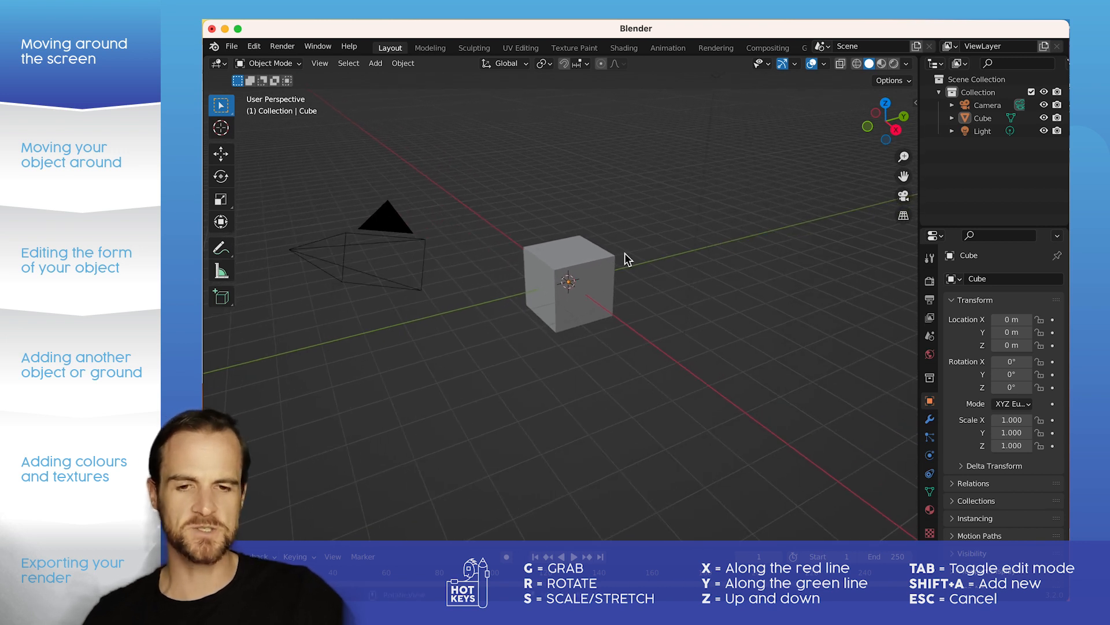
scroll(605, 264, "up", 1)
scroll(605, 232, "down", 1)
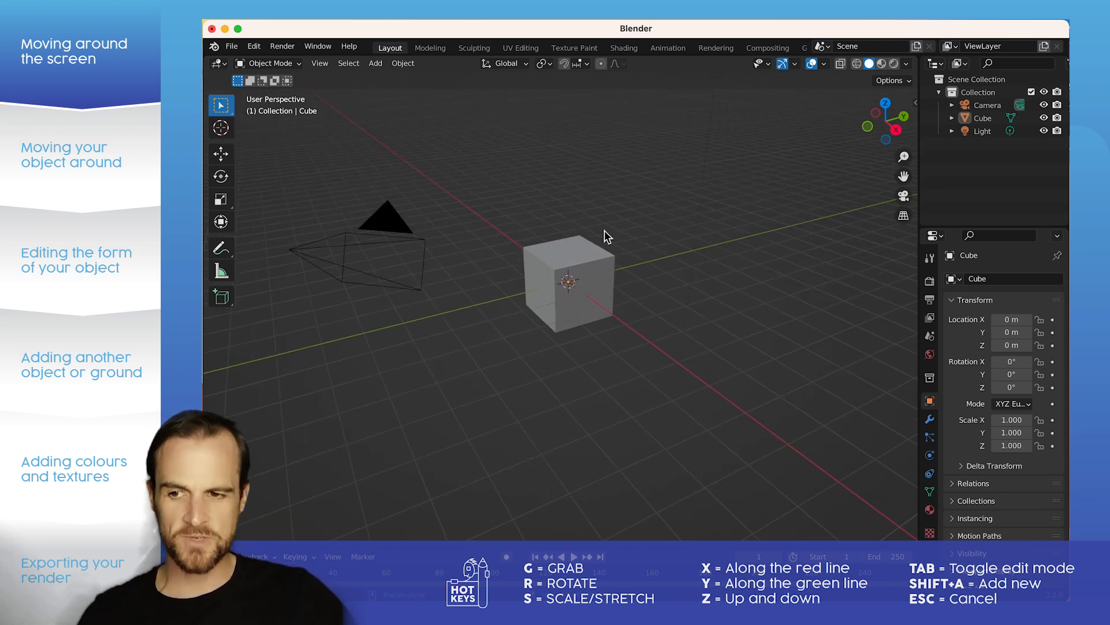
Step: Select the cube and try the Grab, Rotate and Scale transforms on it without any axis constraint
left_click(590, 264)
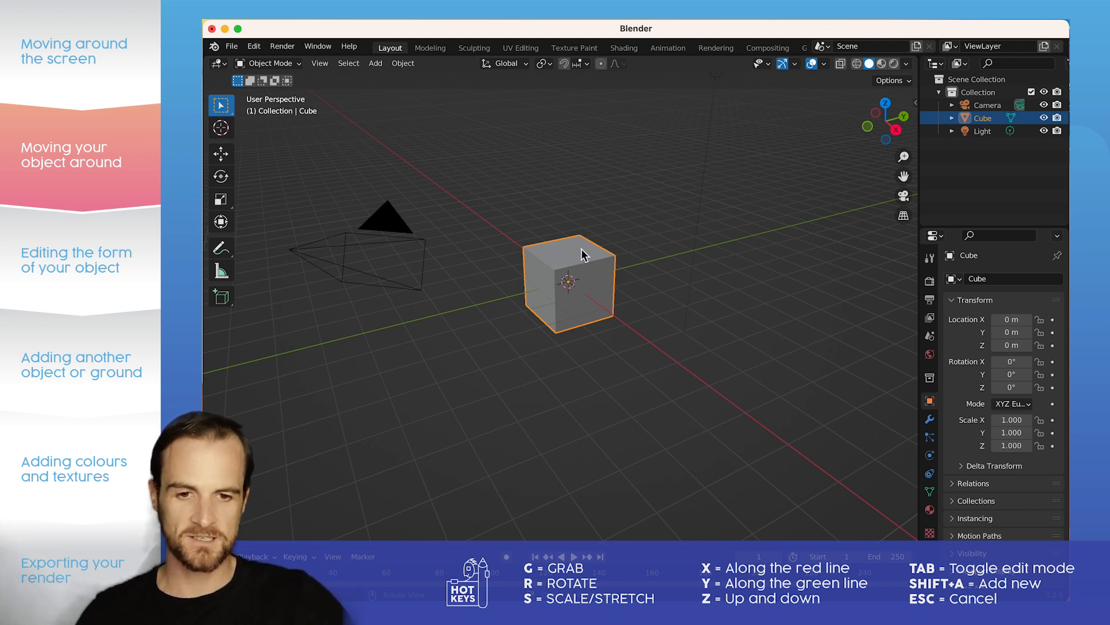
key("g")
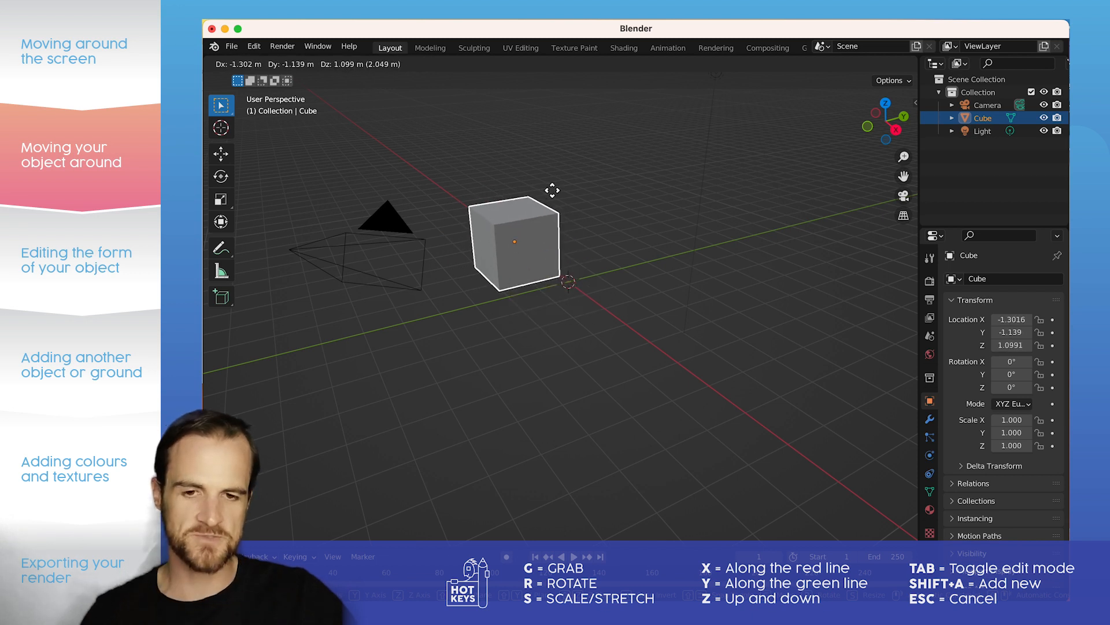
key("Escape")
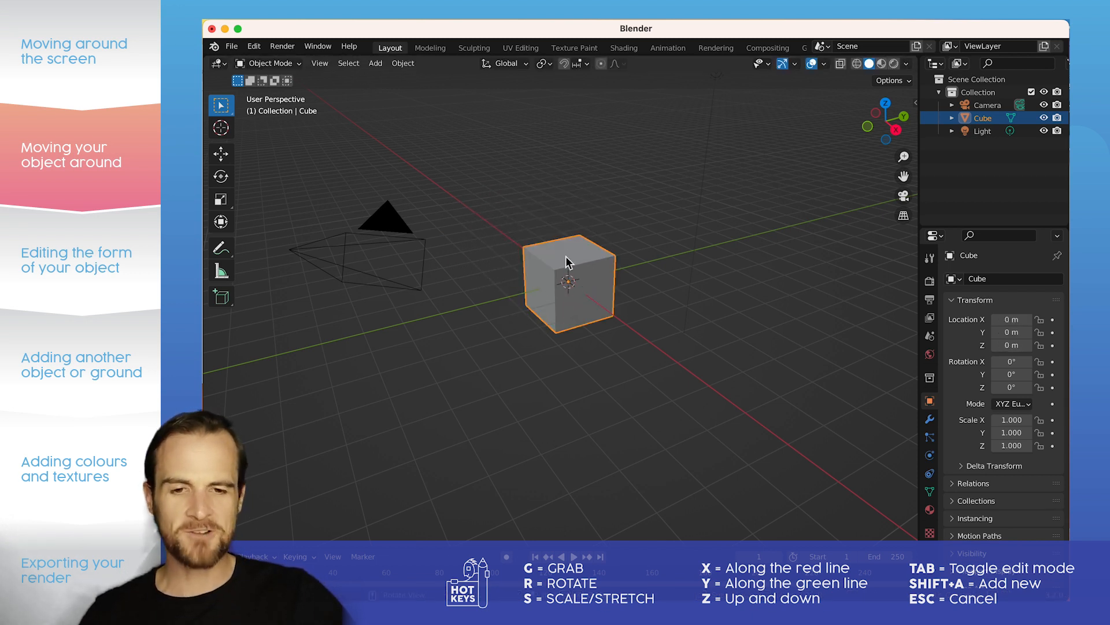
key("r")
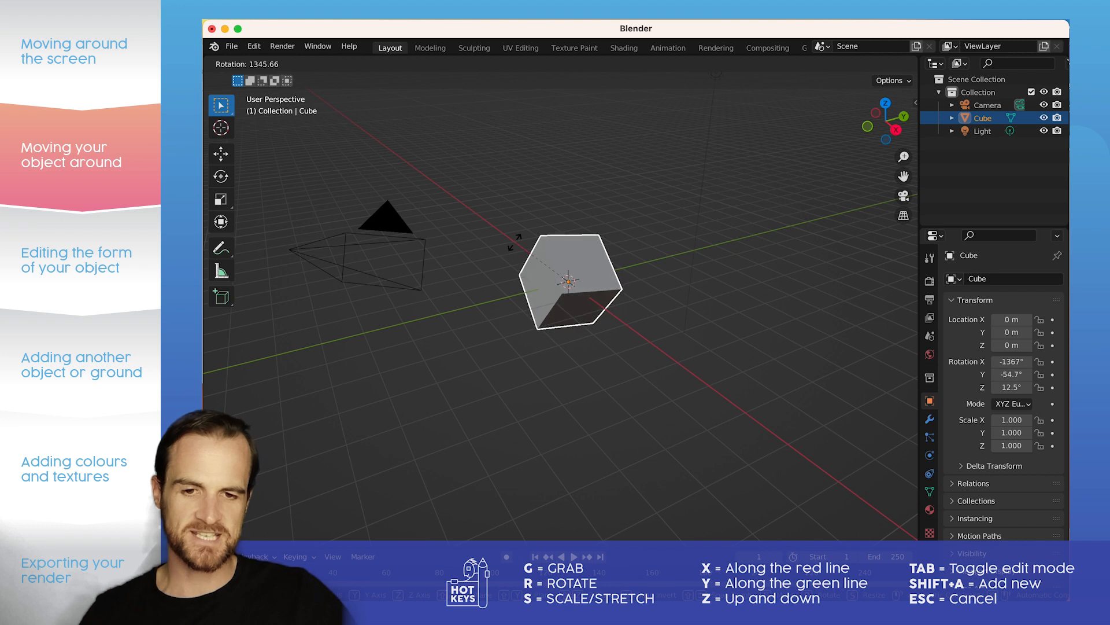
key("Escape")
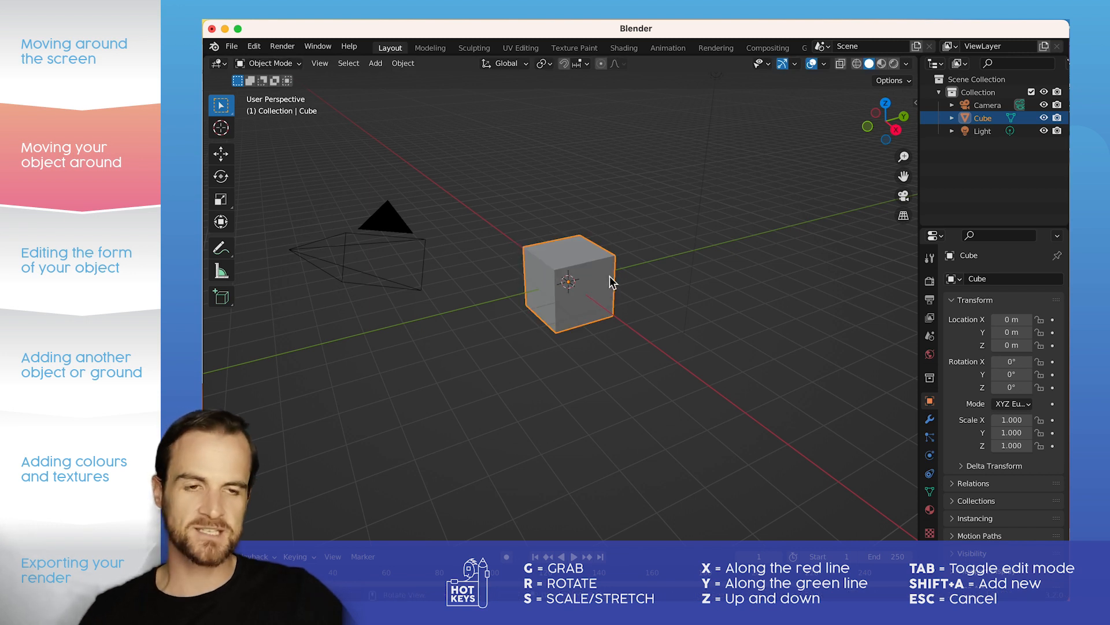
key("s")
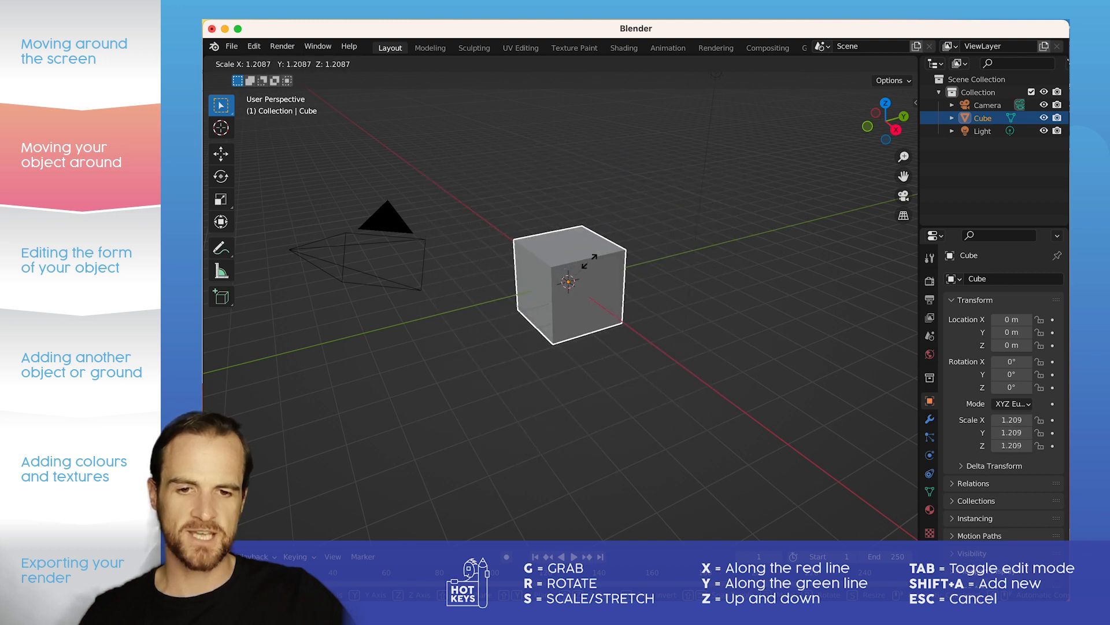
key("Escape")
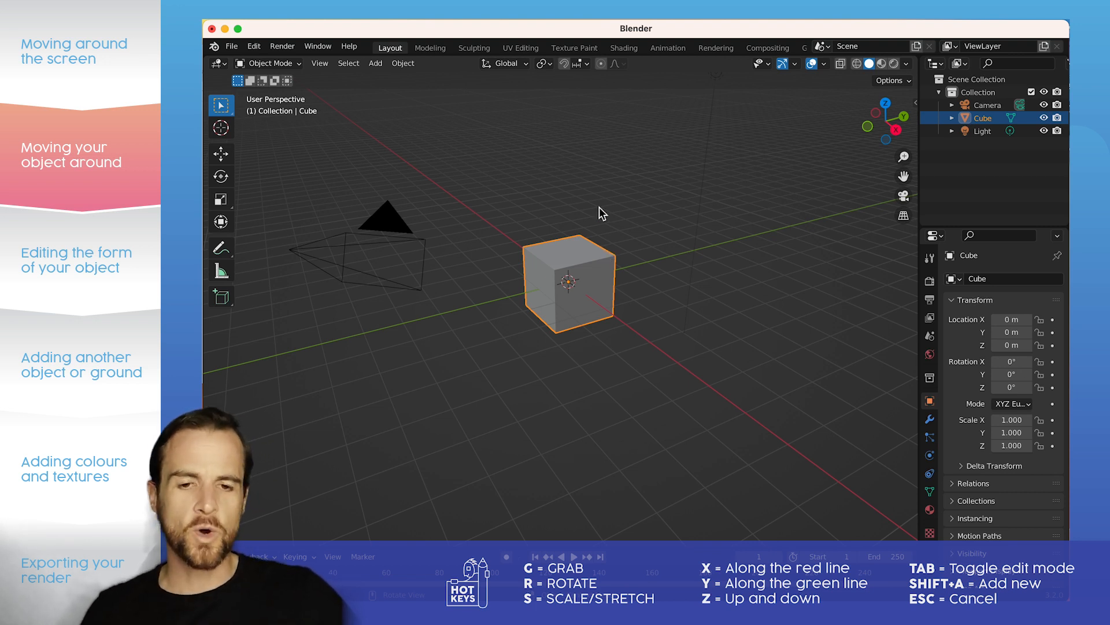
Step: Reselect the cube and try to move it along the global X axis
left_click(591, 226)
left_click(576, 260)
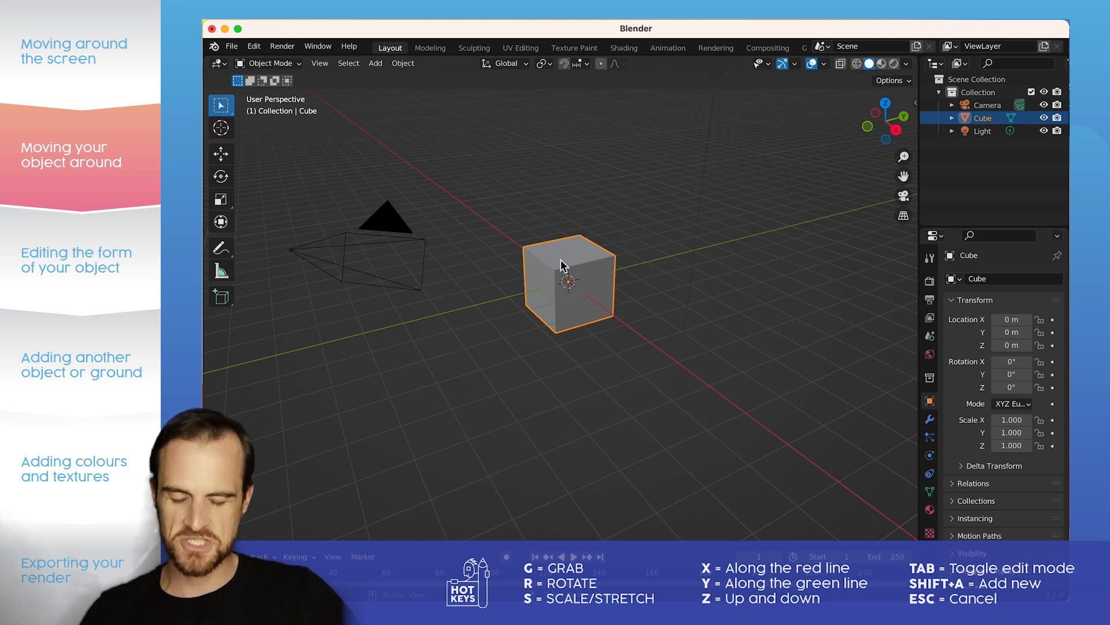
key("g")
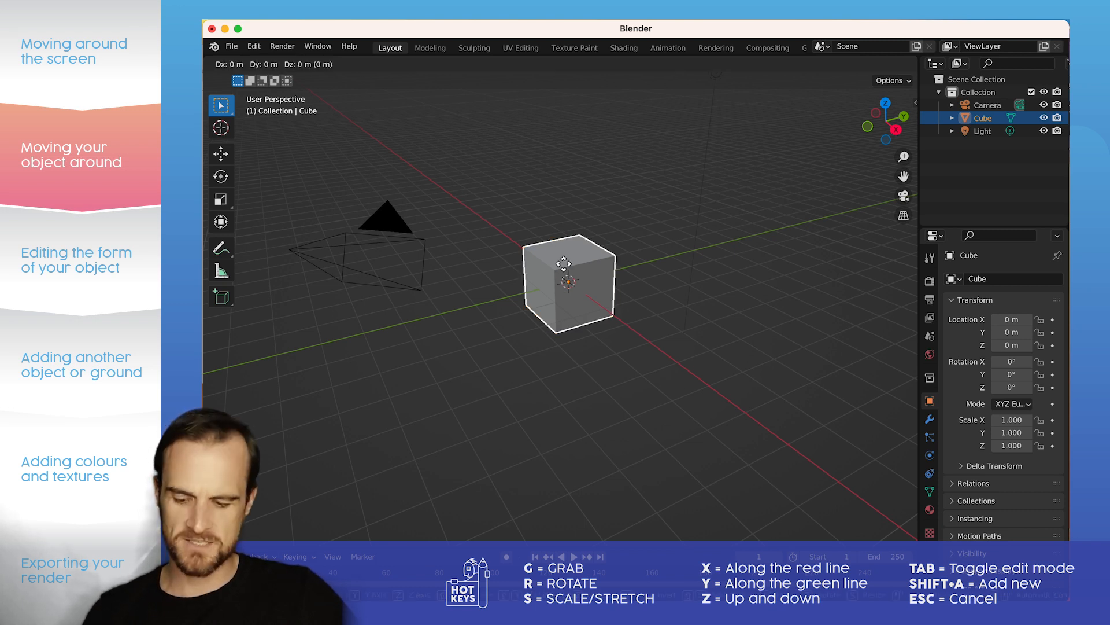
key("x")
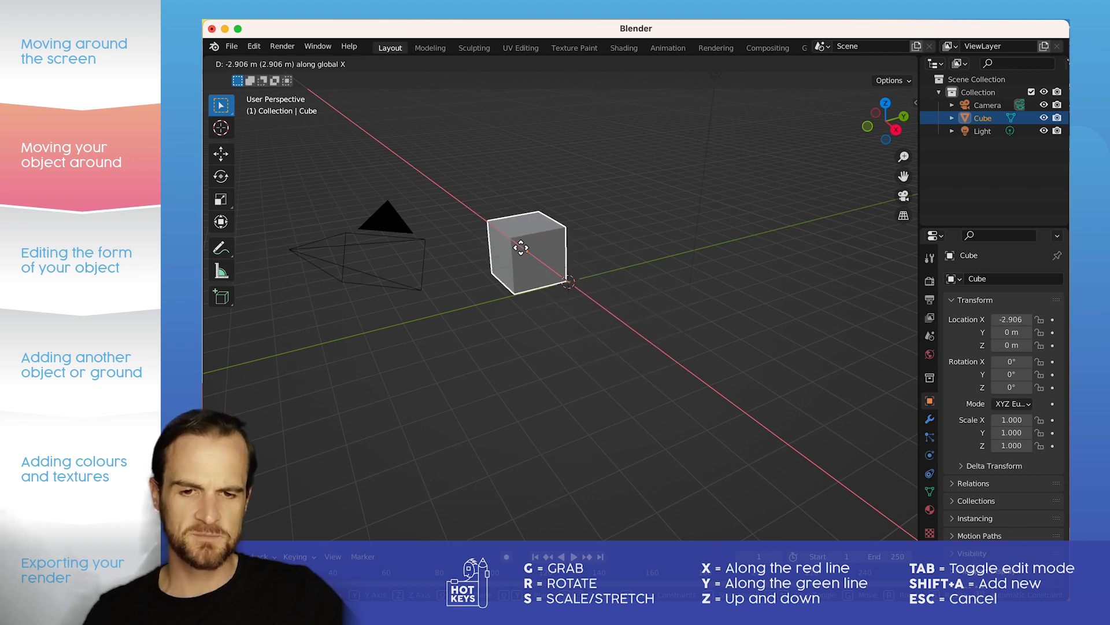
key("Escape")
Step: Move the cube freely to about X -1.25 m, Y 0.39 m, Z 2.37 m, and clear its location back to the origin
key("g")
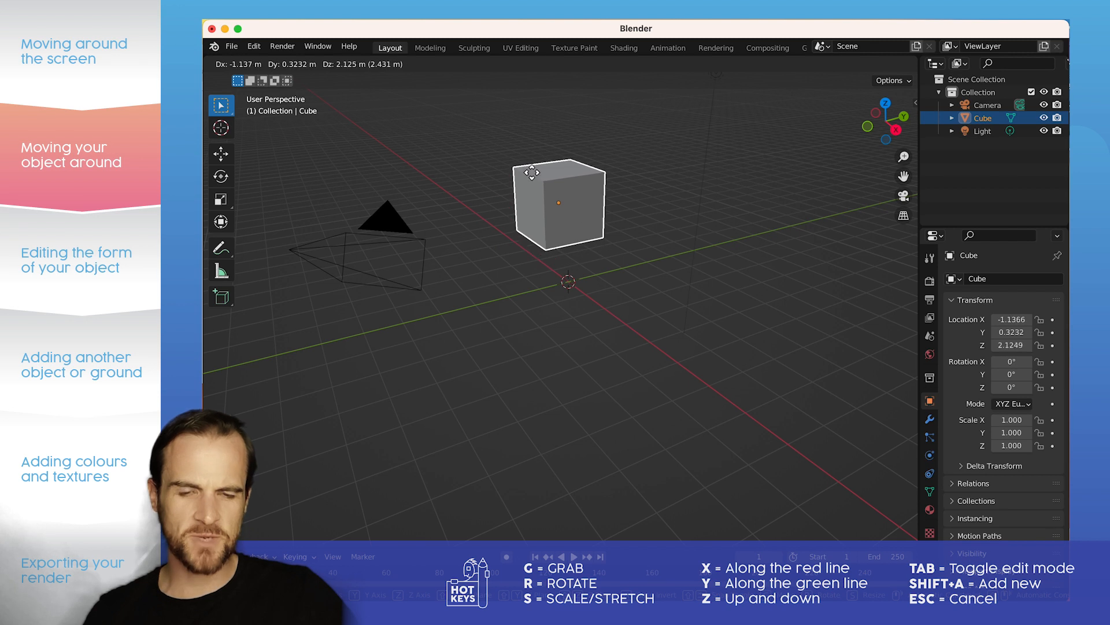
left_click(531, 172)
middle_click_drag(585, 206, 426, 194)
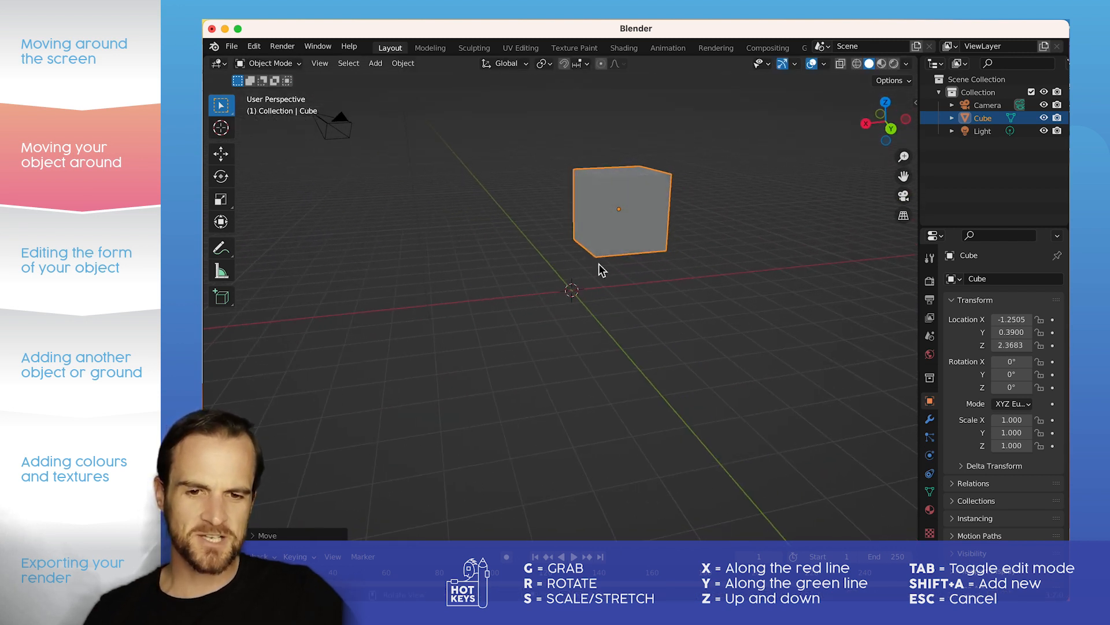
middle_click_drag(570, 252, 564, 190)
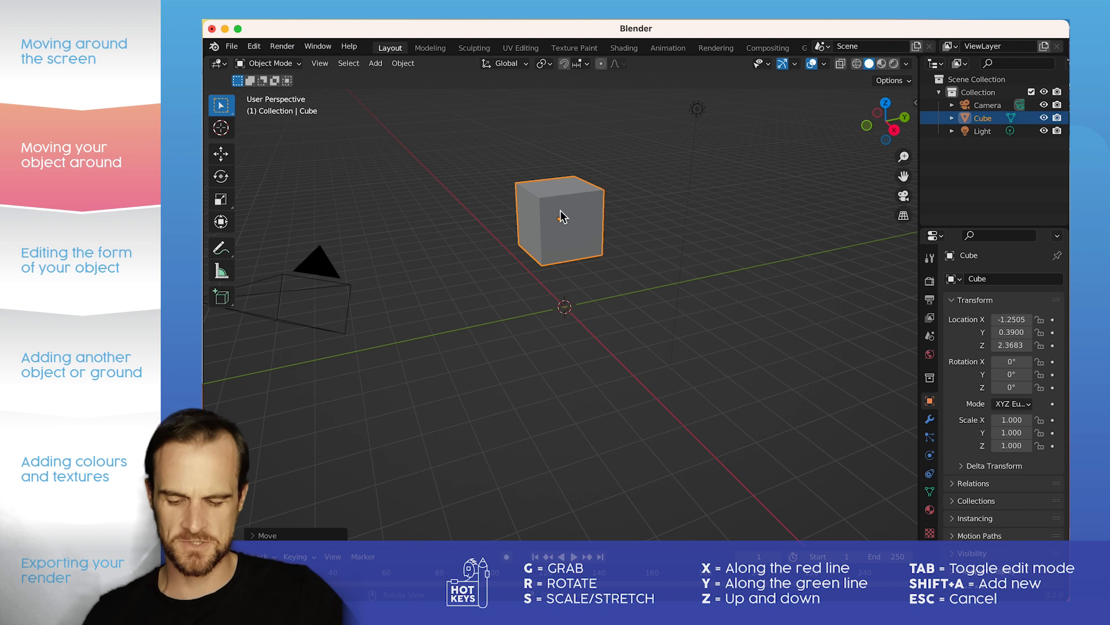
key("alt+g")
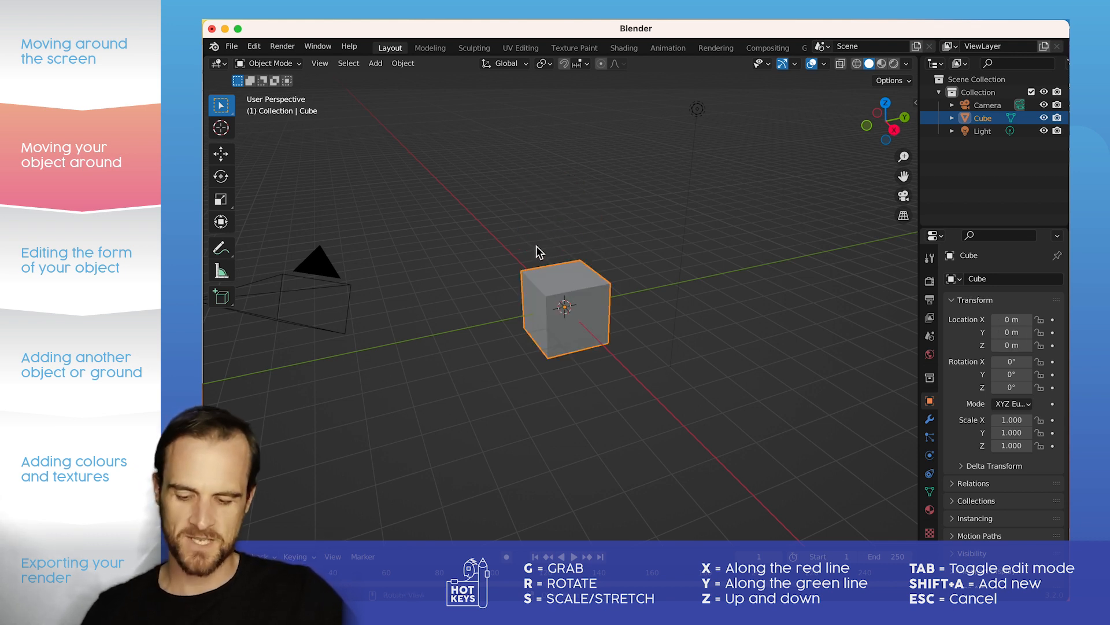
Step: Try moving the cube constrained to the global X, Y and Z axes in turn
key("g")
key("x")
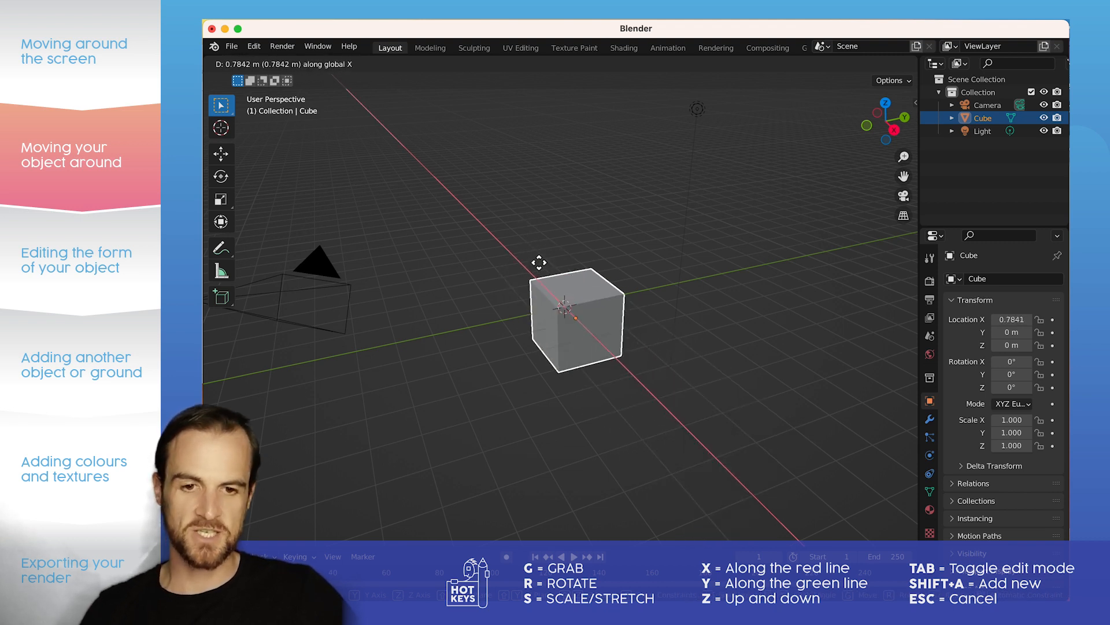
key("y")
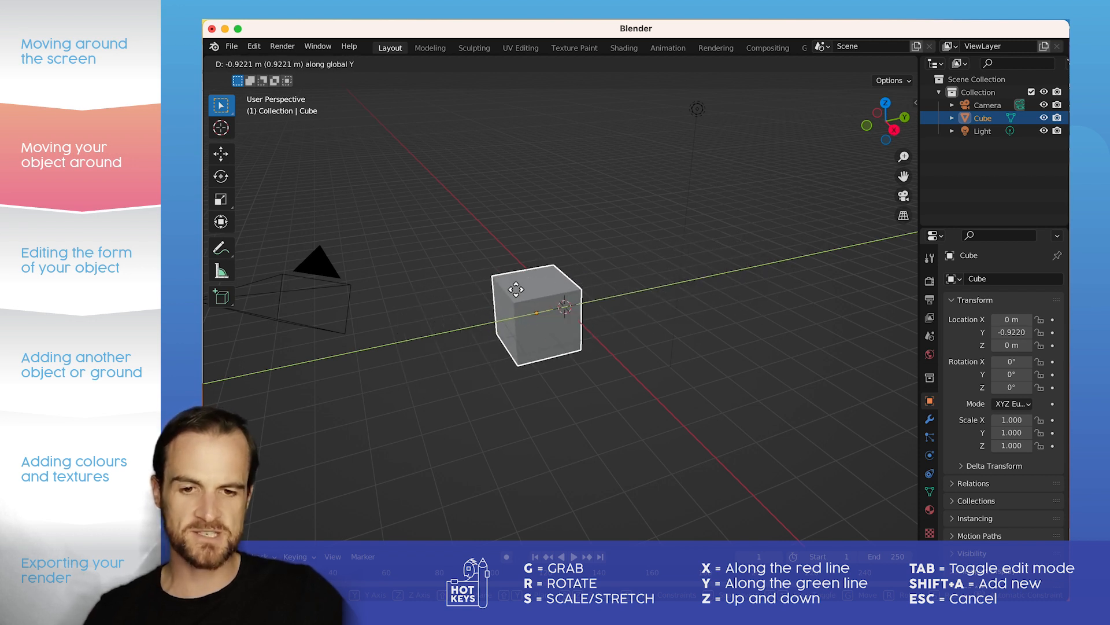
key("z")
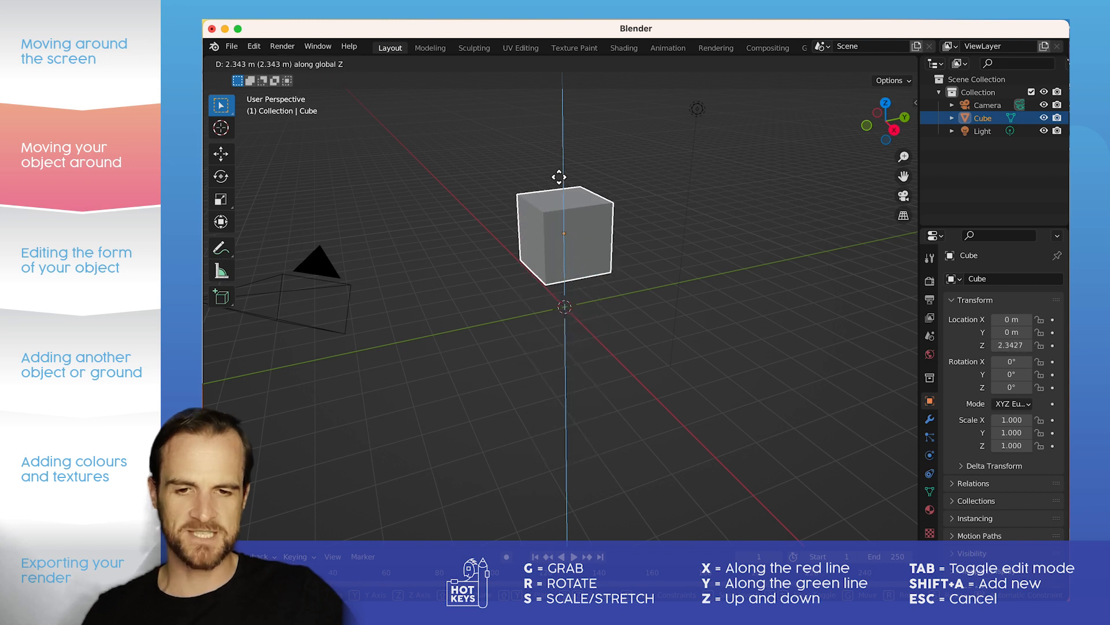
key("Escape")
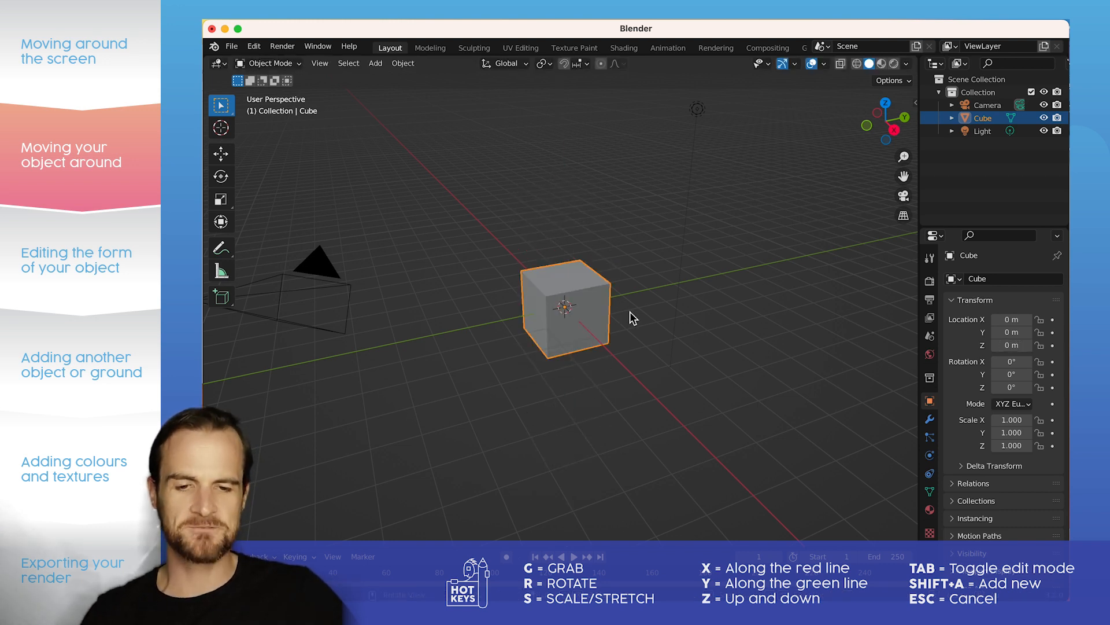
Step: Try rotating the cube around the global X, Y and Z axes, cancelling each rotation
key("r")
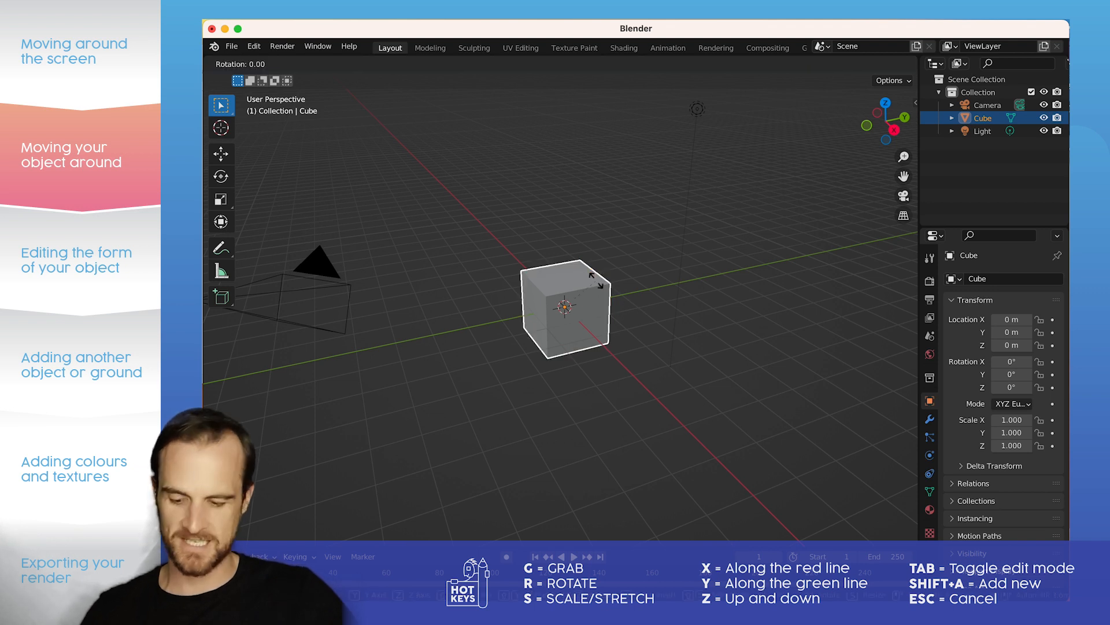
key("x")
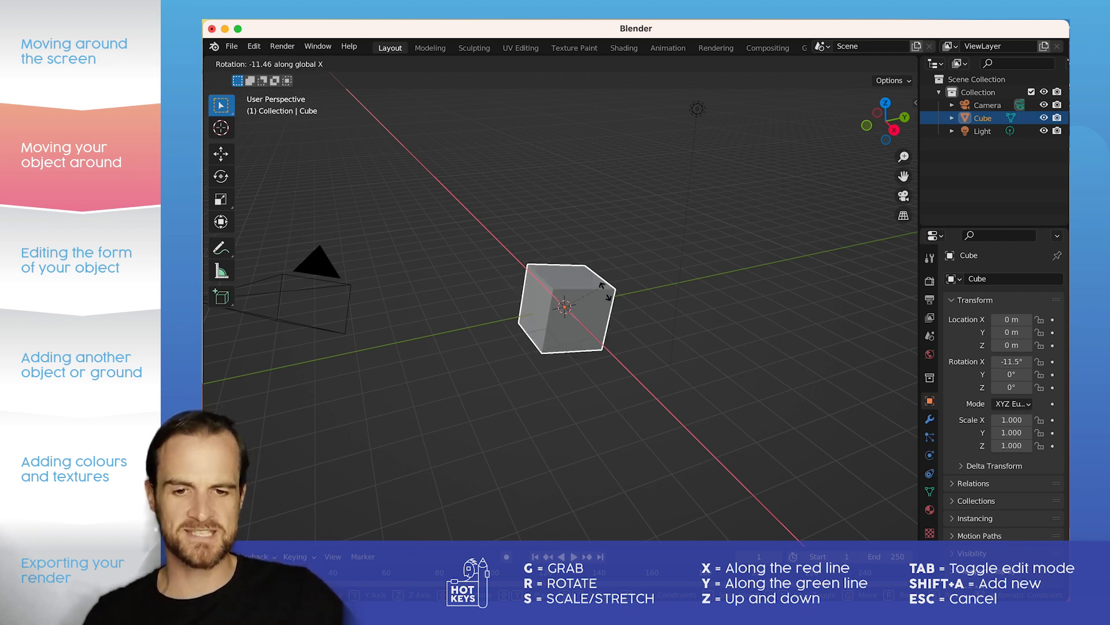
key("Escape")
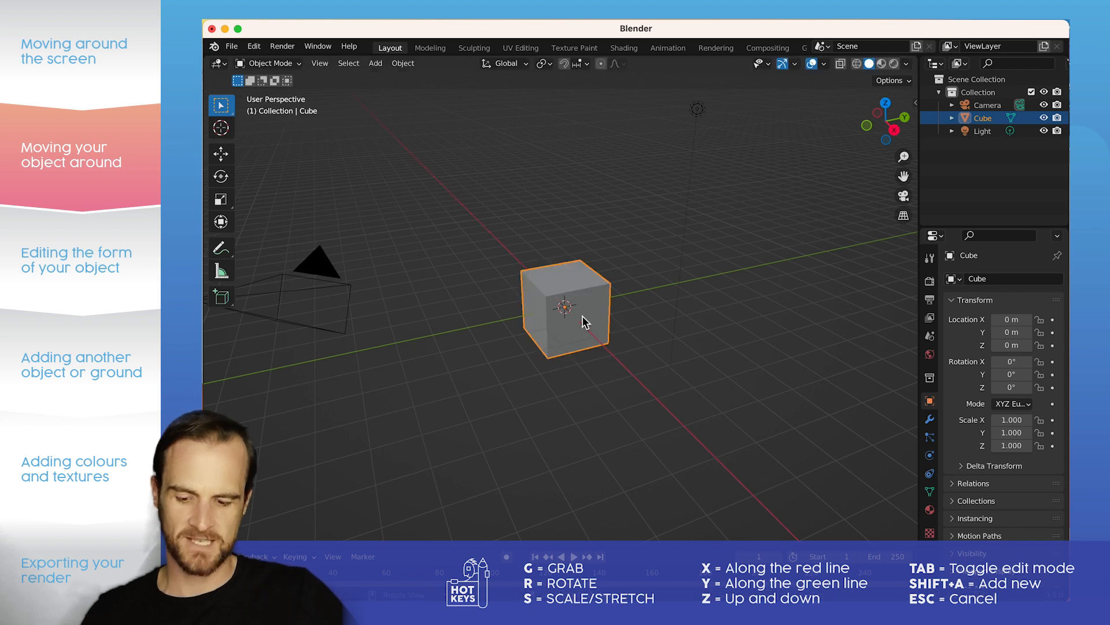
key("r")
key("y")
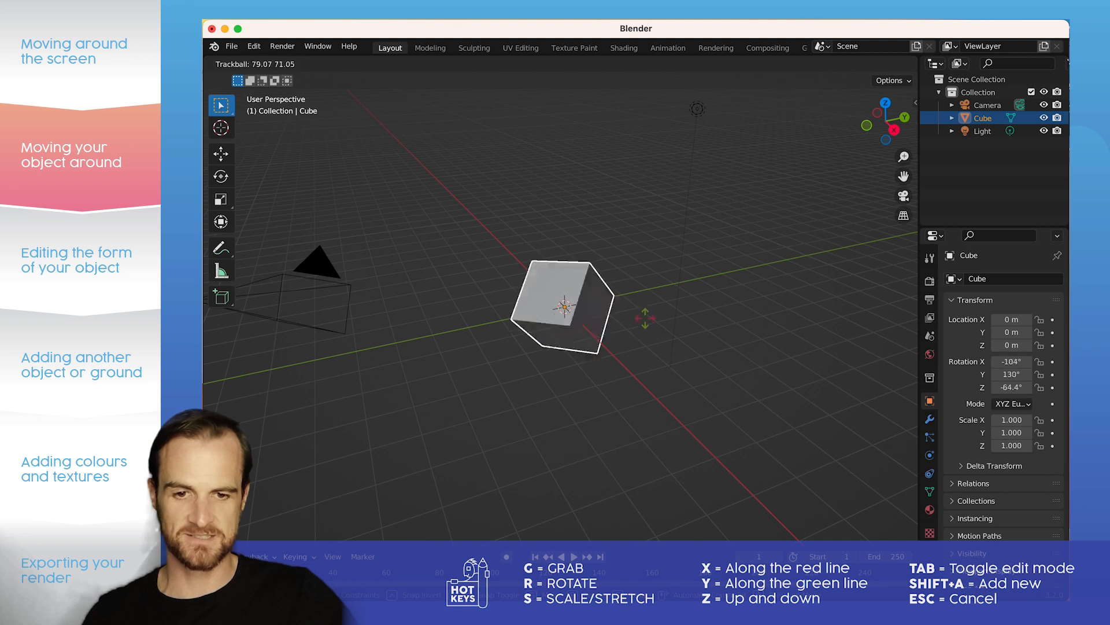
key("Escape")
key("r")
key("z")
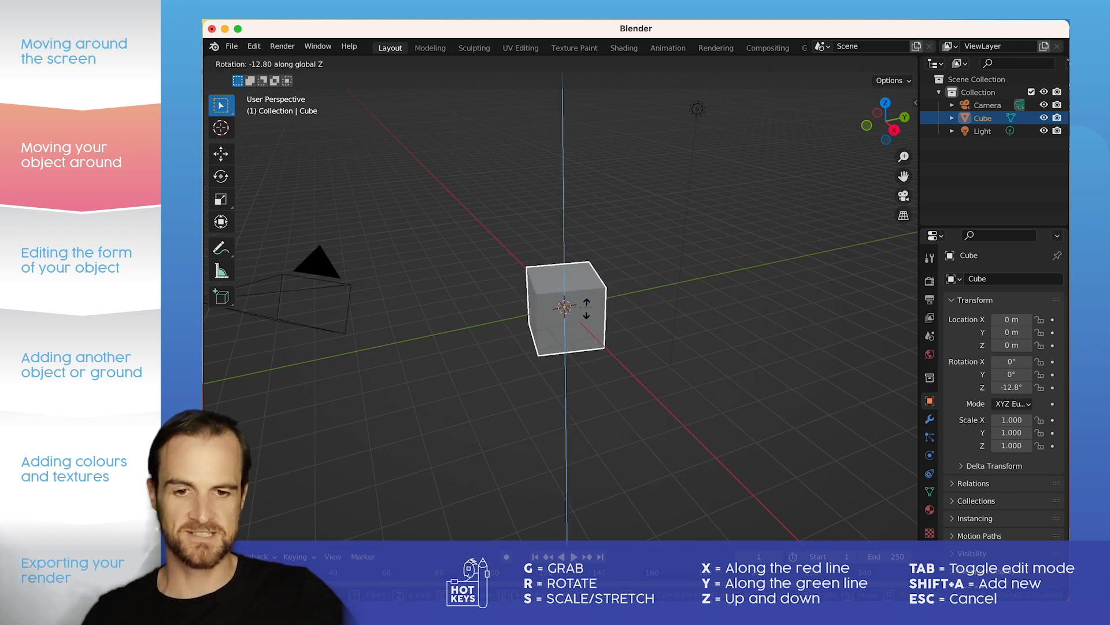
key("Escape")
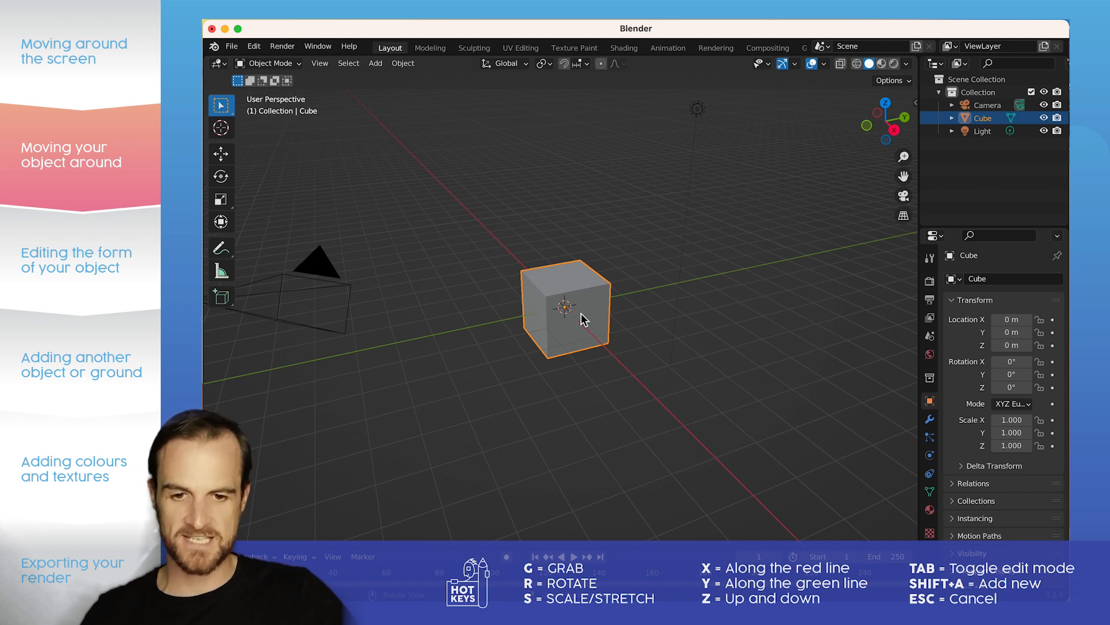
Step: Try scaling the cube along the global X, Y and Z axes one at a time
key("s")
key("x")
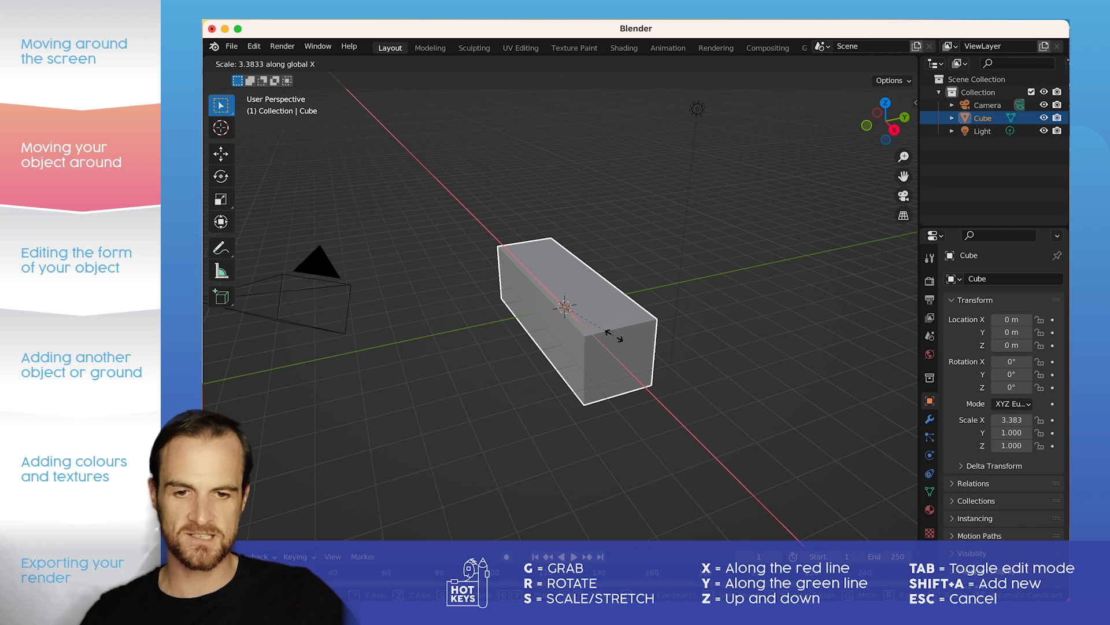
key("y")
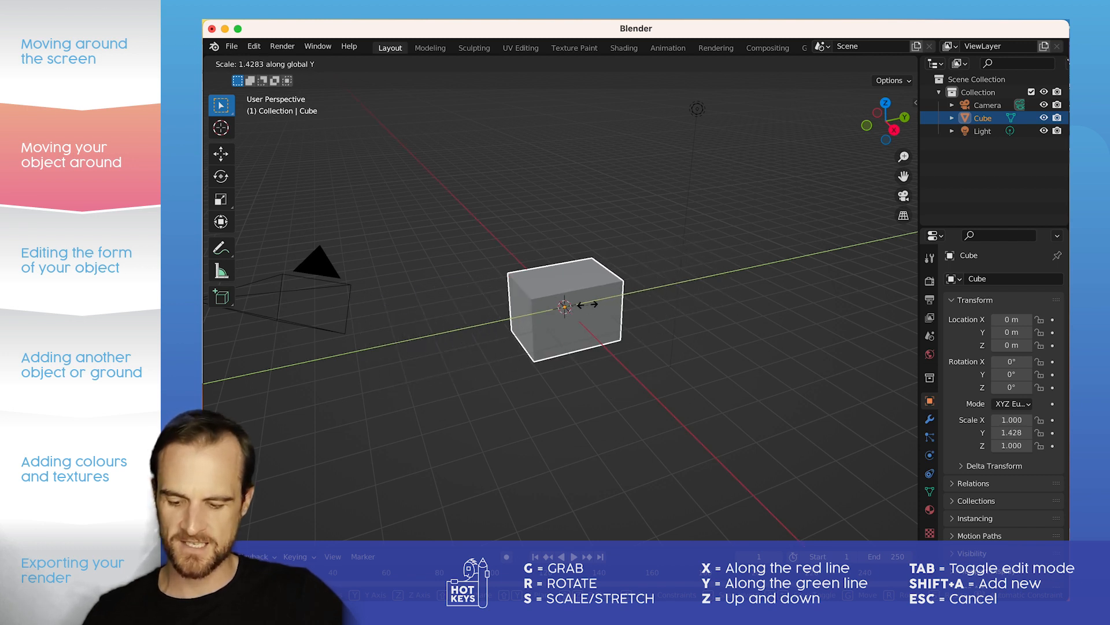
key("z")
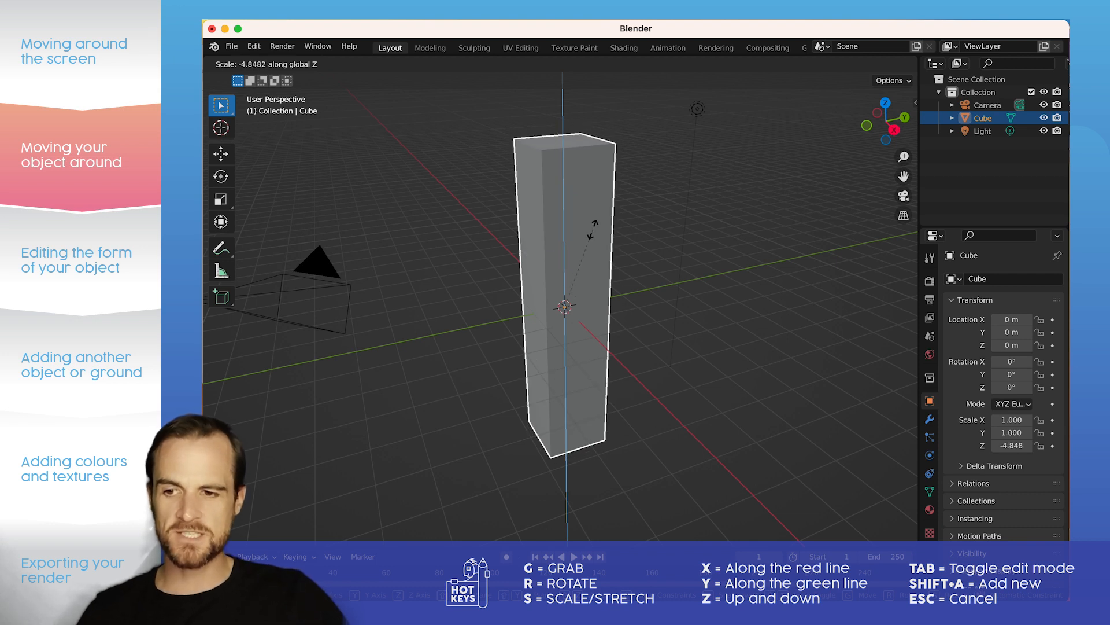
key("Escape")
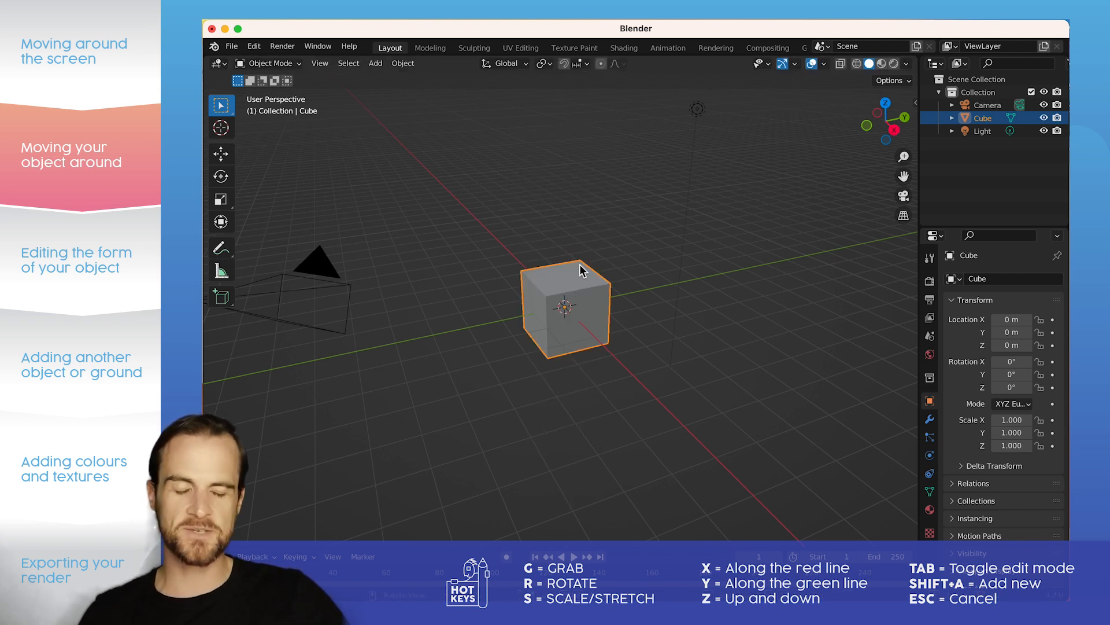
Step: Enter Edit Mode on the cube and select its top left corner vertex
left_click(594, 246)
left_click(569, 287)
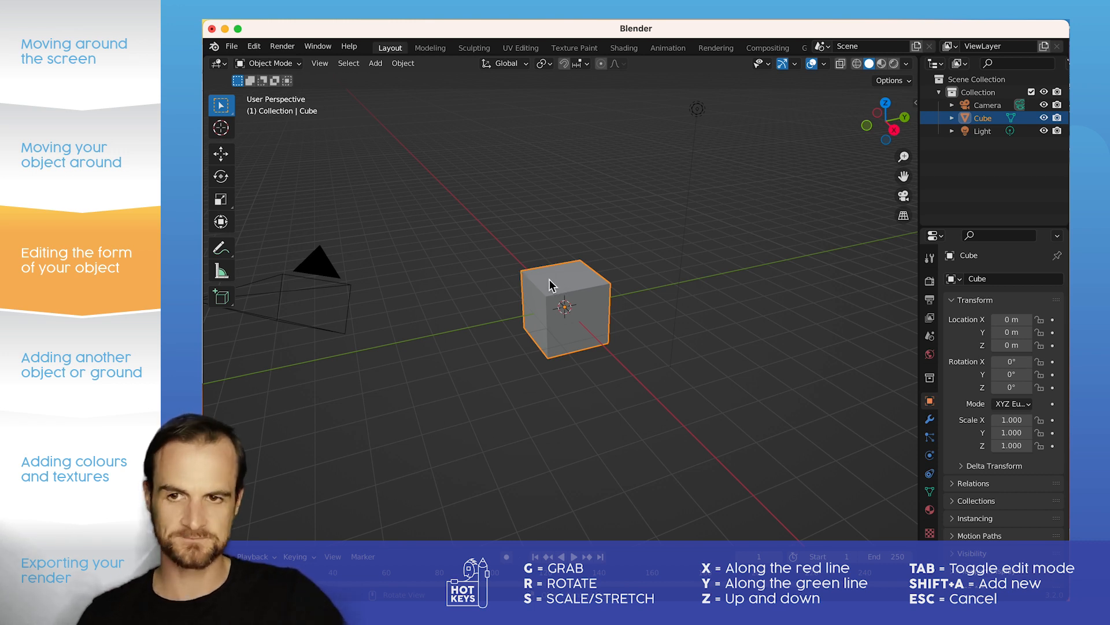
key("Tab")
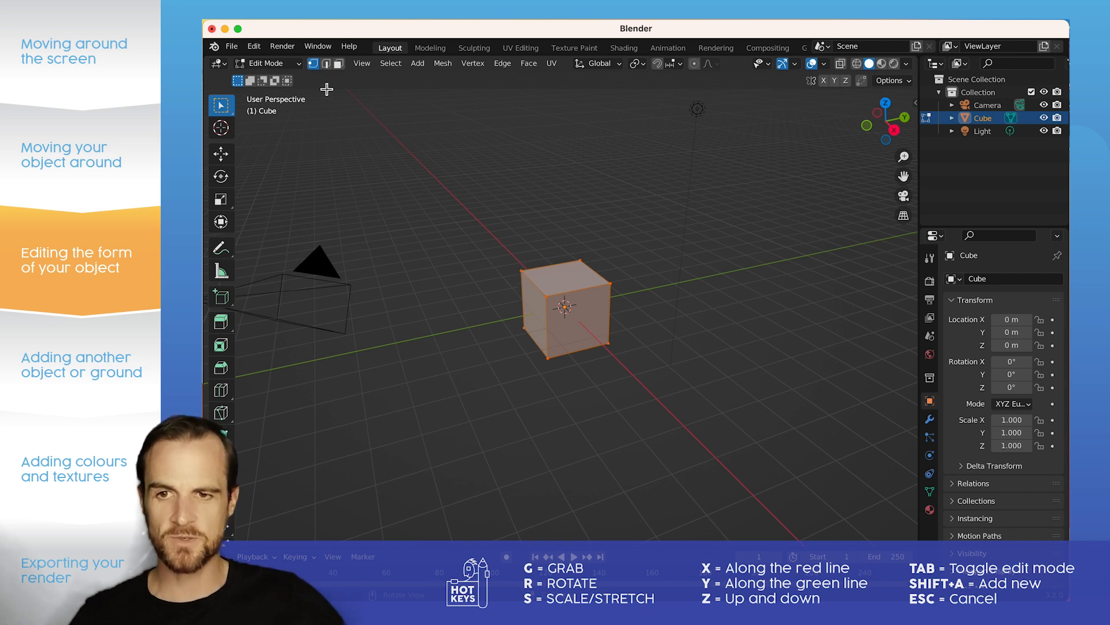
left_click(522, 274)
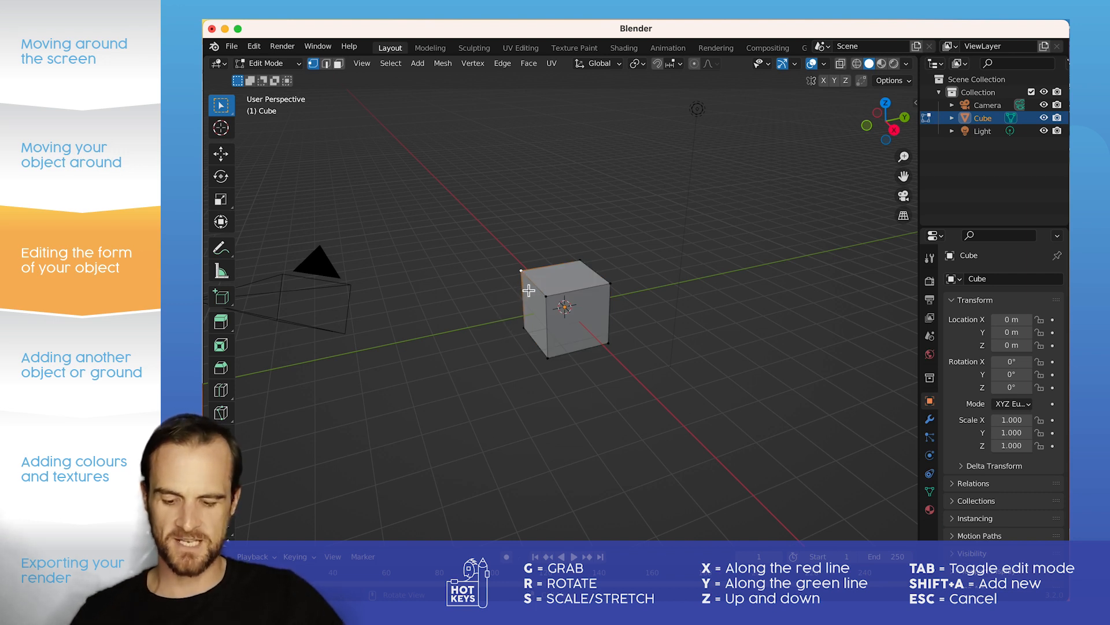
Step: Try moving the top left vertex along the global X and Y axes, and raise it along global Z
key("g")
key("x")
key("y")
key("x")
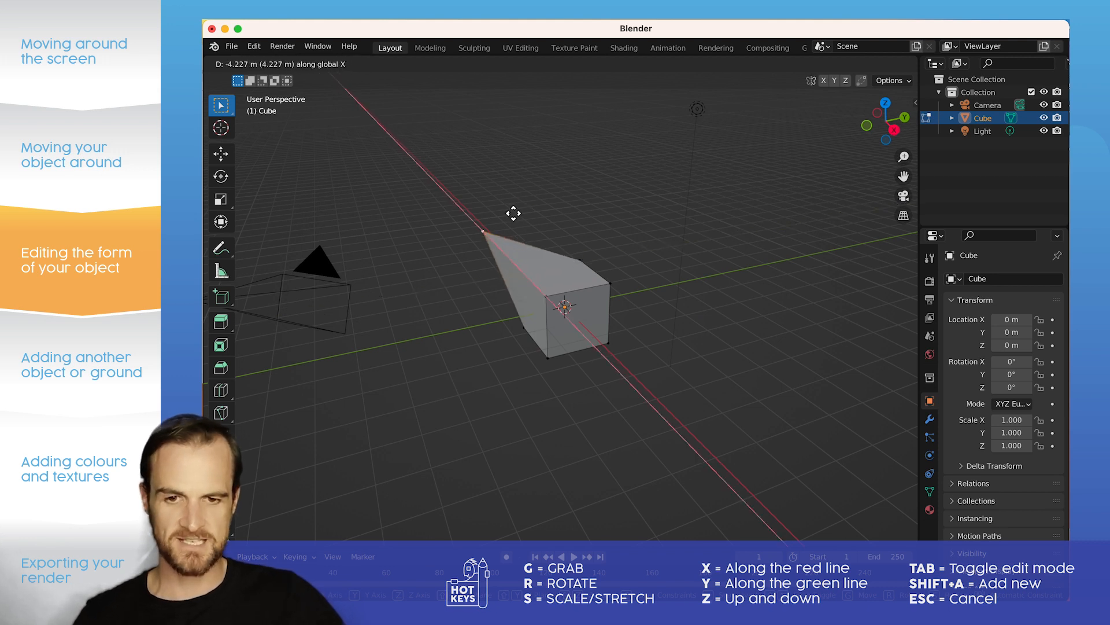
key("z")
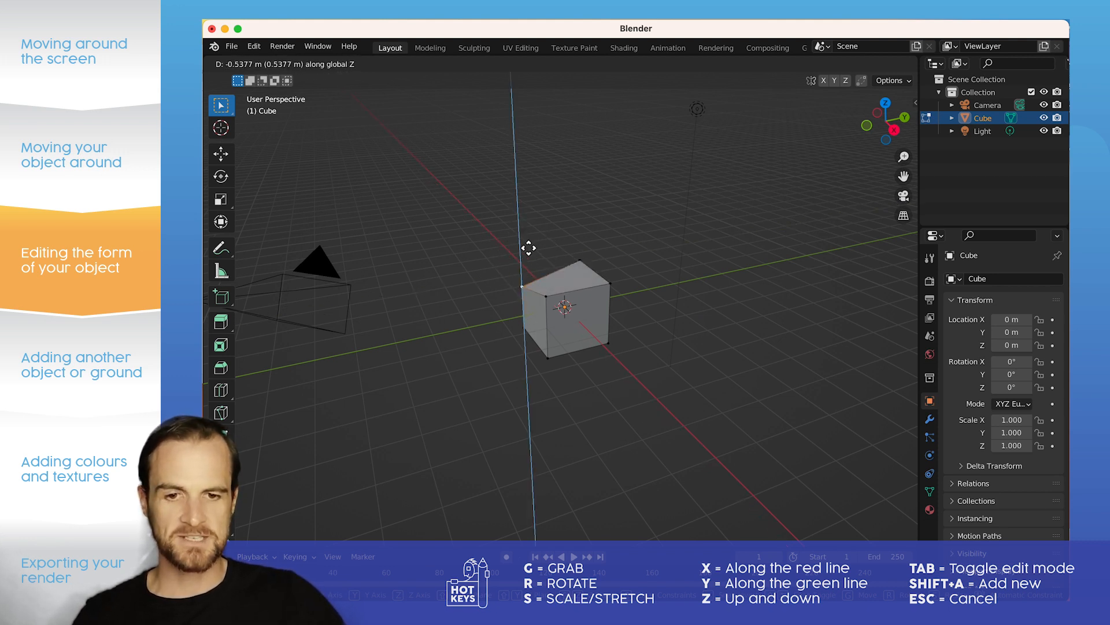
left_click(537, 269)
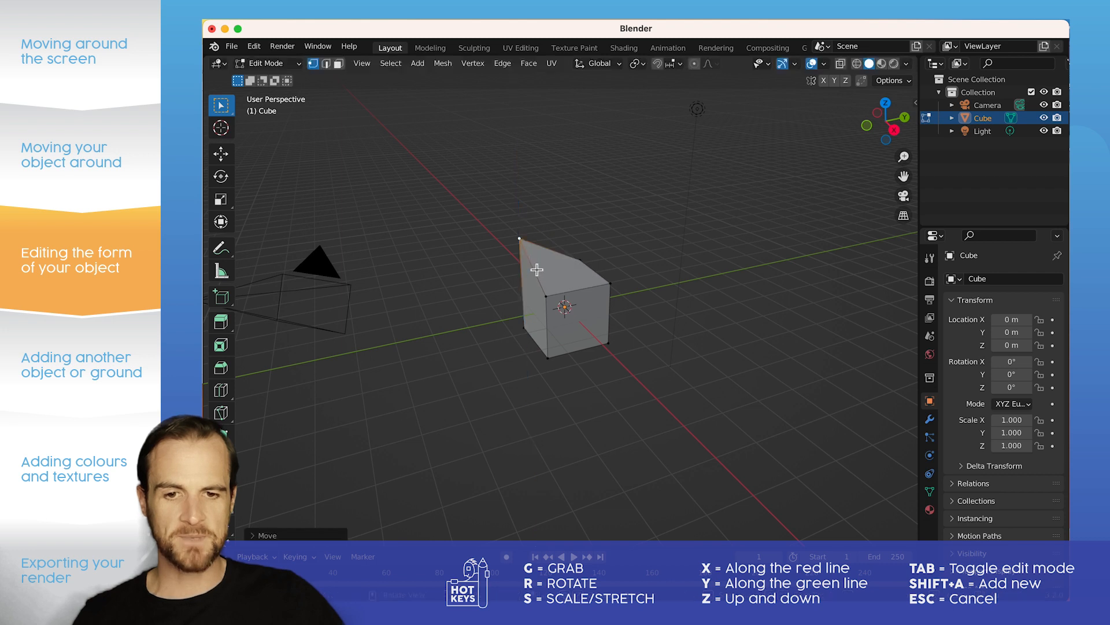
Step: Lower the cube's top front vertex about 0.7 m along the global Z axis
left_click(547, 297)
key("g")
key("x")
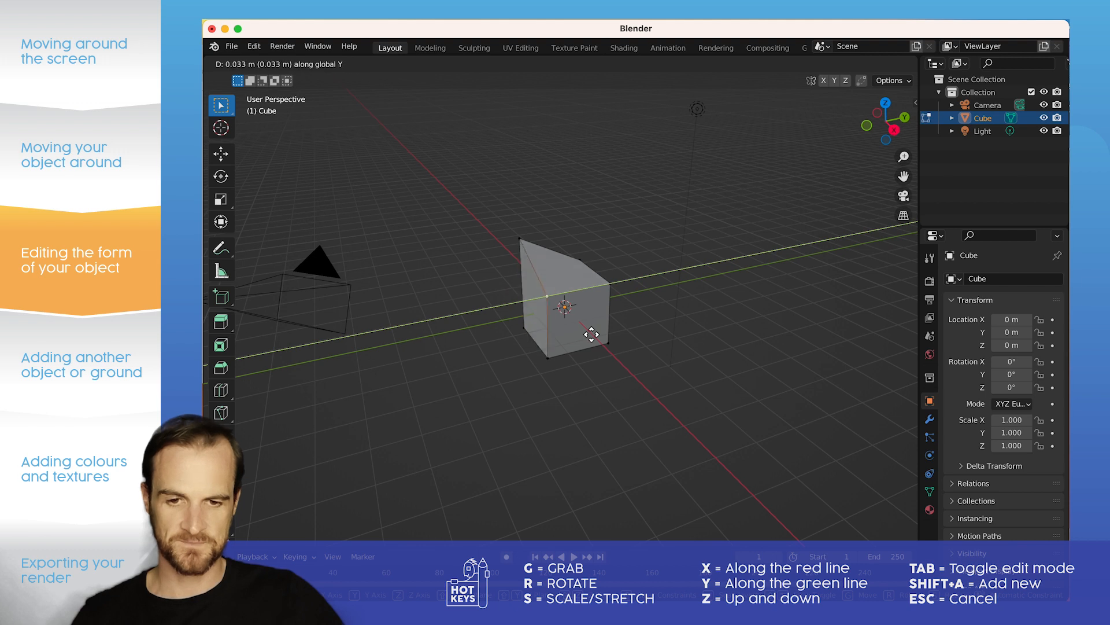
key("z")
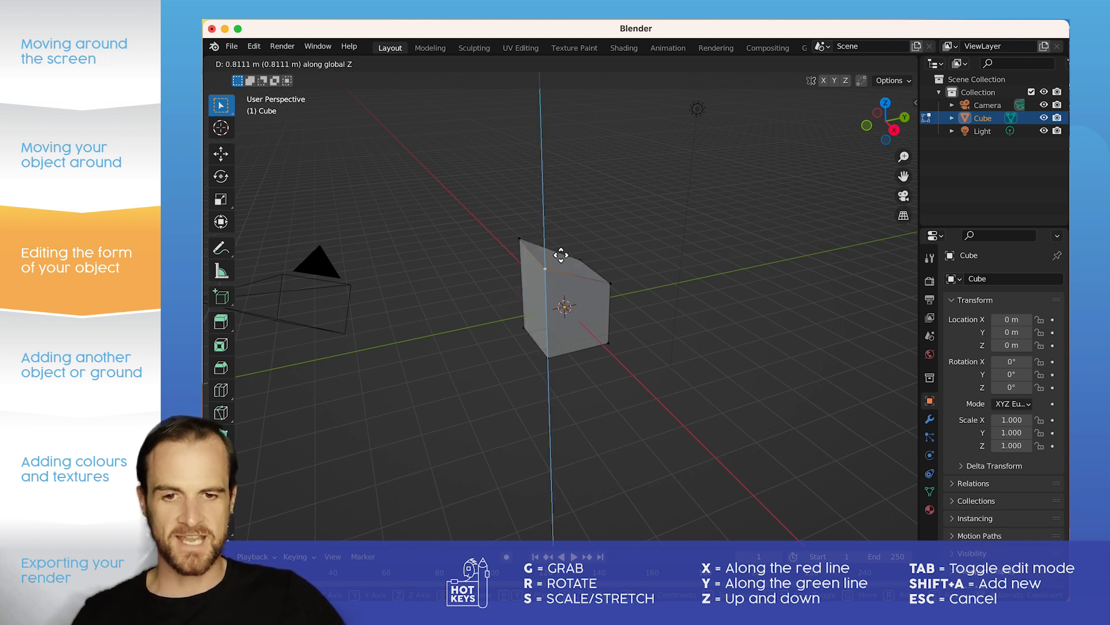
left_click(565, 354)
Step: Try moving the cube's top right vertex along the global Y axis
left_click(611, 284)
key("g")
key("y")
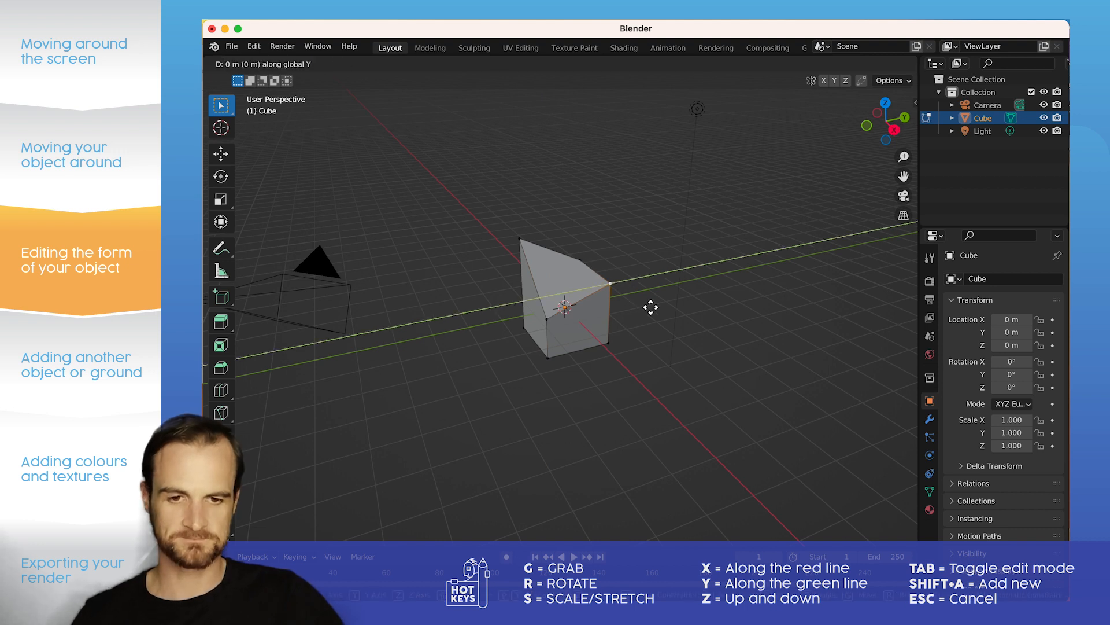
key("Escape")
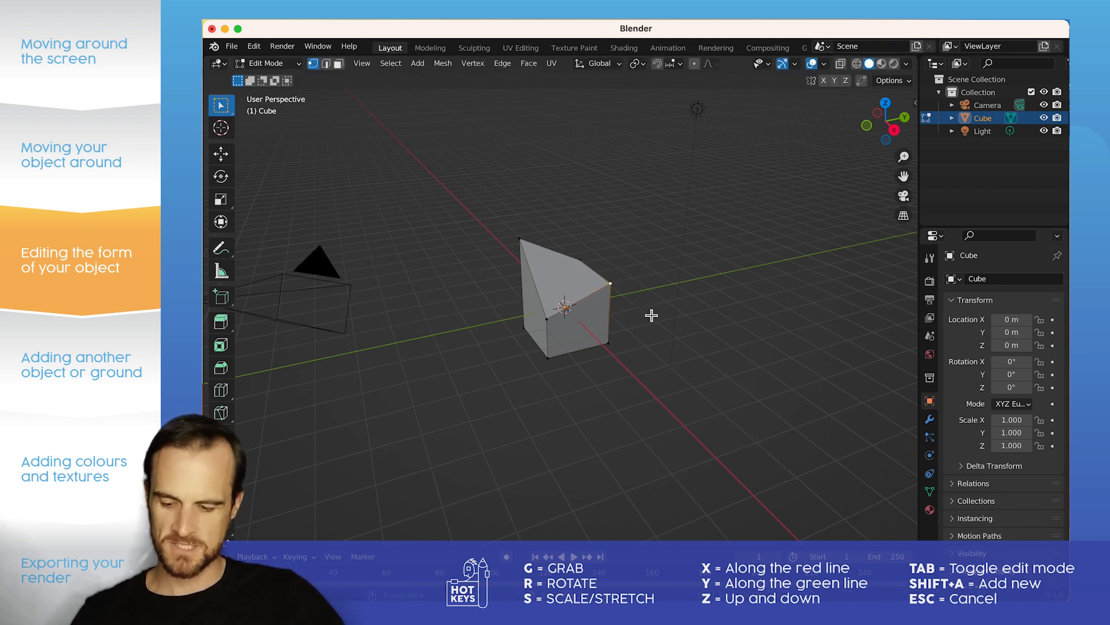
Step: Undo the vertex moves that reshaped the cube, and try scaling the single selected vertex
key("super+z")
key("super+z")
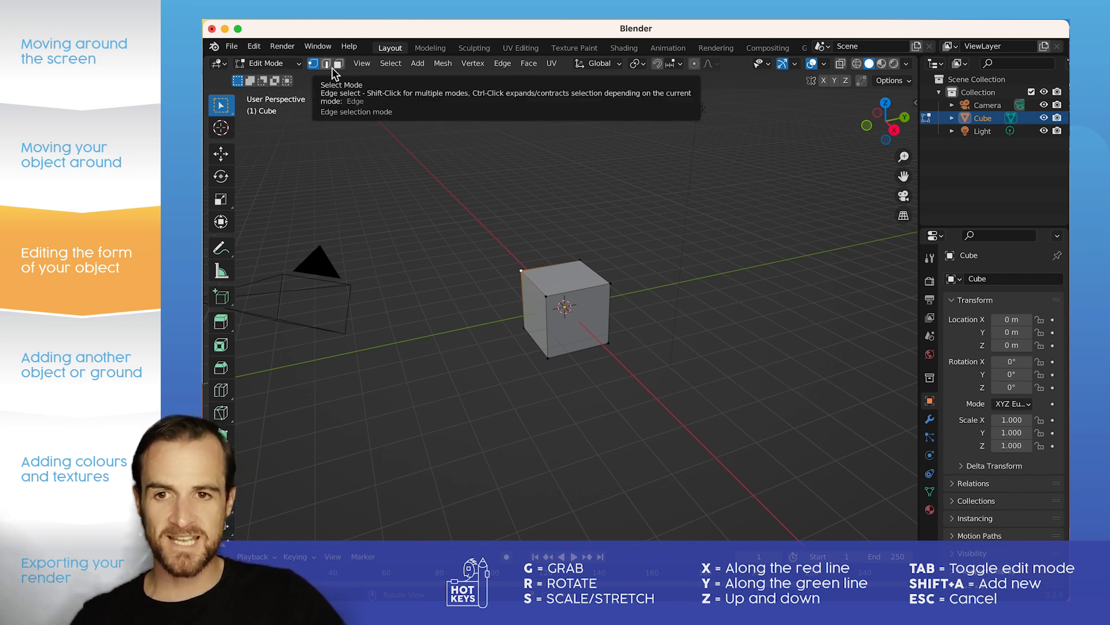
key("s")
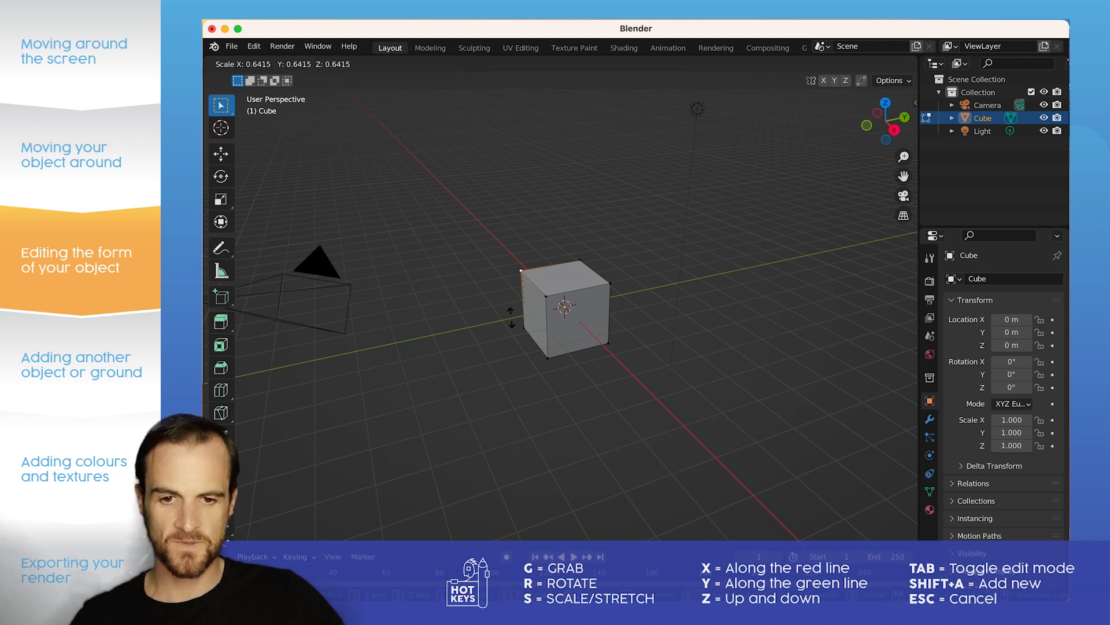
key("Escape")
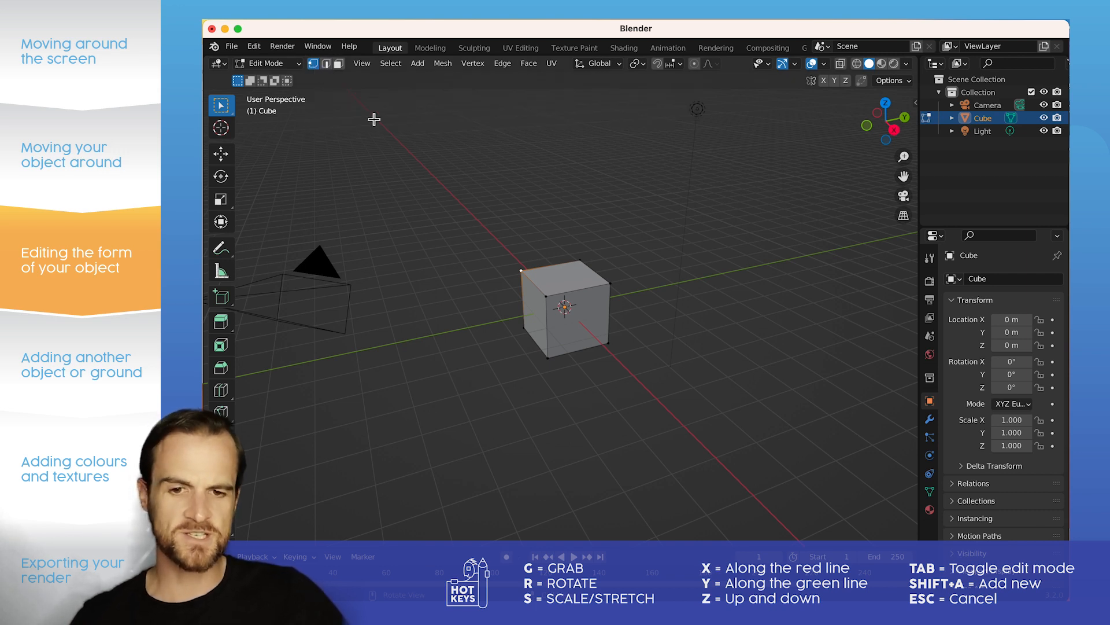
Step: Switch to edge selection and try moving the cube's top left edge along the global X, Y and Z axes
left_click(327, 65)
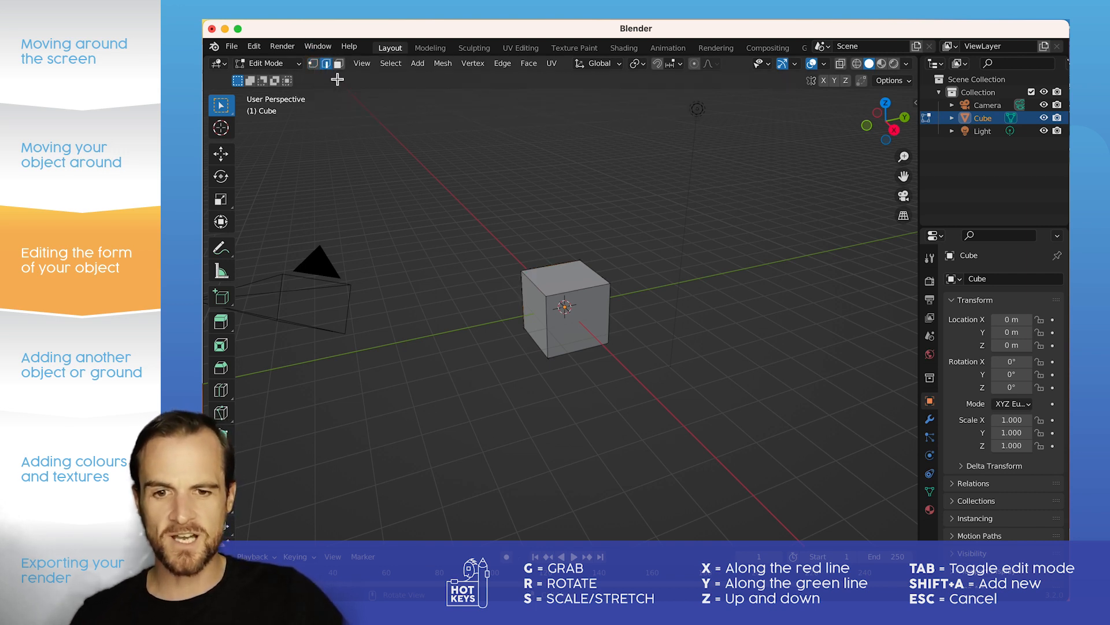
left_click(547, 295)
key("g")
key("x")
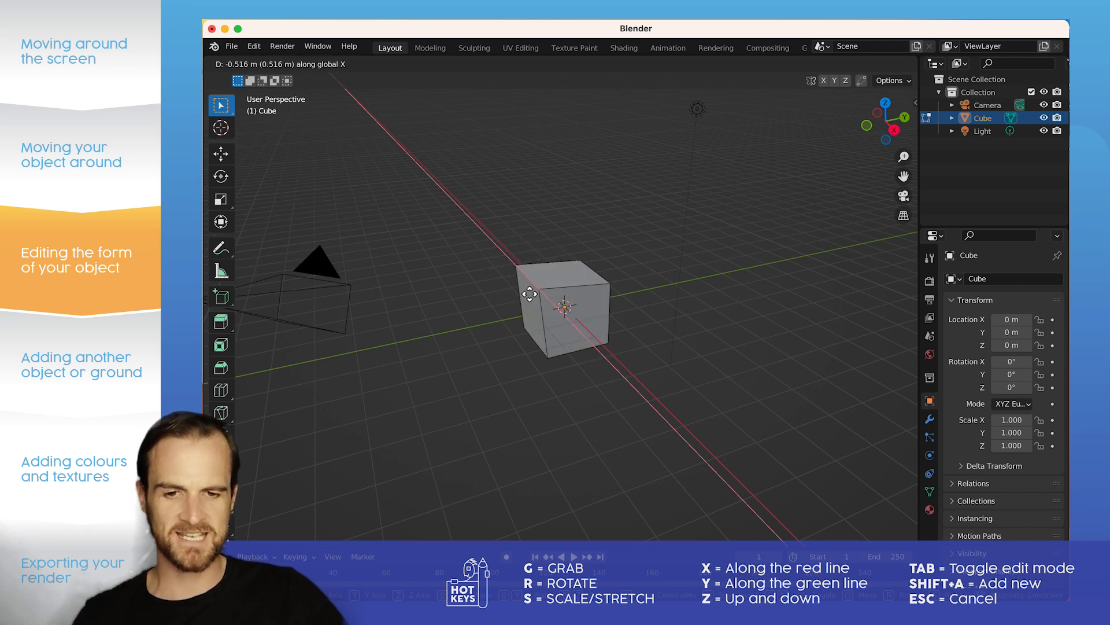
key("y")
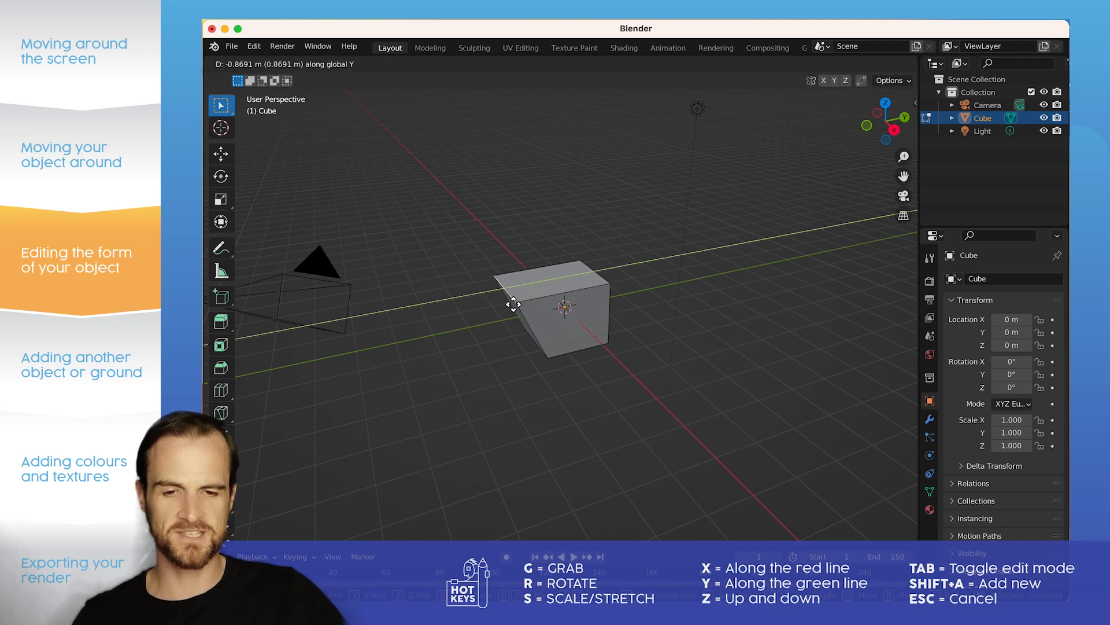
key("z")
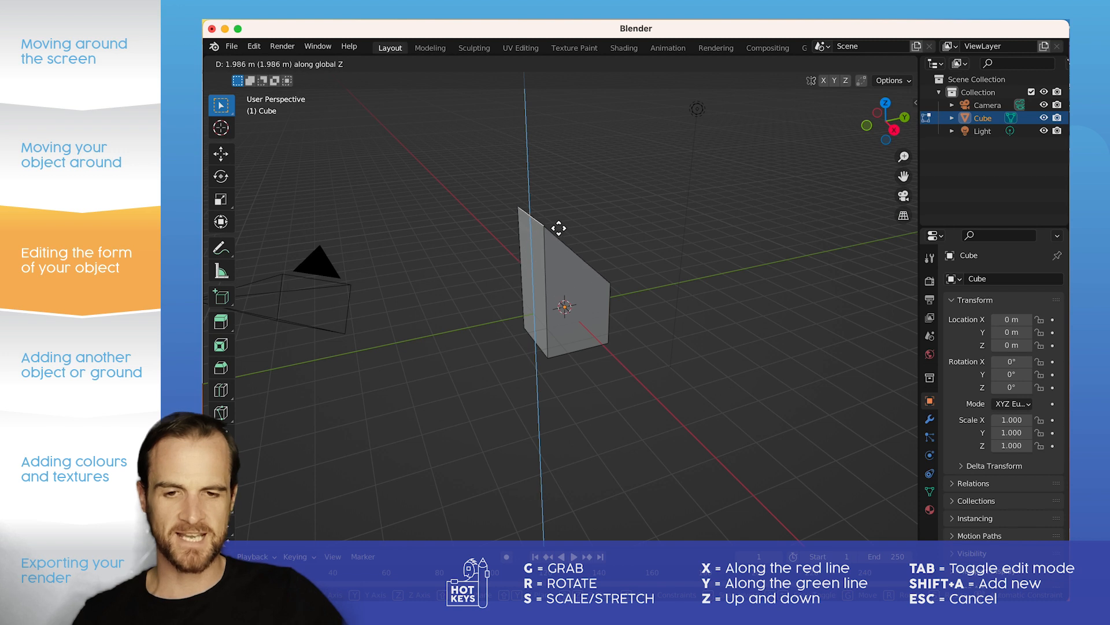
key("Escape")
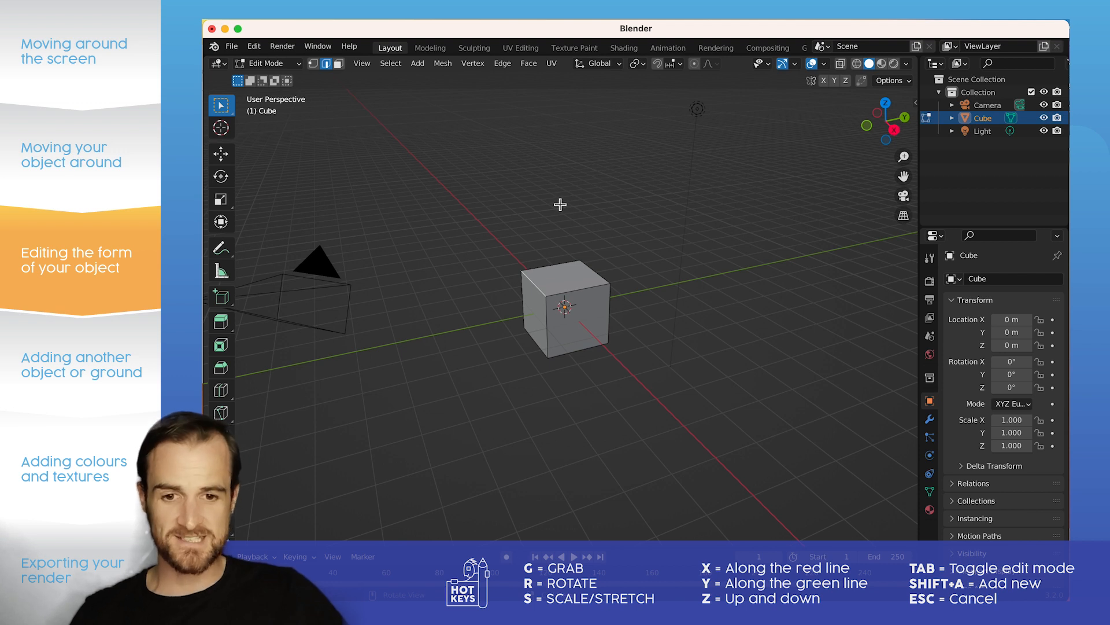
Step: Try rotating the cube's top left edge around the global Y axis, repeating the rotation from a closer view
key("r")
key("y")
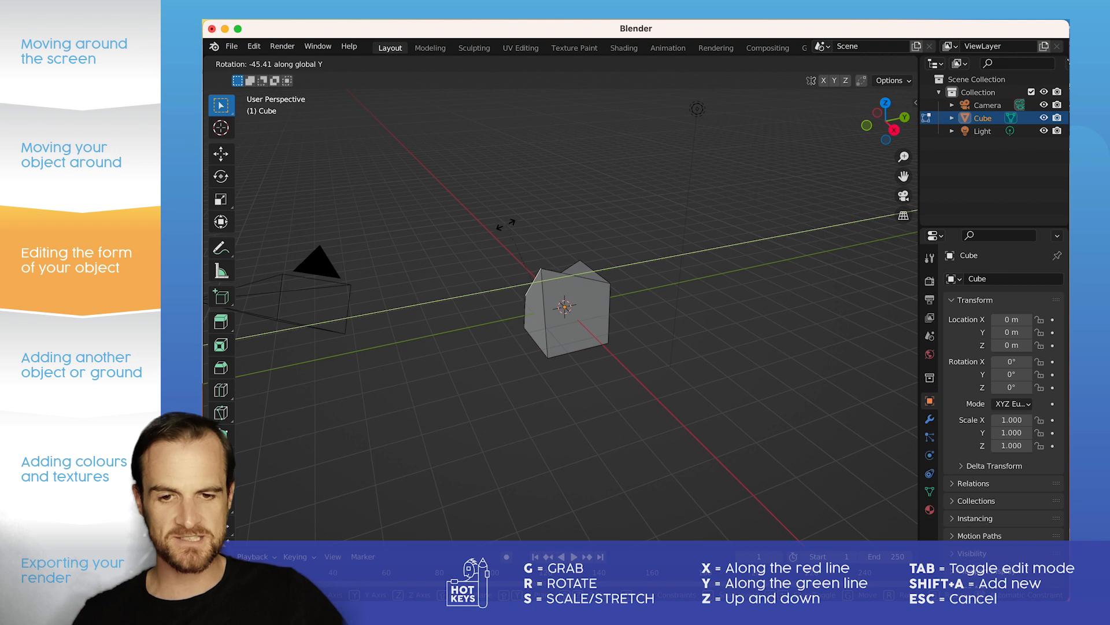
left_click(555, 233)
scroll(567, 295, "up", 5)
middle_click_drag(548, 284, 596, 271)
key("r")
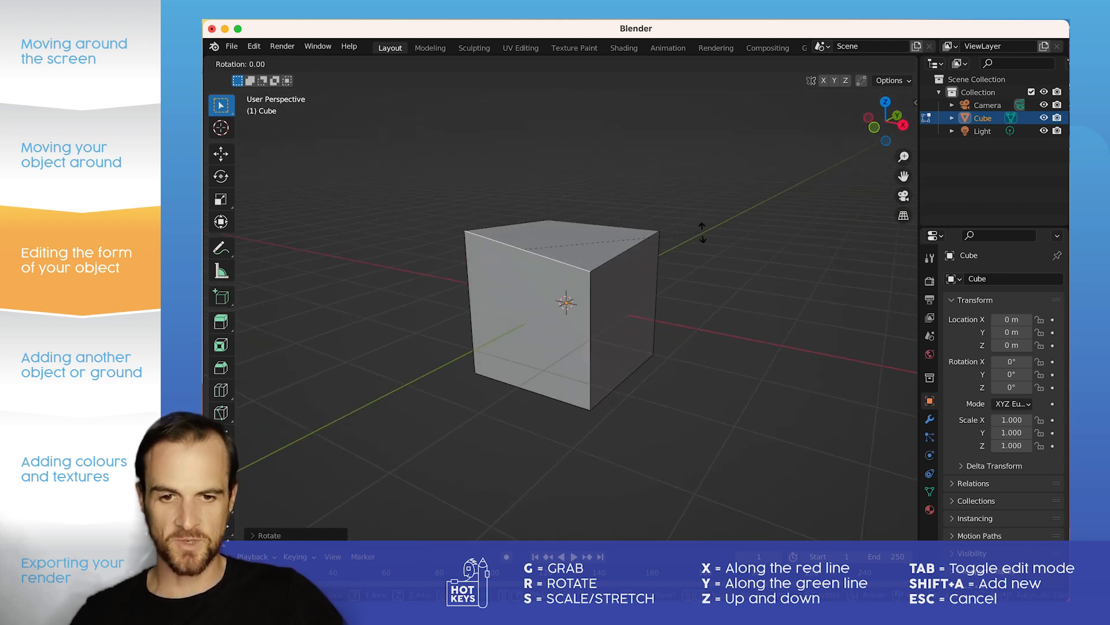
key("y")
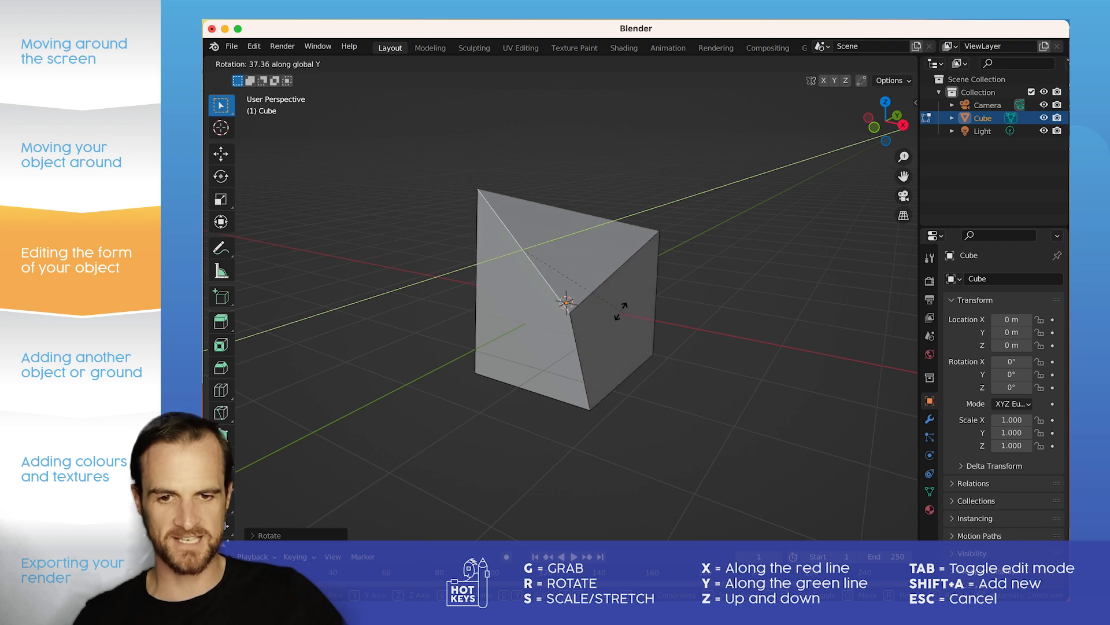
left_click(633, 274)
Step: Undo the top left edge's rotation to restore the cube's shape
left_click(581, 328)
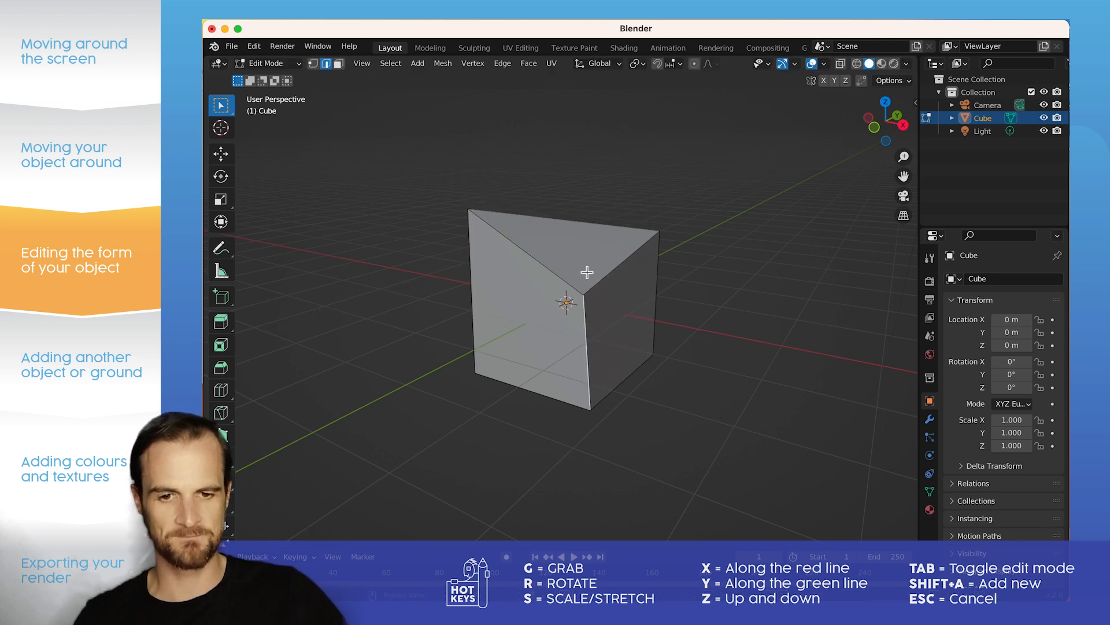
left_click(540, 263)
middle_click_drag(647, 257, 453, 231)
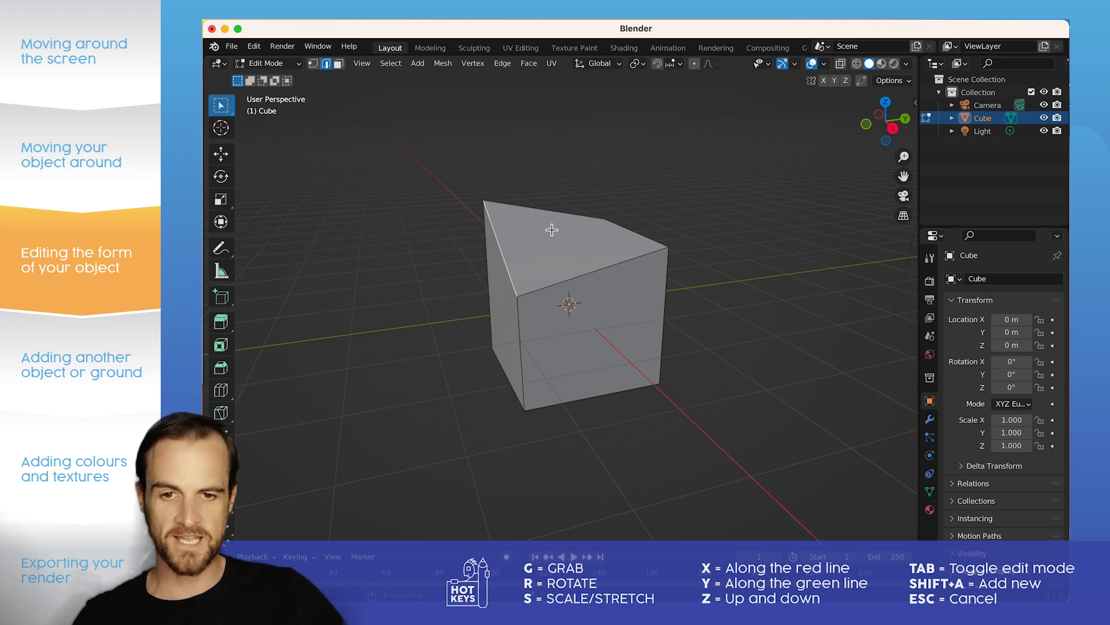
key("ctrl+z")
key("ctrl+z")
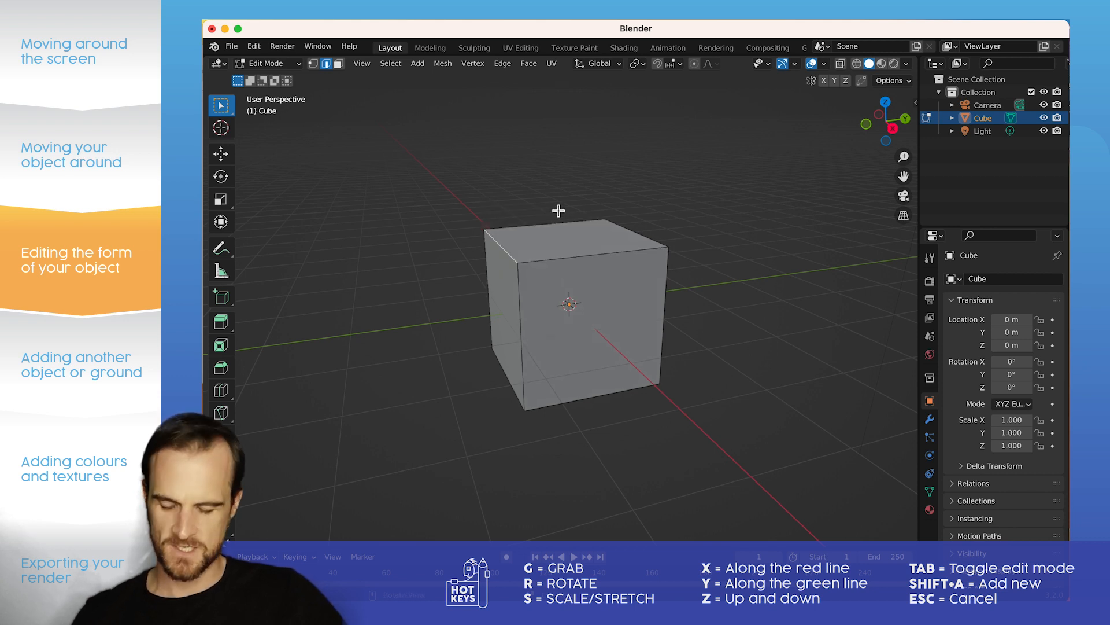
Step: Try rotating the top left edge around the global X, Z and Y axes in turn
key("r")
key("x")
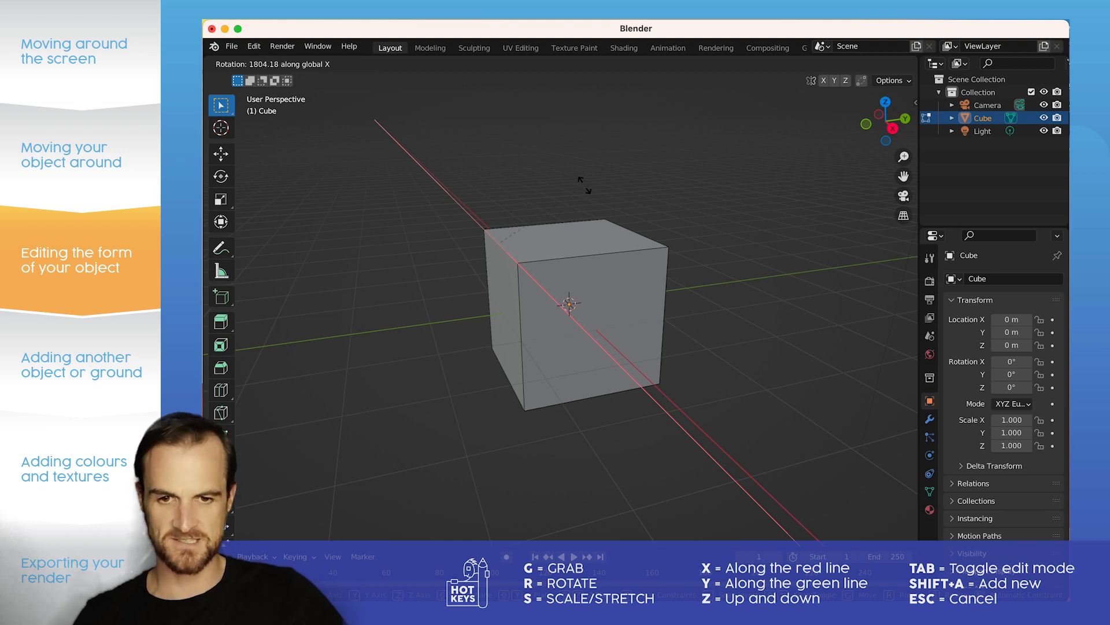
key("z")
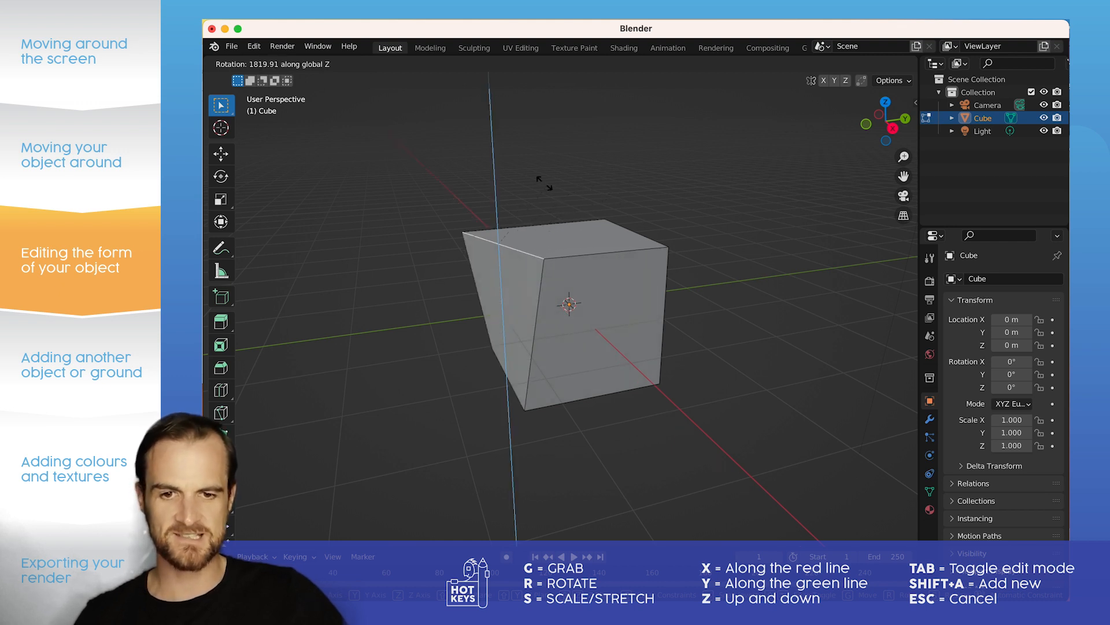
key("y")
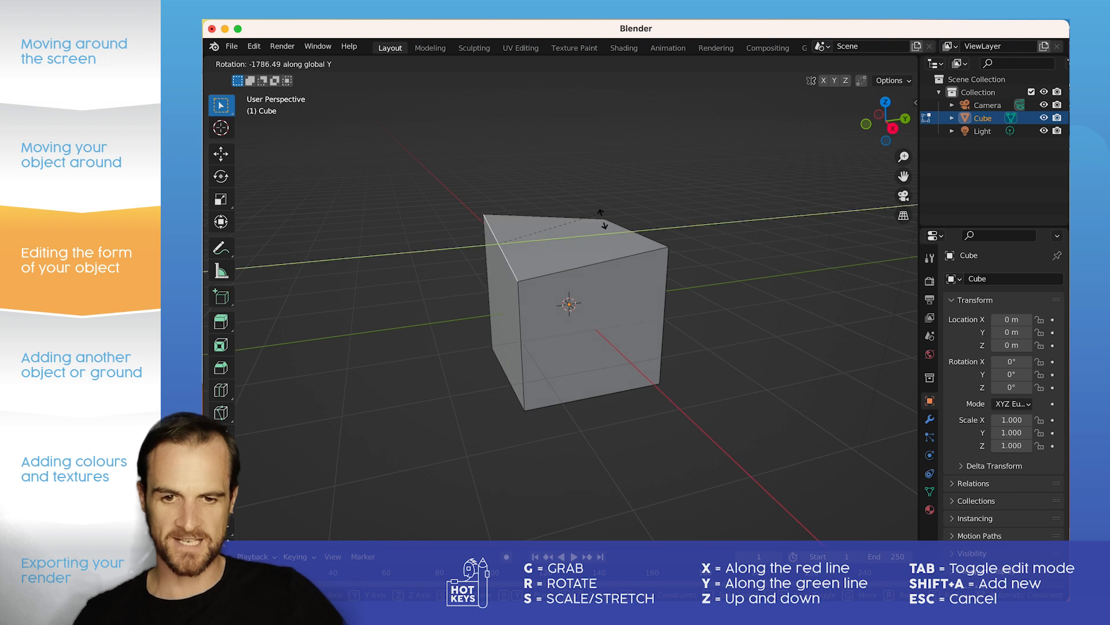
key("Escape")
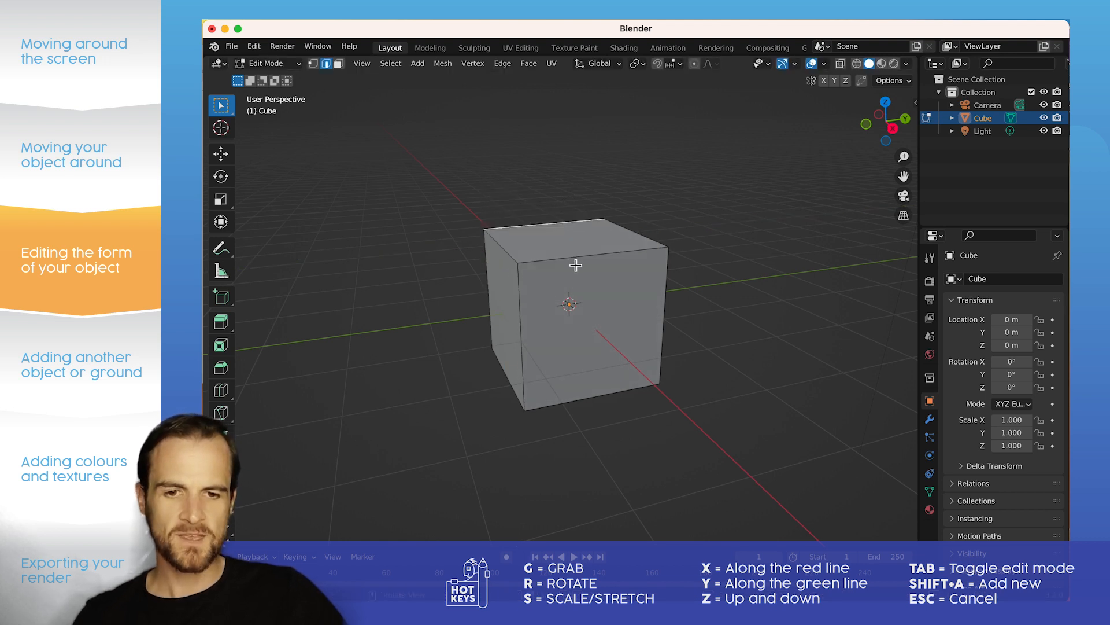
Step: Try rotating the cube's top front edge around the global X and Z axes
key("r")
key("x")
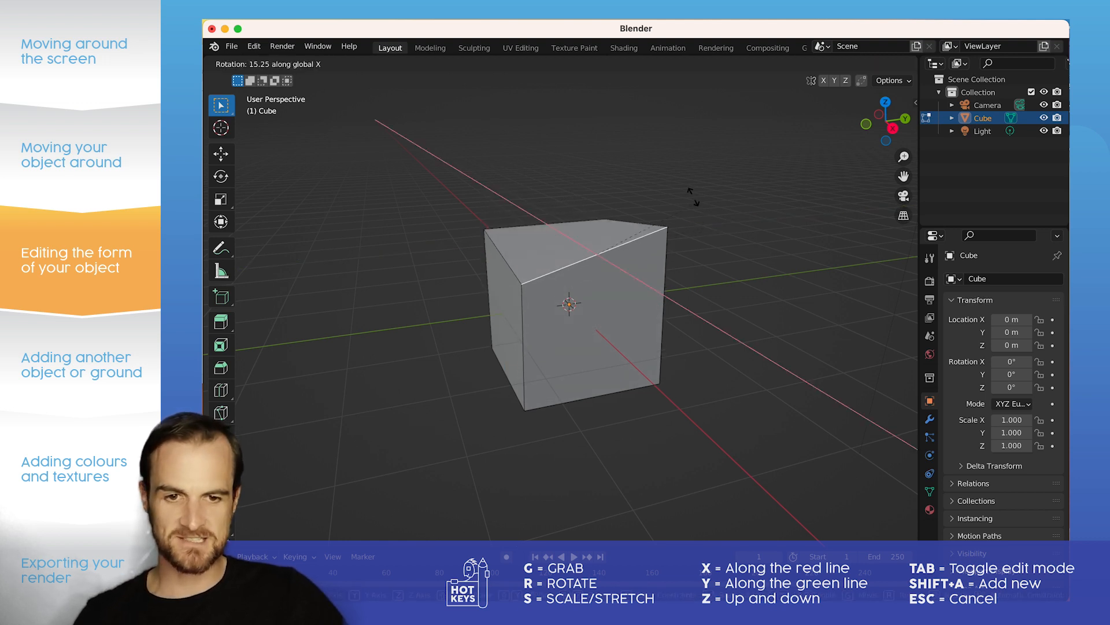
key("z")
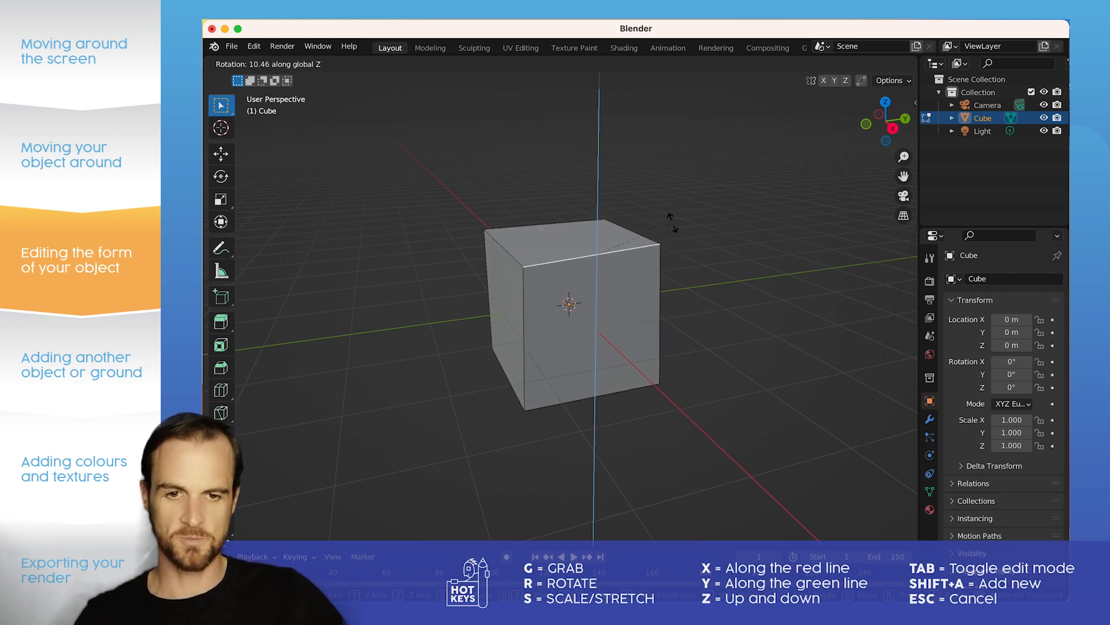
key("Escape")
left_click(701, 213)
scroll(665, 226, "down", 1)
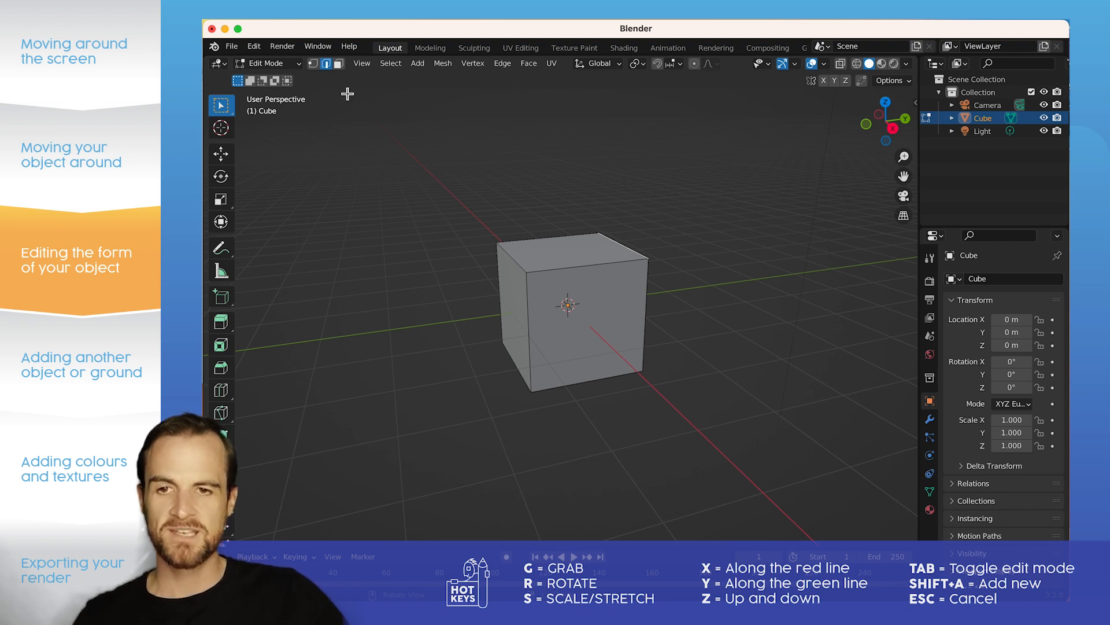
Step: Try moving the cube's top face along the global X, Y and Z axes in turn
left_click(339, 65)
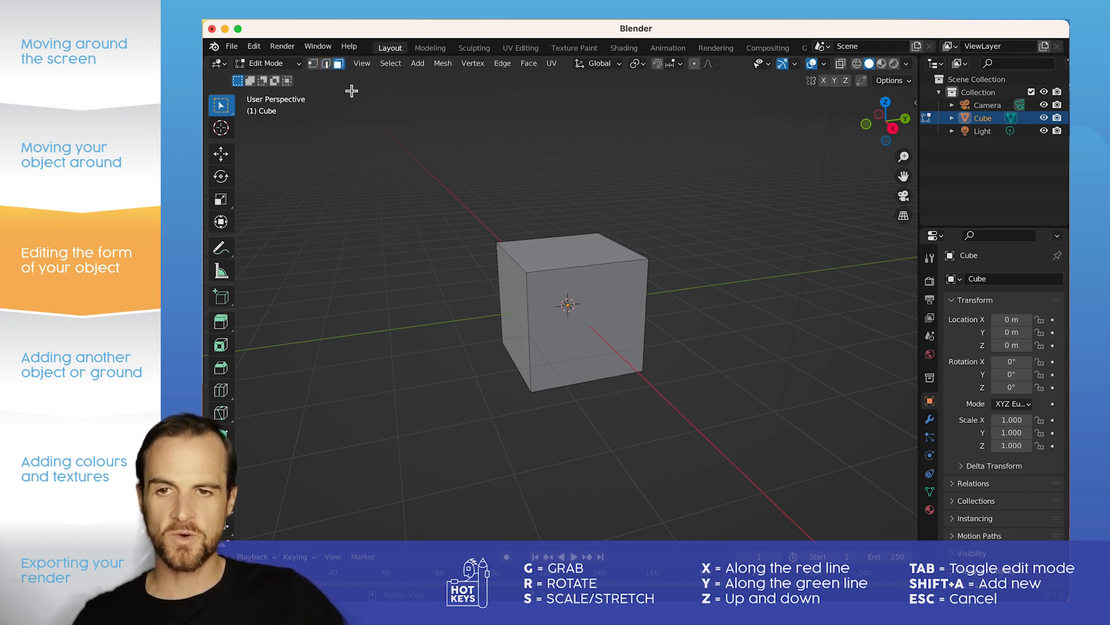
left_click(576, 255)
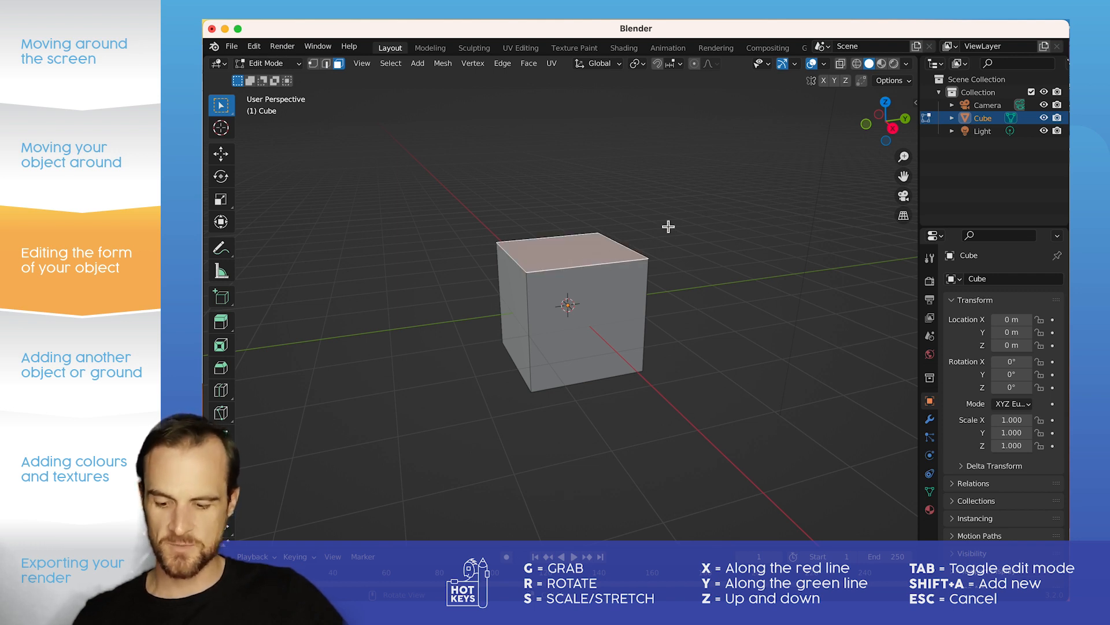
key("g")
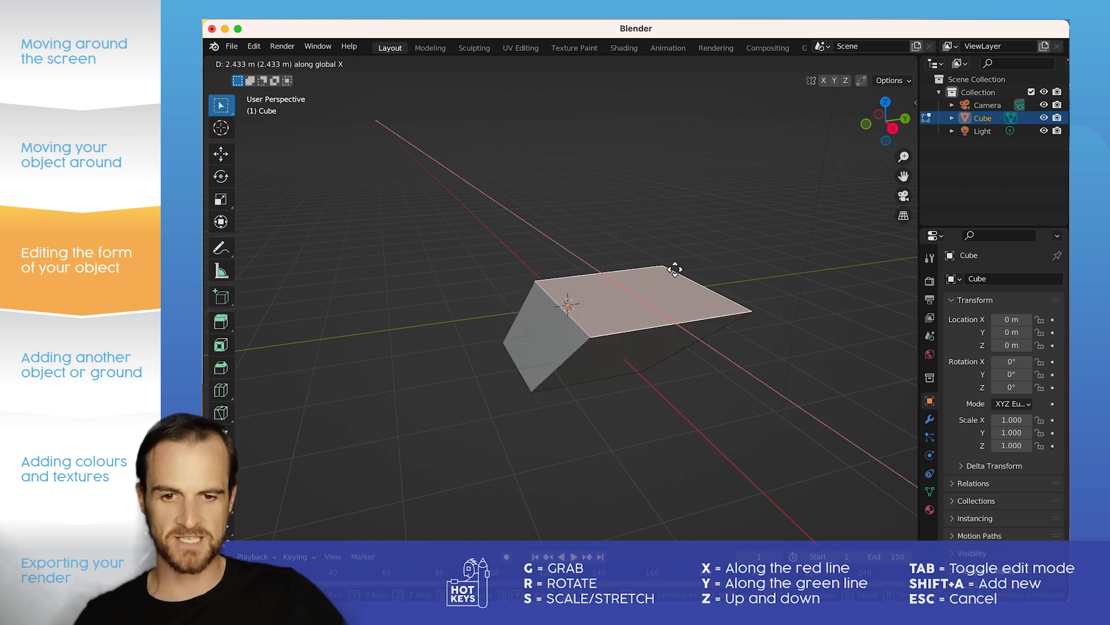
key("x")
key("y")
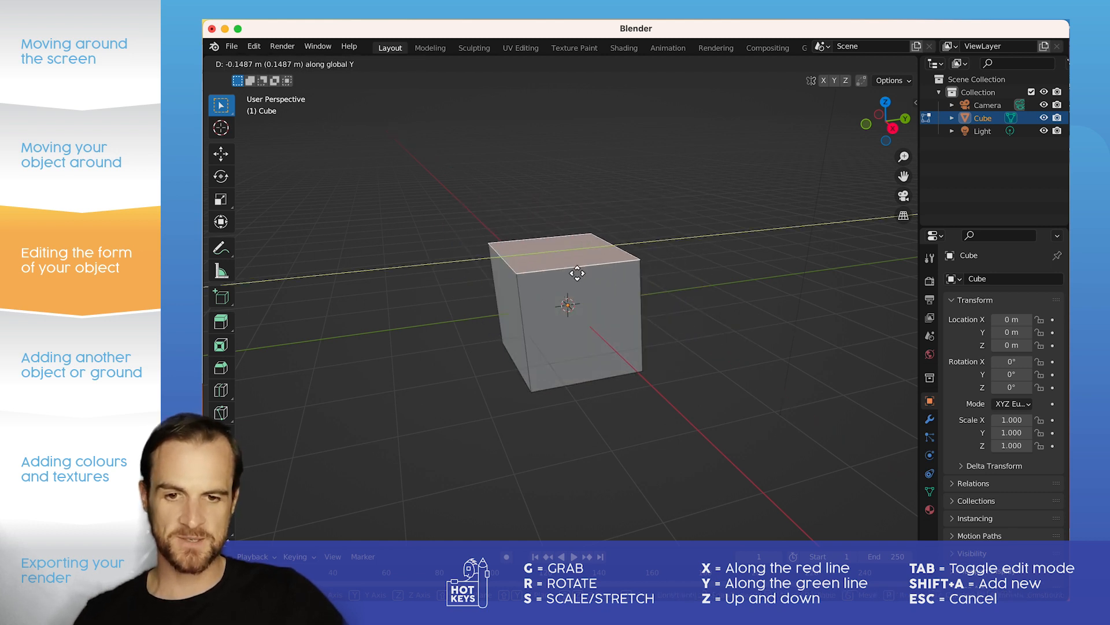
key("z")
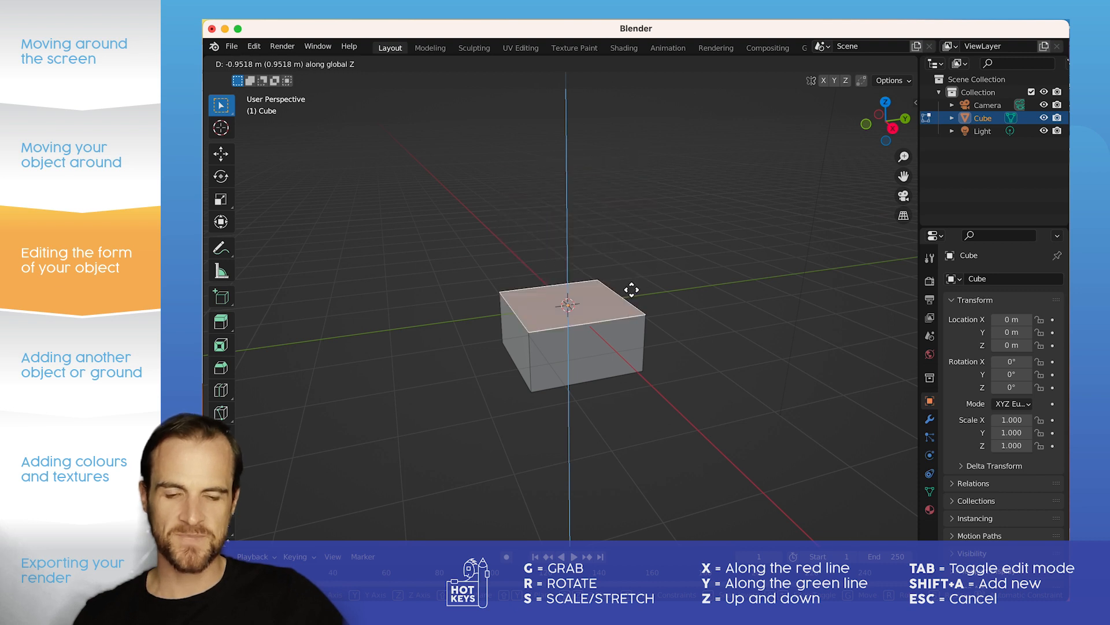
key("Escape")
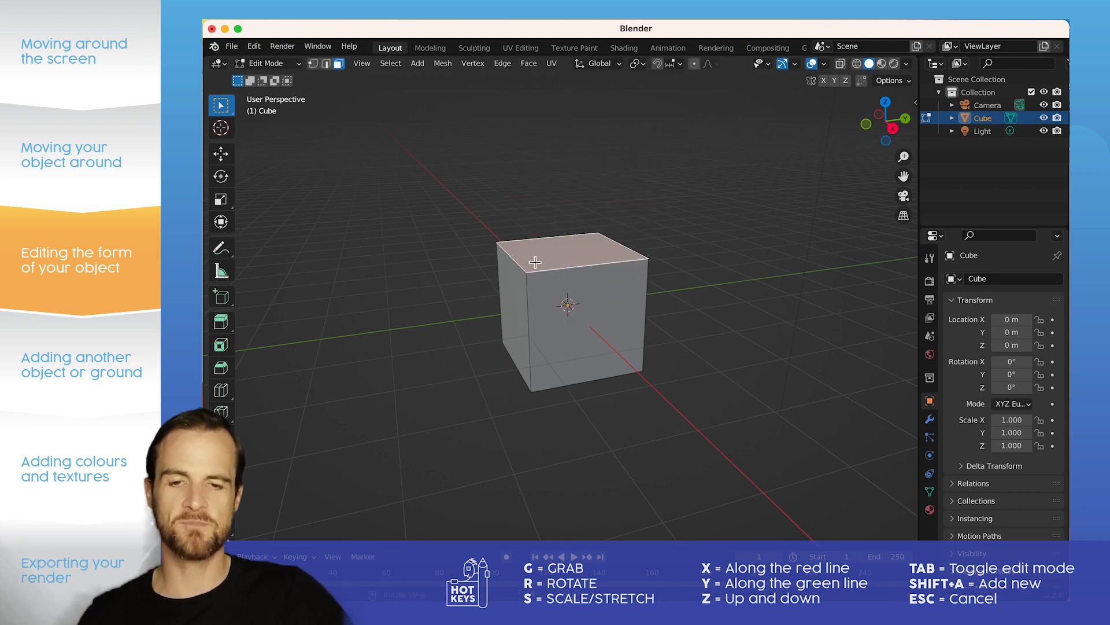
Step: Try scaling the cube's top left edge uniformly in edge selection mode
middle_click_drag(546, 248, 565, 278)
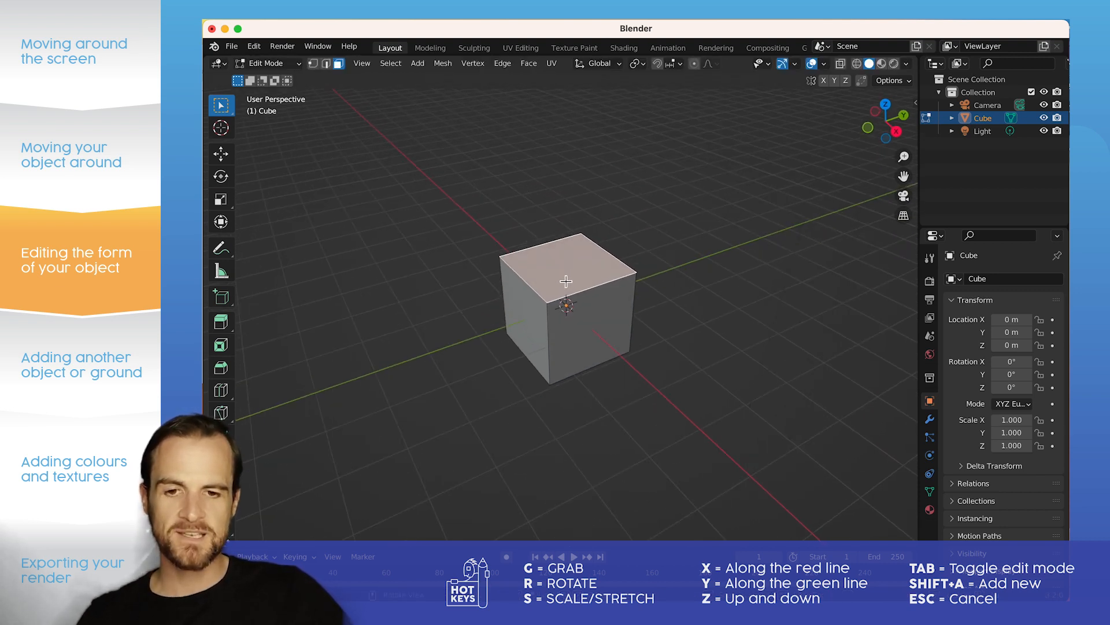
left_click(325, 64)
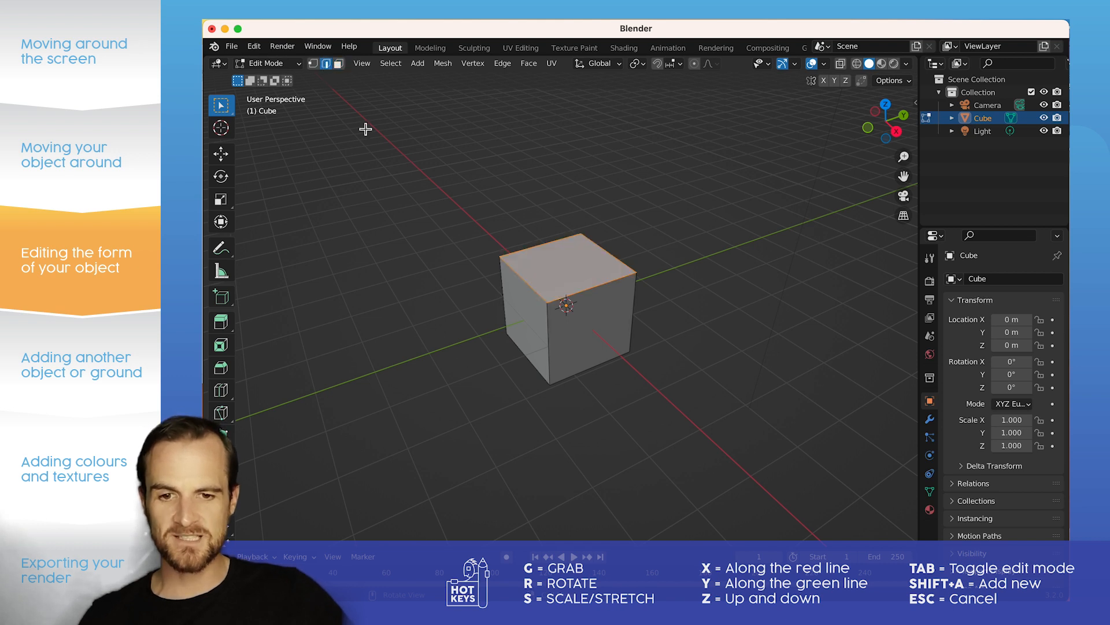
left_click(538, 300)
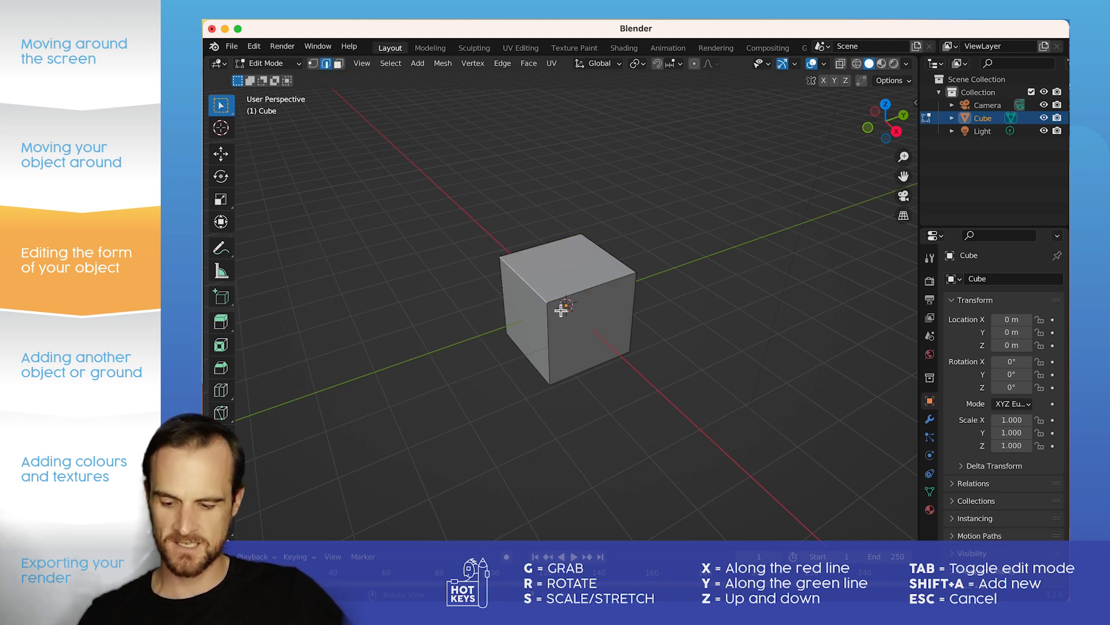
key("s")
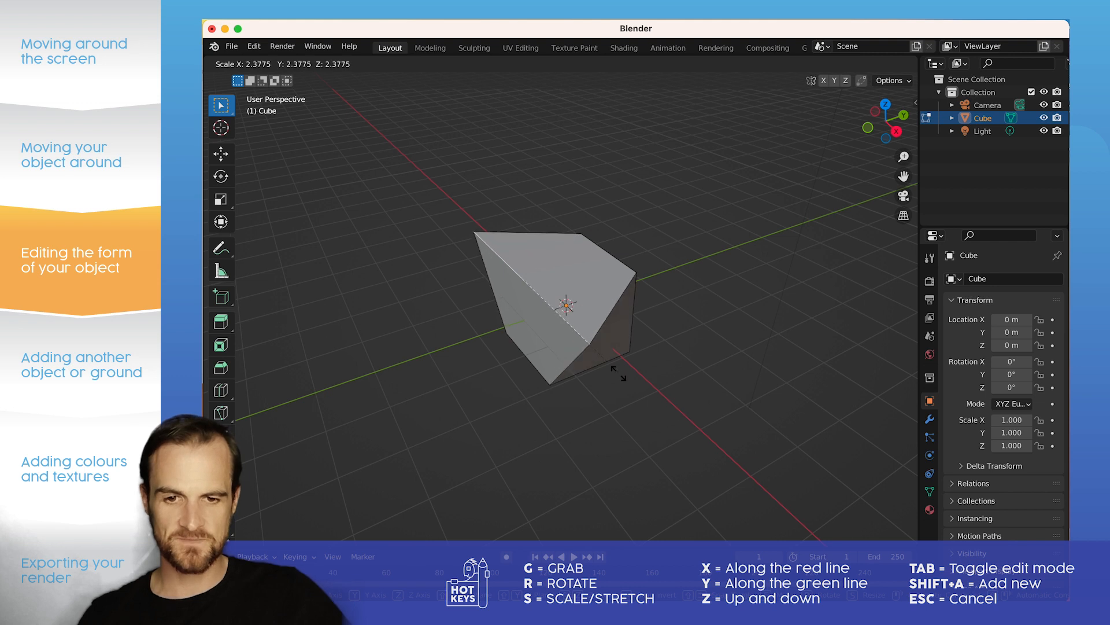
left_click(578, 337)
Step: Try scaling the cube's front and right vertical edges uniformly
left_click(555, 354)
key("s")
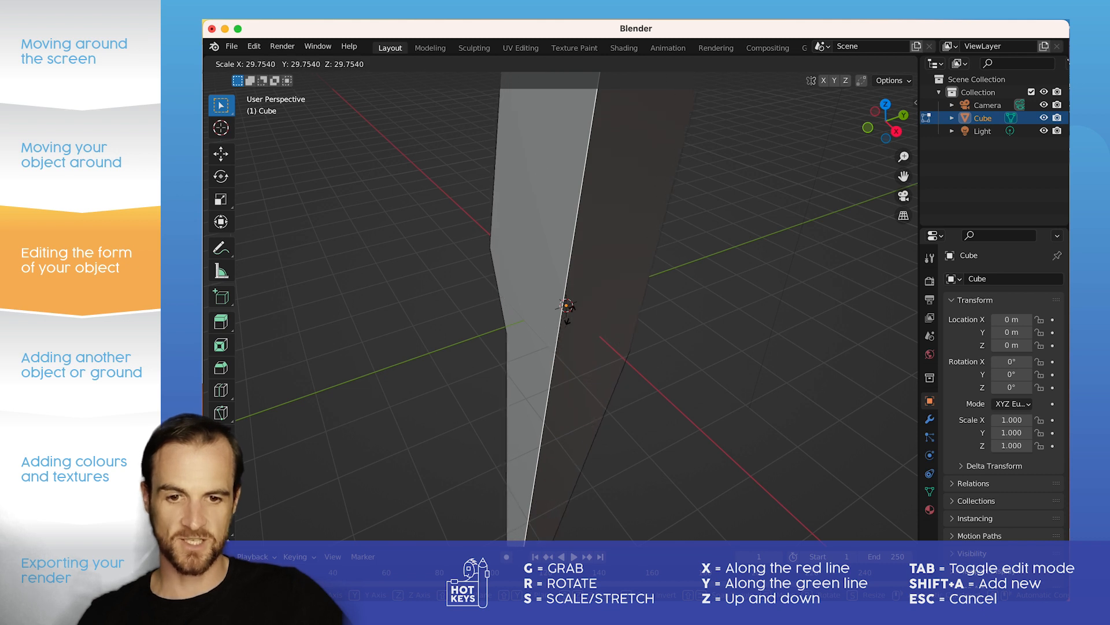
key("Escape")
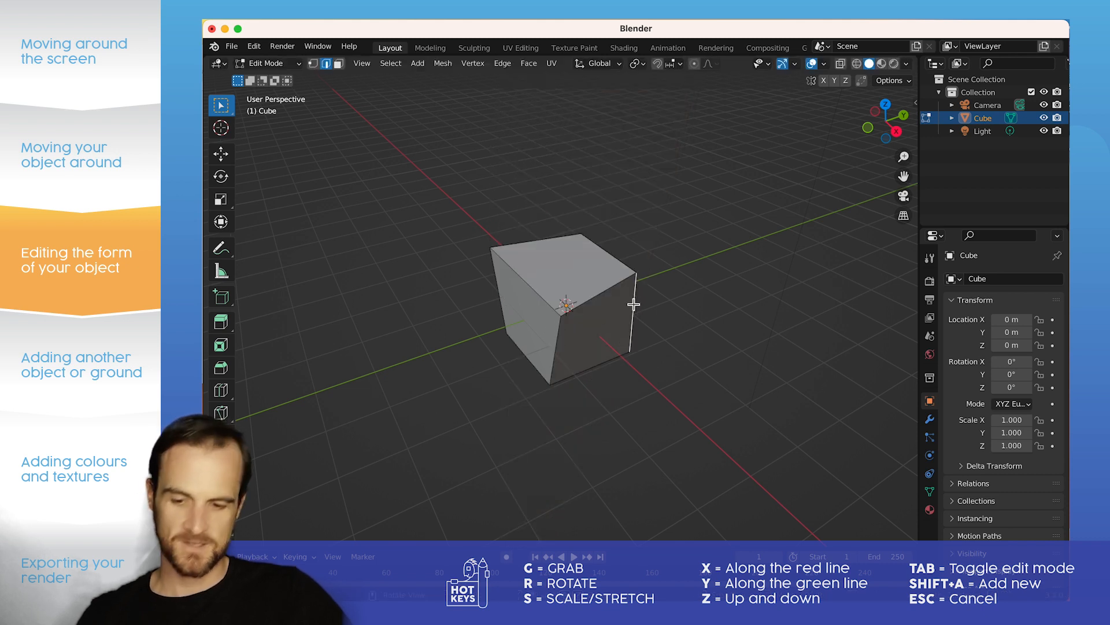
key("s")
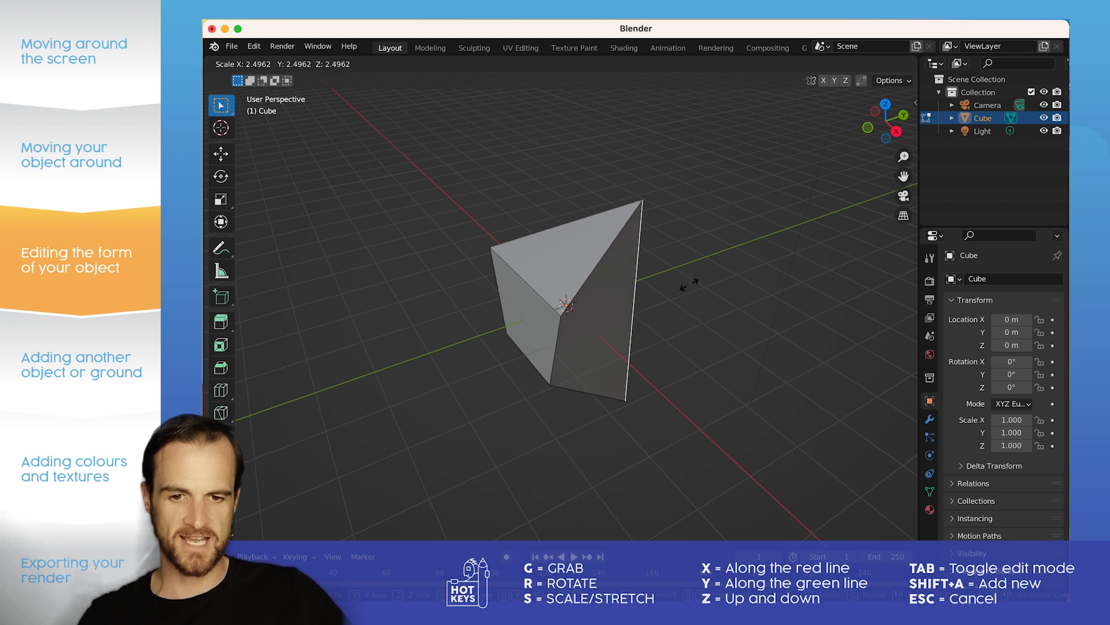
left_click(632, 265)
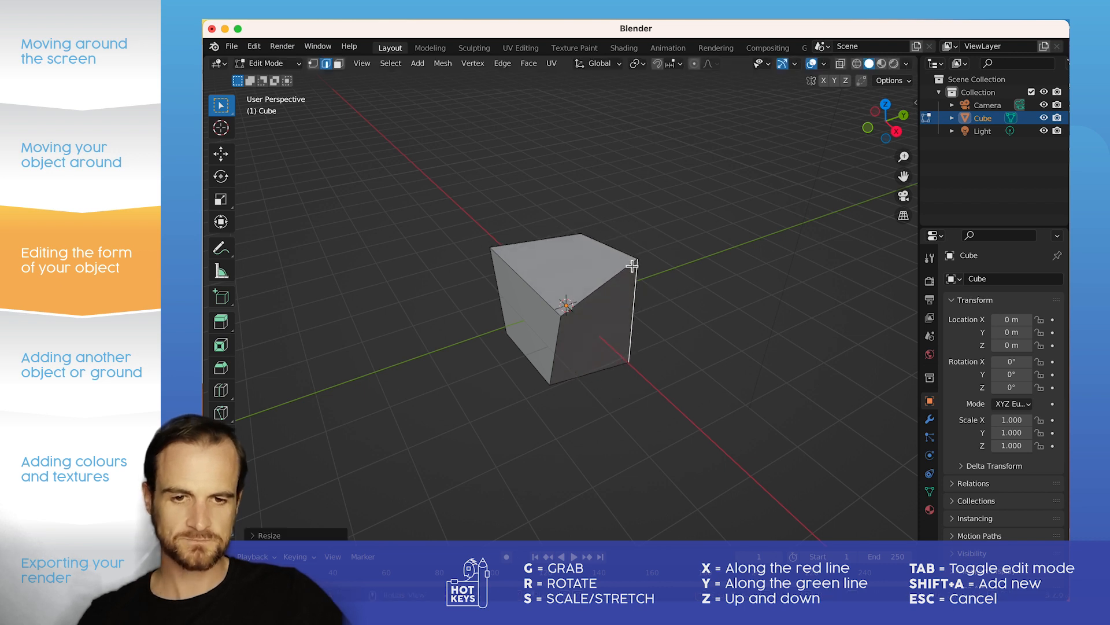
Step: Try scaling the top right edge along the global X axis, and undo all the edge scaling
left_click(643, 265)
key("s")
key("x")
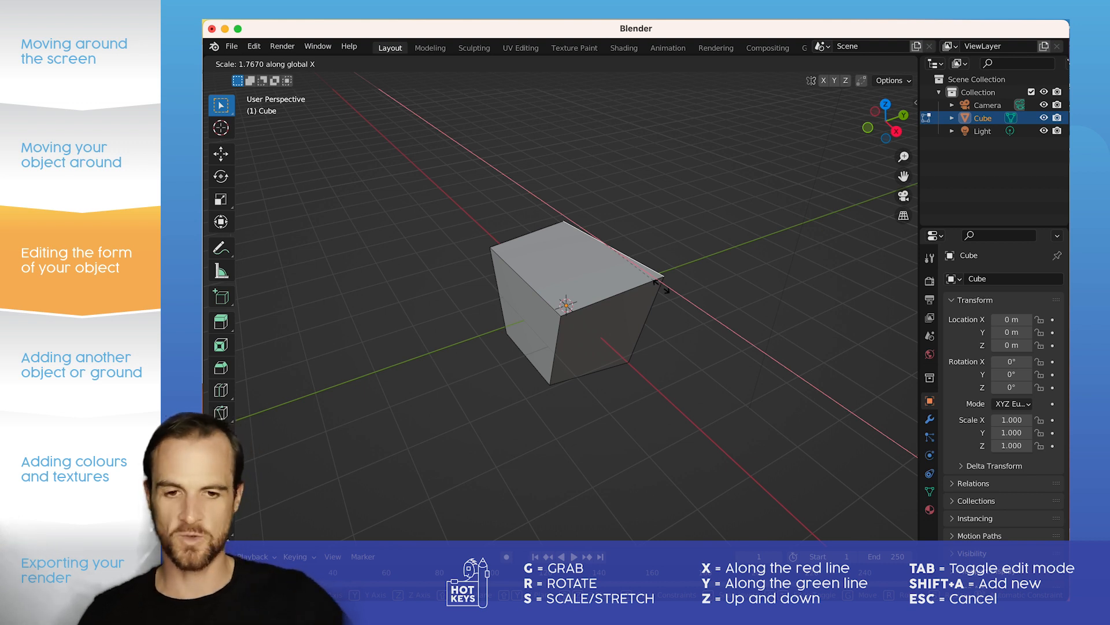
key("Escape")
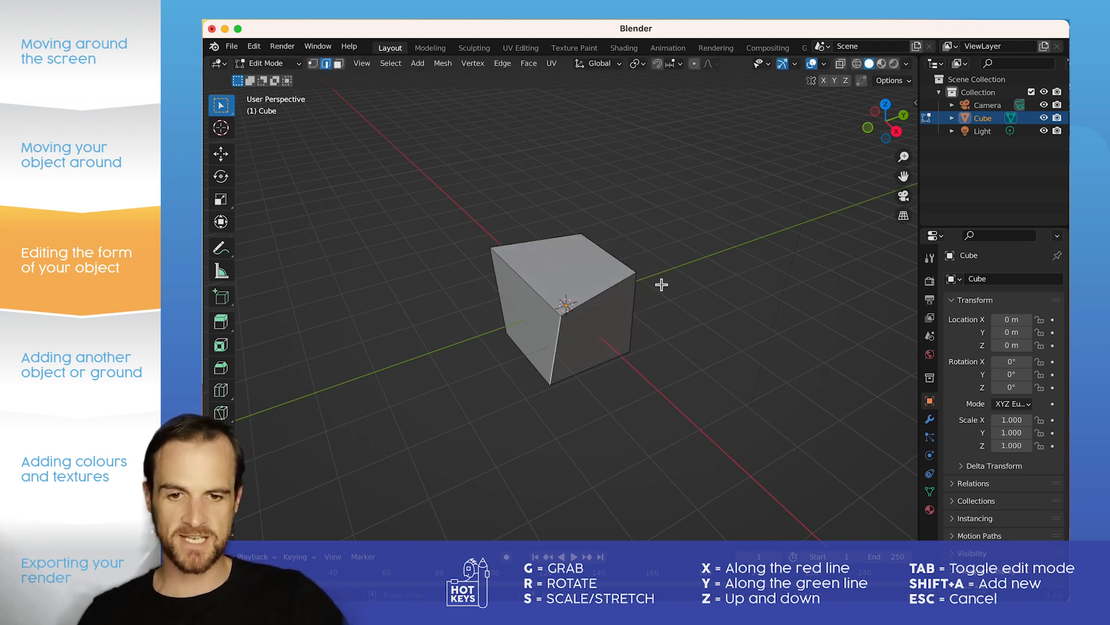
key("ctrl+z")
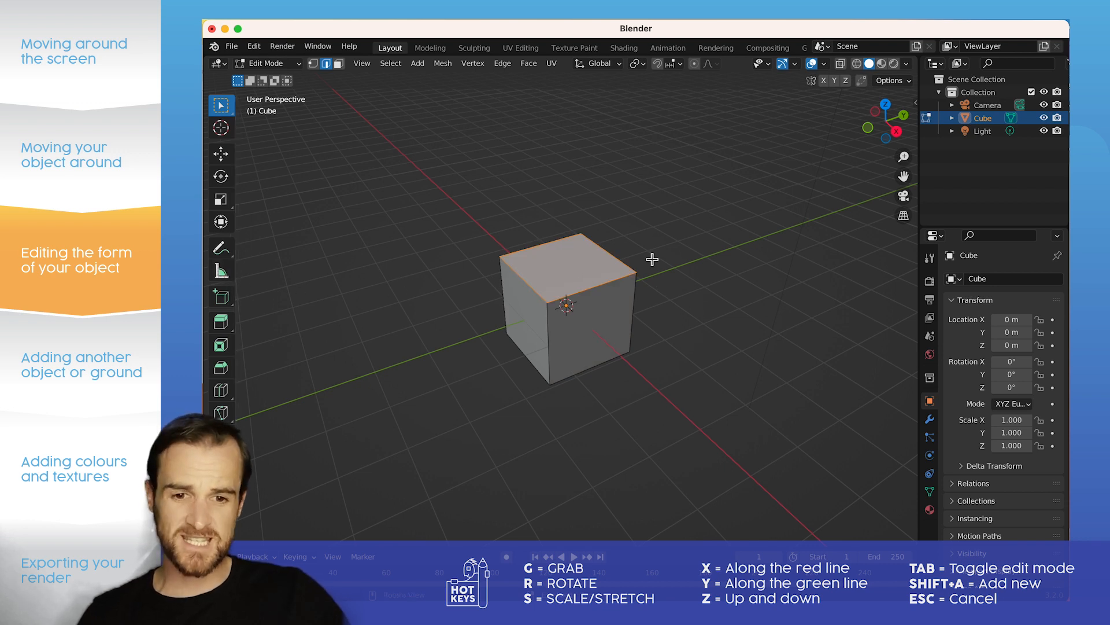
Step: Switch the cube to Object Mode and return it to Edit Mode
key("Tab")
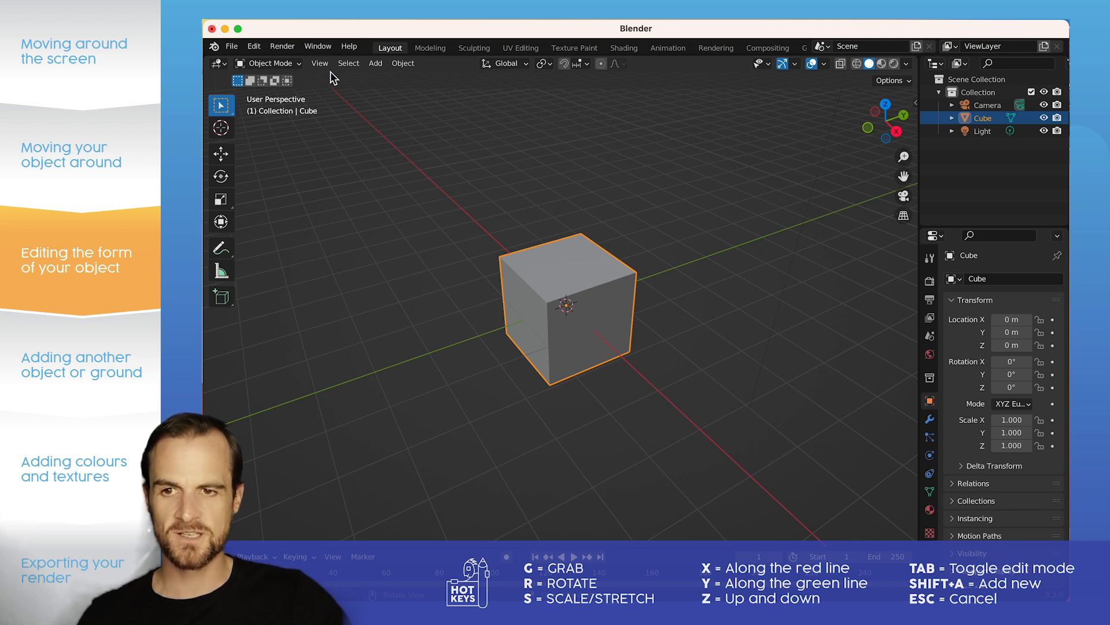
left_click(271, 64)
left_click(284, 89)
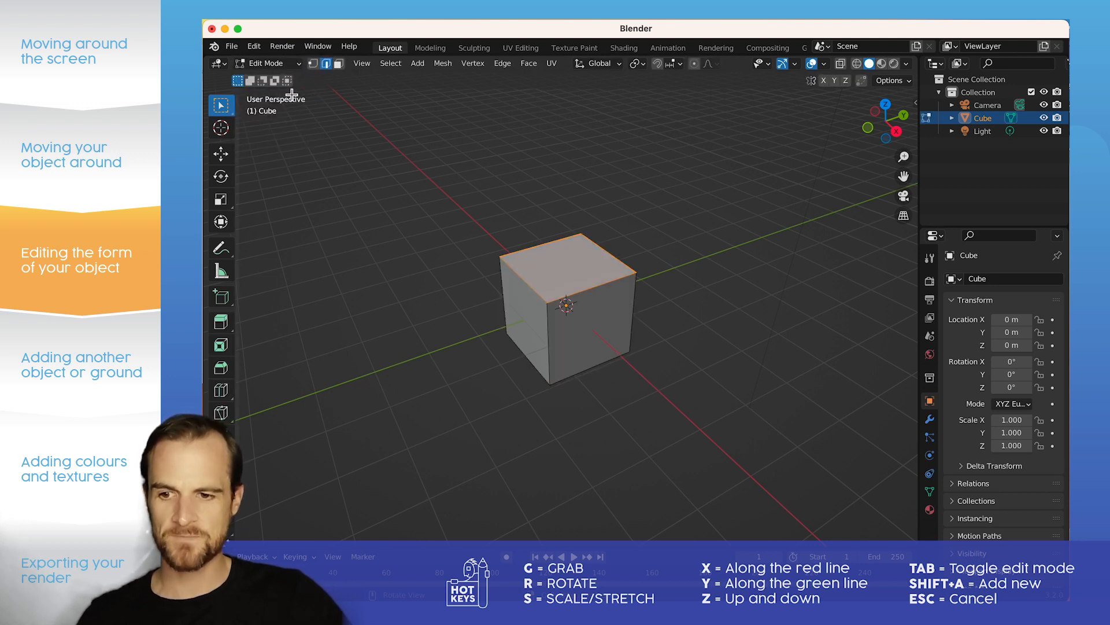
Step: Add two perpendicular vertical loop cuts through the middle of the cube, dividing its top into quarters, and return to the selection tool
left_click(222, 391)
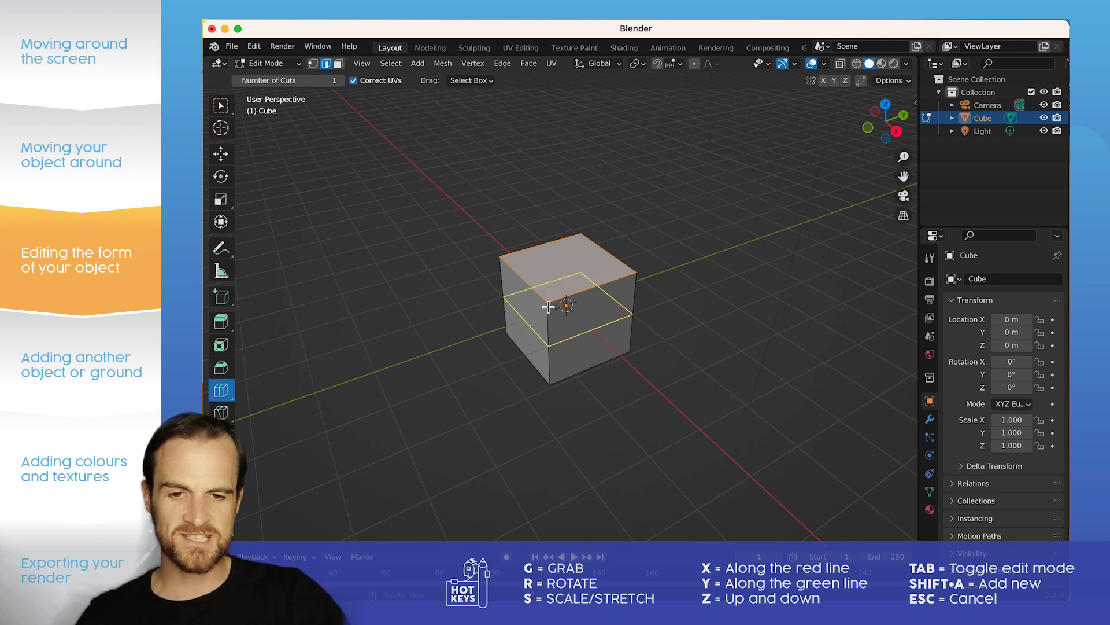
left_click(596, 279)
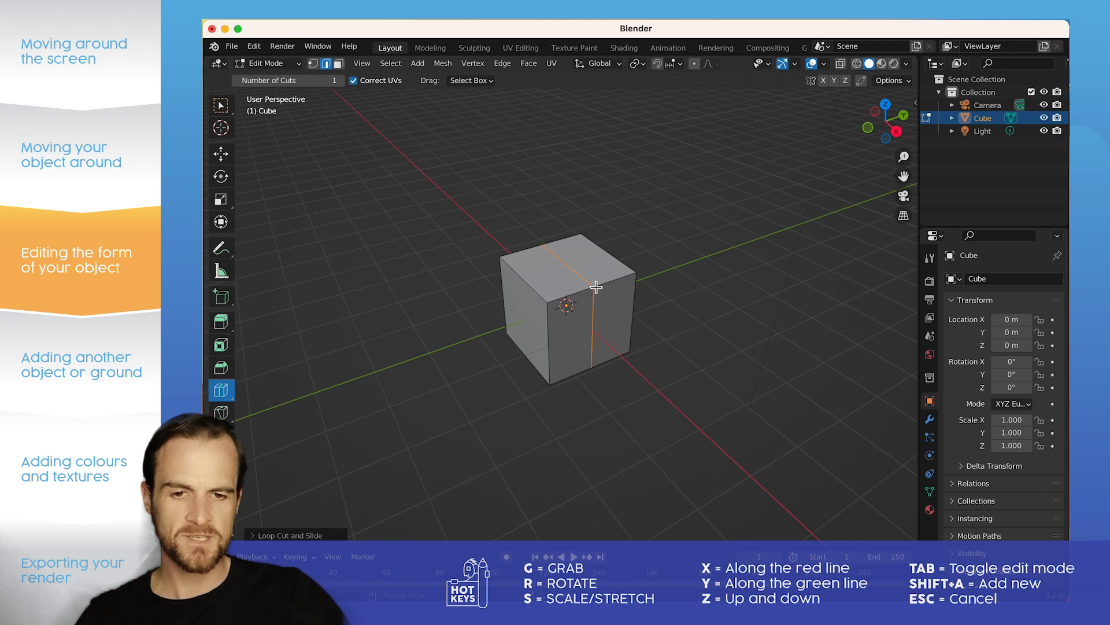
left_click(540, 289)
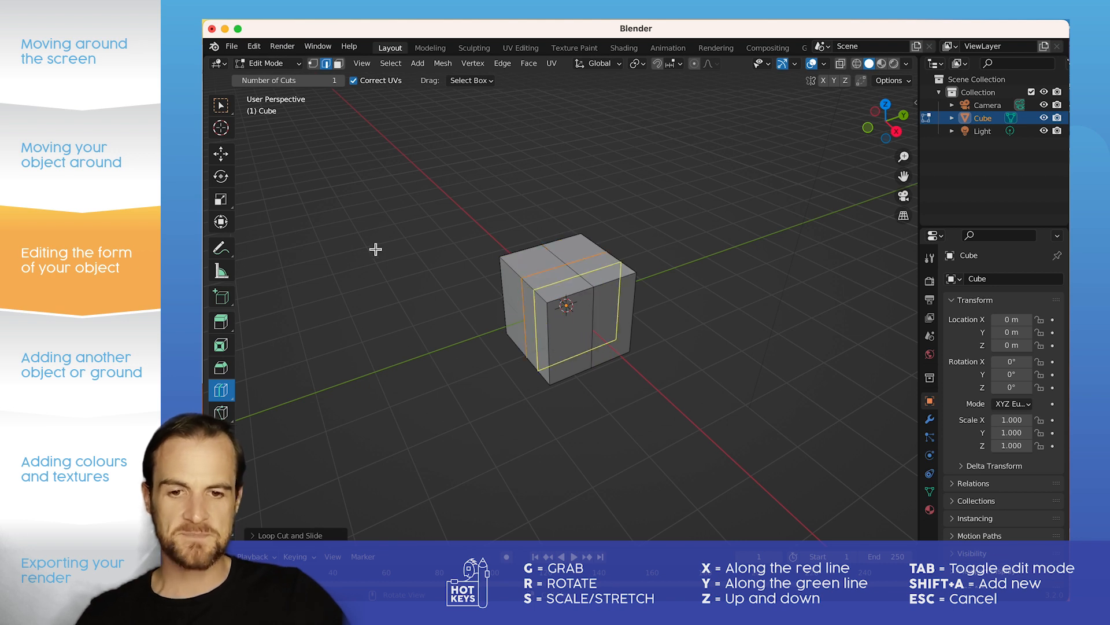
middle_click_drag(656, 288, 691, 262)
scroll(538, 266, "up", 3)
scroll(609, 278, "down", 3)
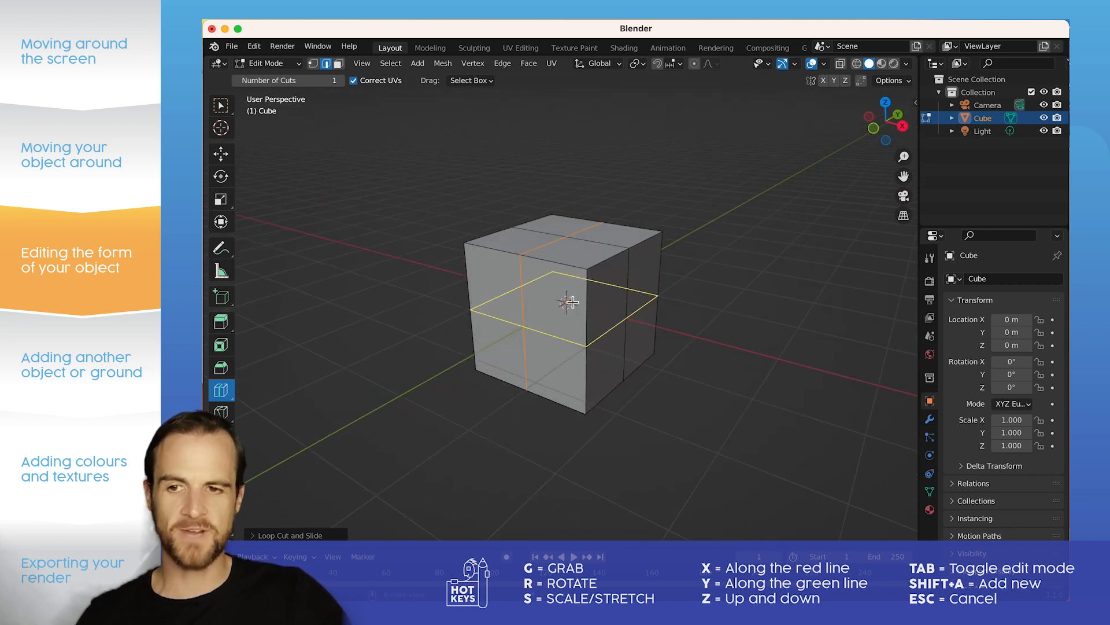
left_click(223, 104)
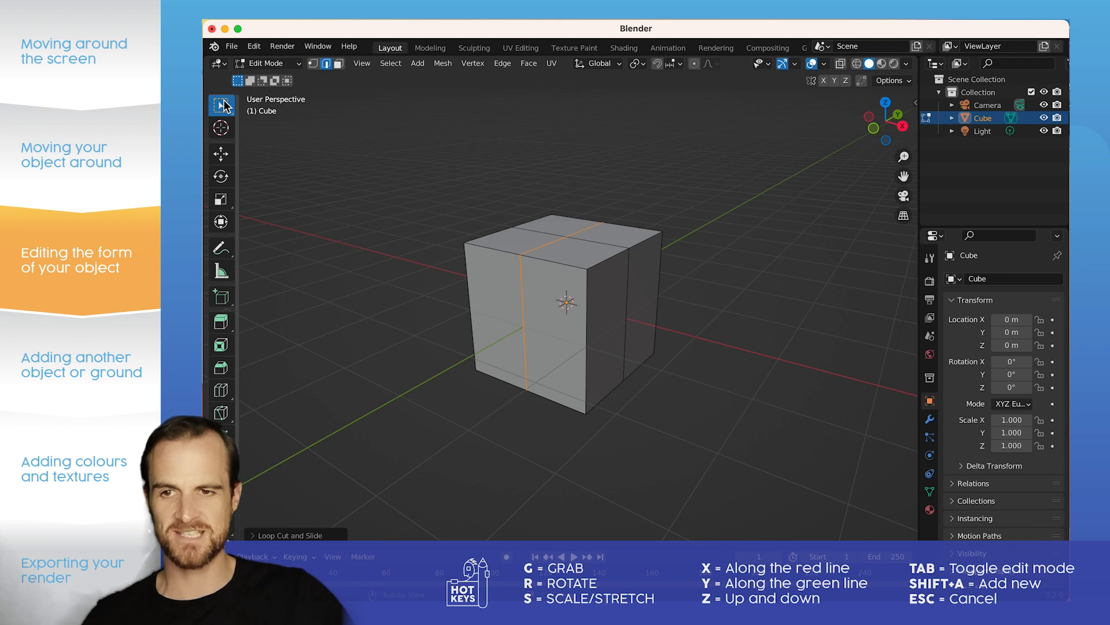
Step: Try lowering the front half of the top edge on the negative Y side by about 0.92 m along global Z
left_click(544, 260)
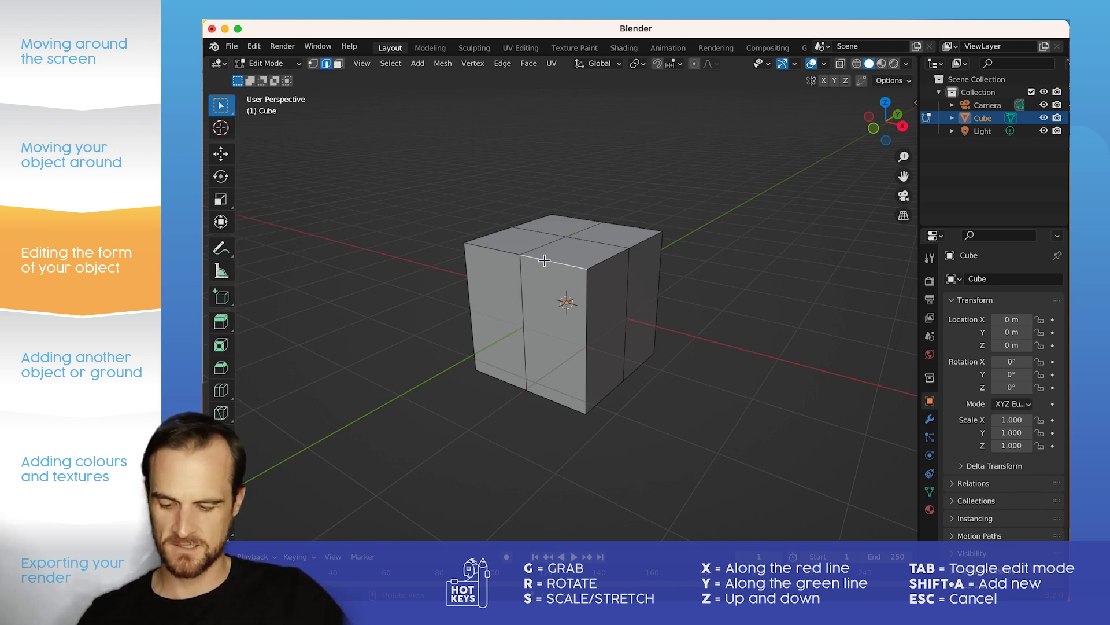
key("g")
key("z")
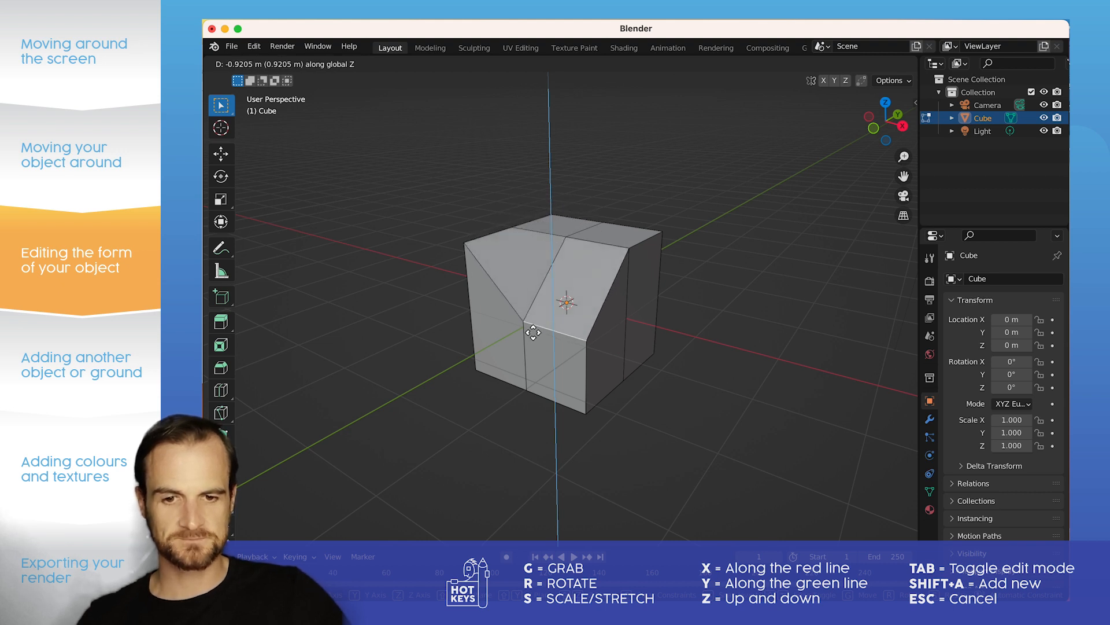
left_click(533, 332)
Step: Try lowering the rear half of the opposite top edge along global Z, and undo both edge moves
middle_click_drag(534, 332, 694, 214)
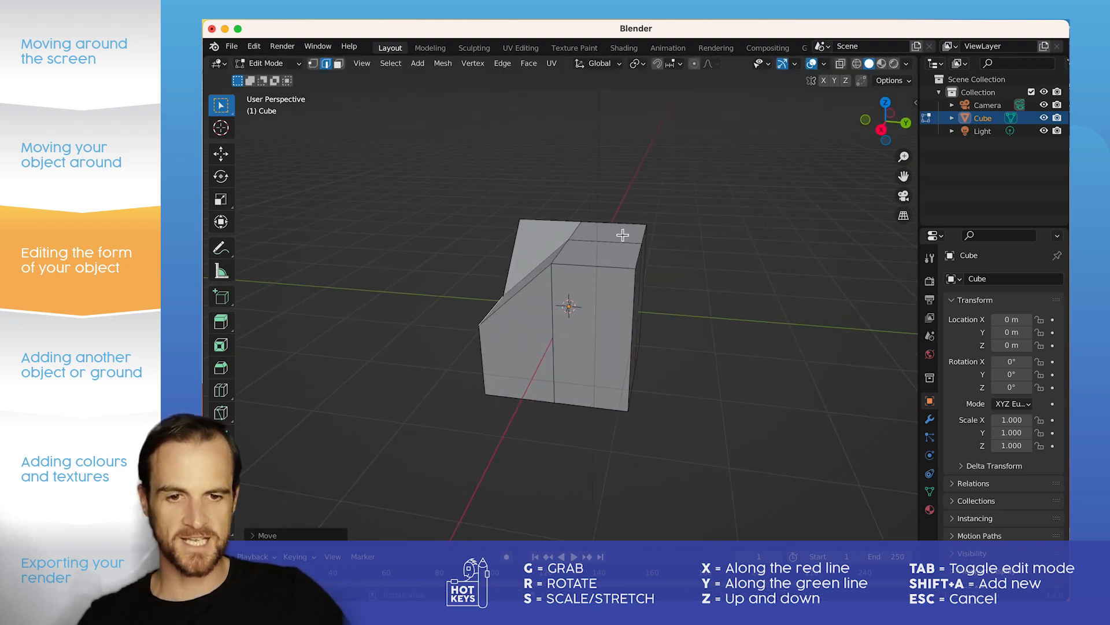
left_click(644, 233)
key("g")
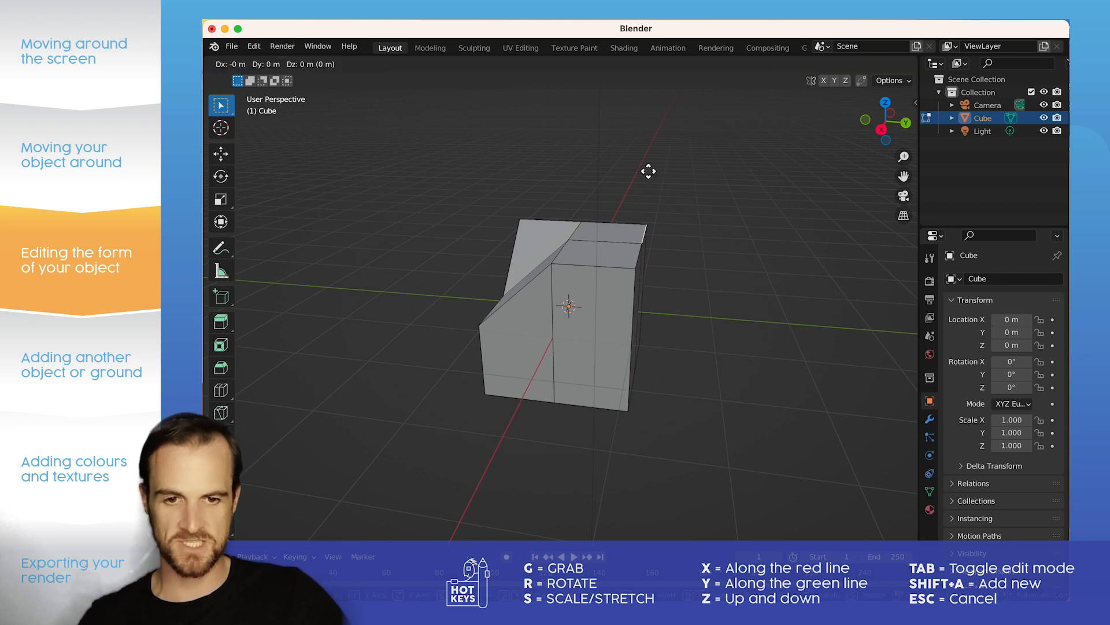
key("z")
left_click(628, 231)
middle_click_drag(628, 231, 696, 231)
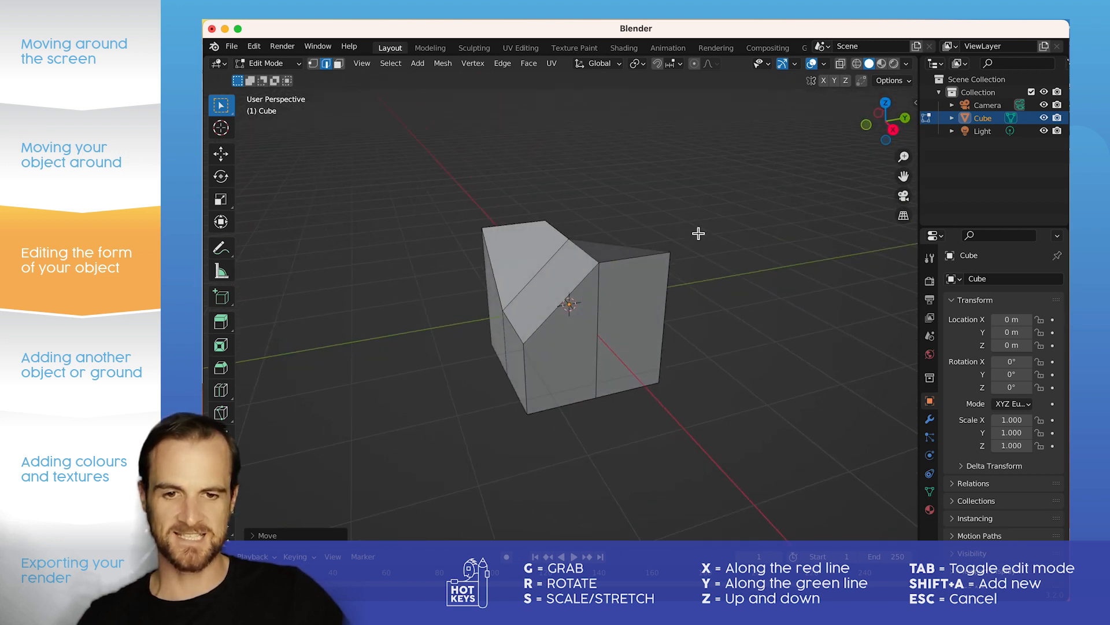
key("ctrl+z")
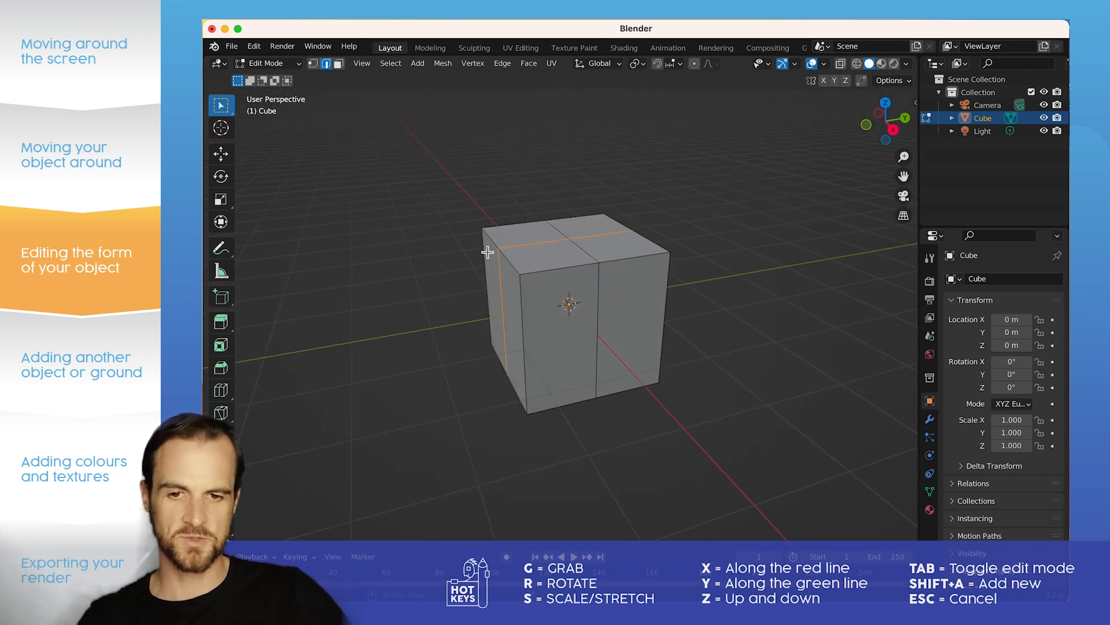
Step: Lower both halves of the two opposite top edges parallel to X by about 0.81 m along global Z, forming a pitched roof
left_click(515, 261)
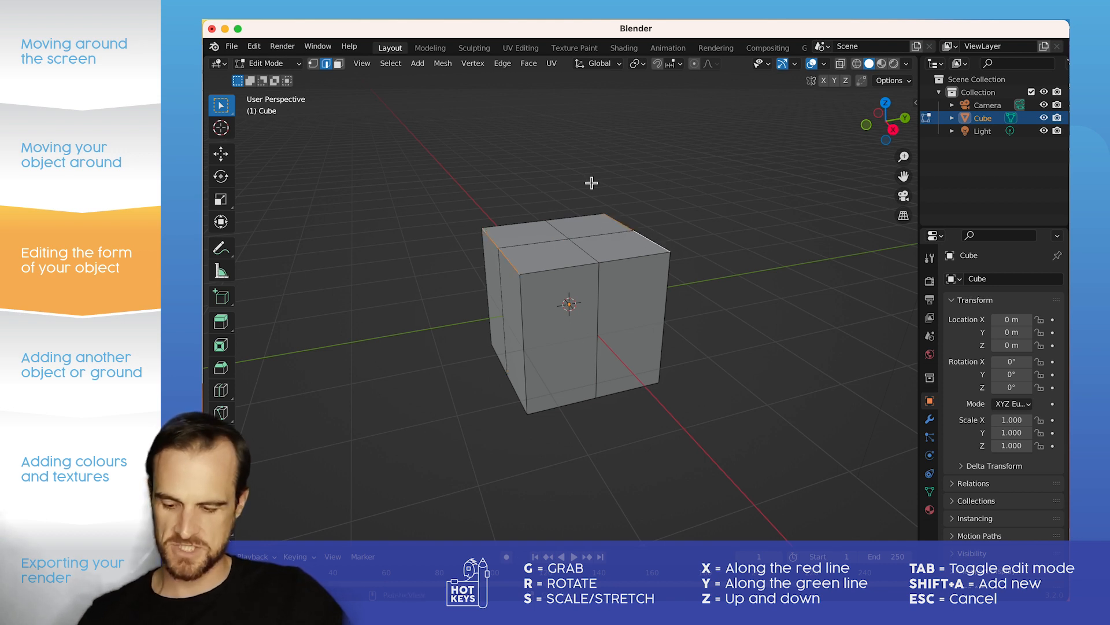
key("g")
key("z")
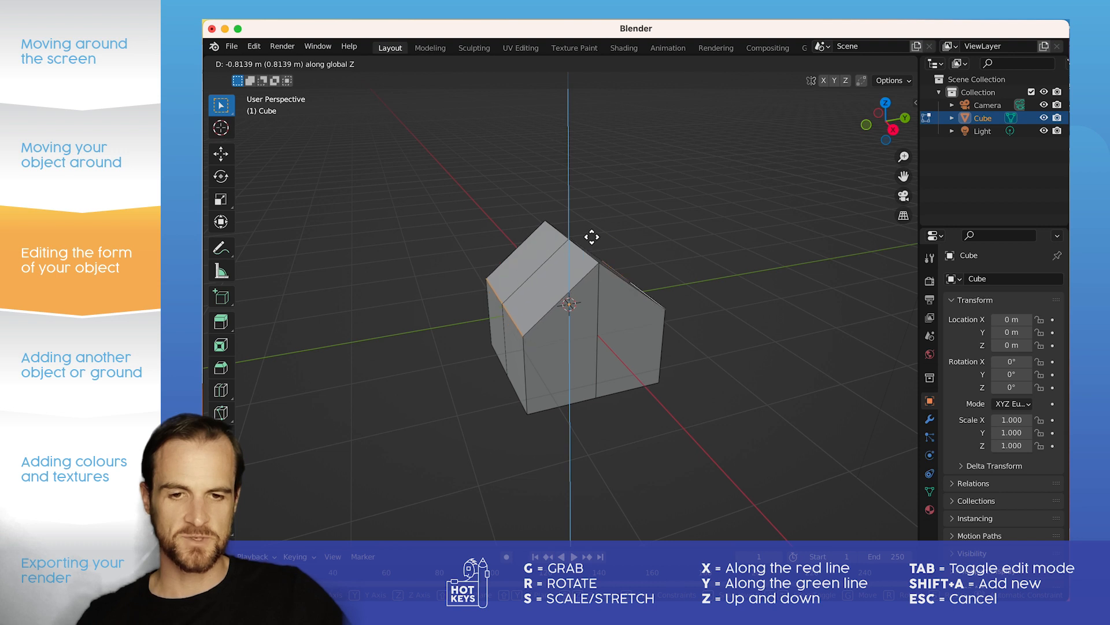
left_click(592, 236)
Step: Try extruding the half of the negative Y side wall nearest positive X outward by about 1.2 m, using face selection
middle_click_drag(664, 233, 682, 249)
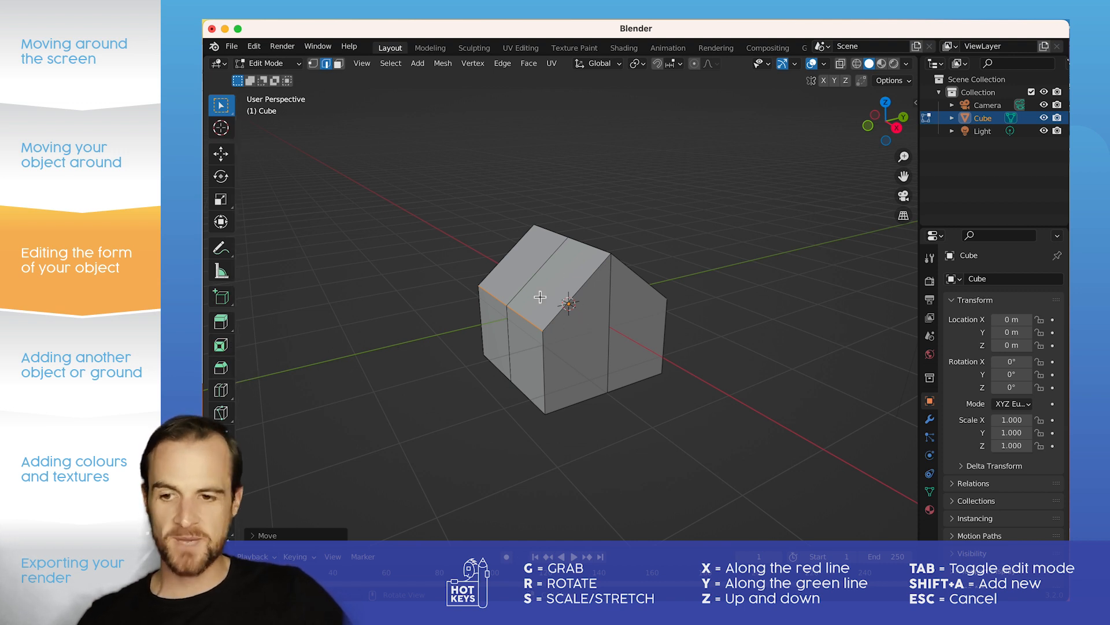
left_click(223, 324)
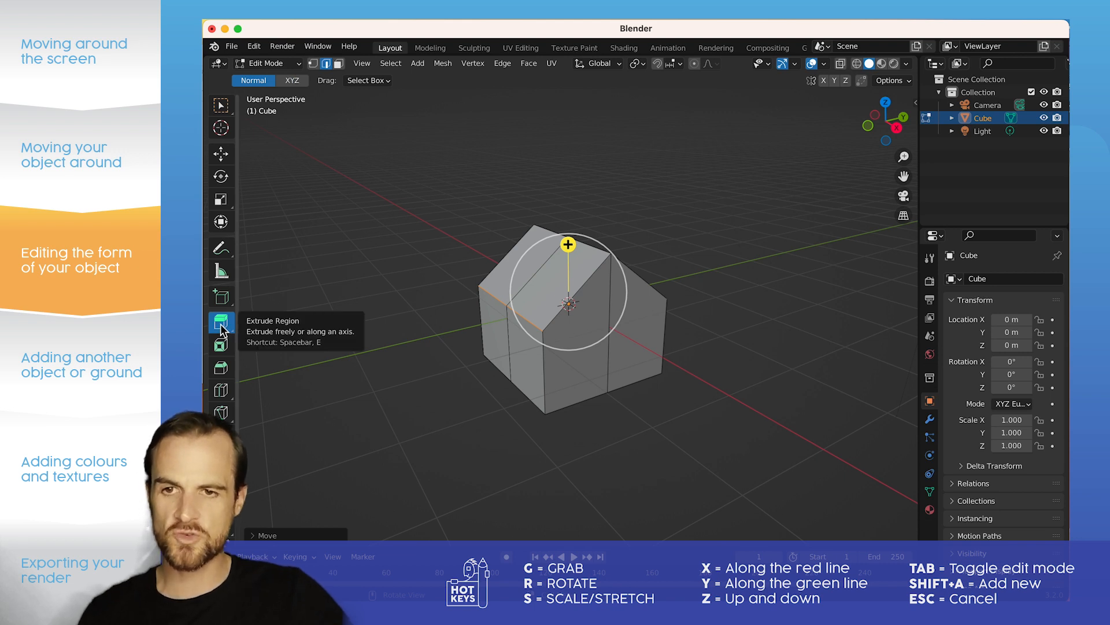
left_click(338, 64)
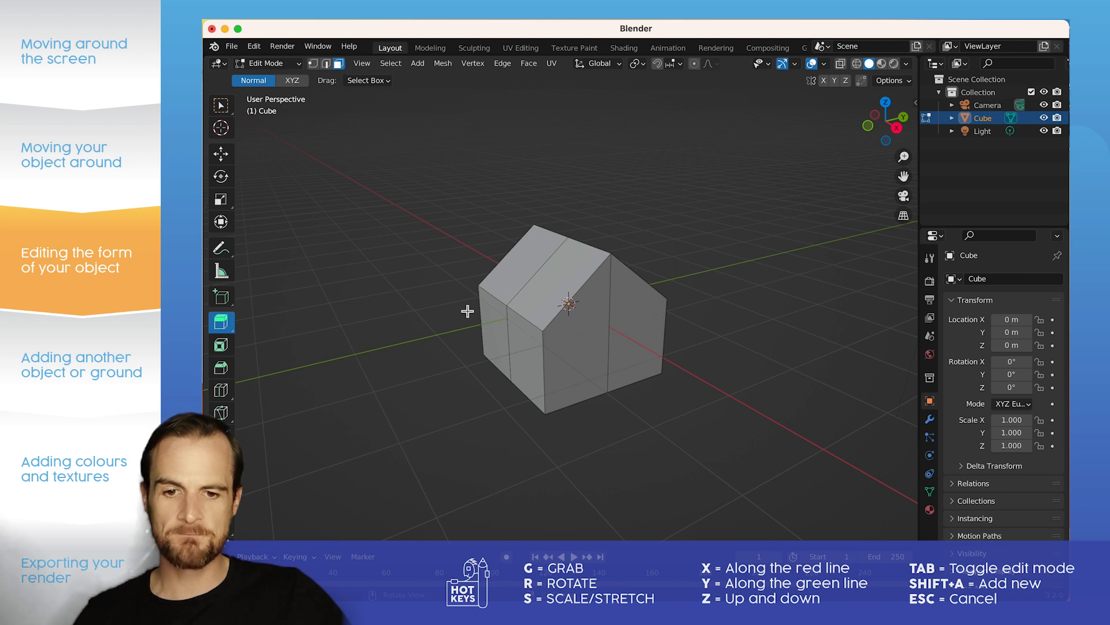
left_click(522, 362)
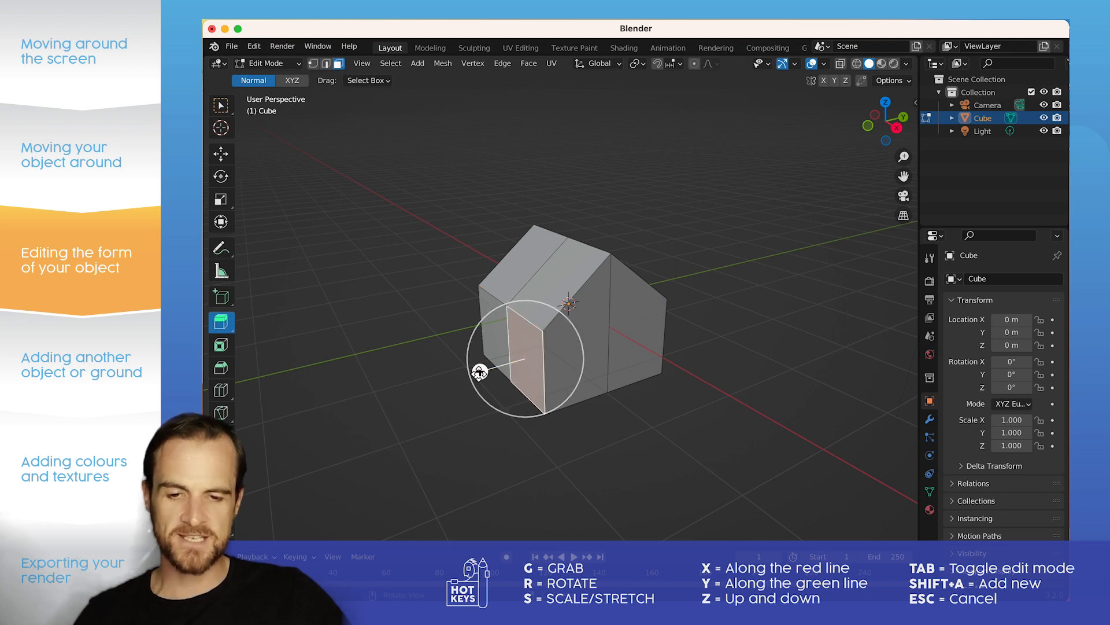
key("g")
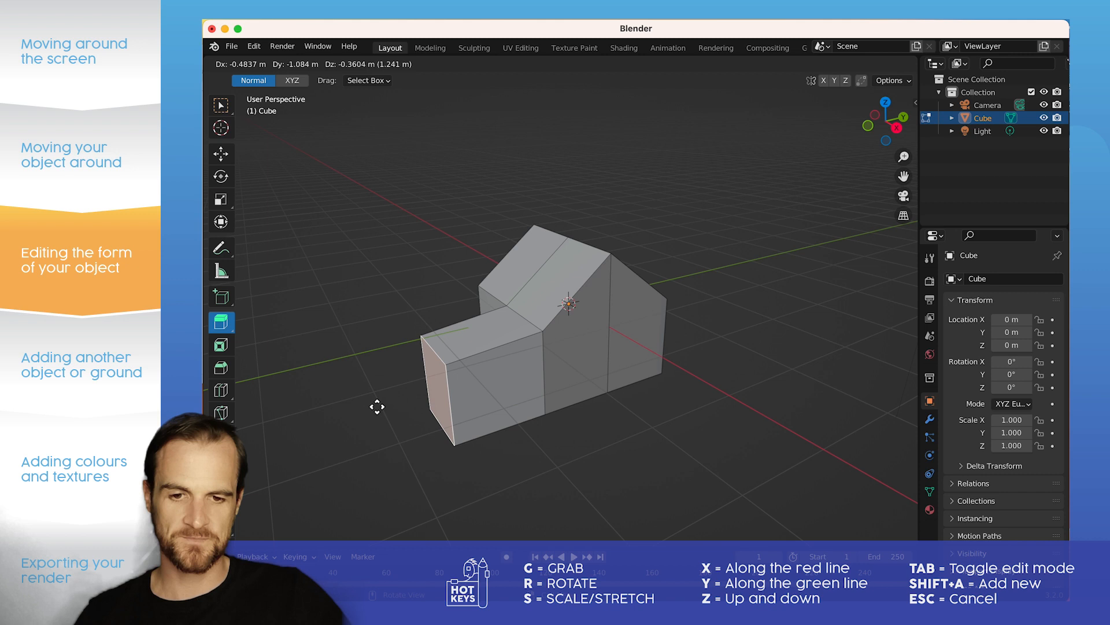
left_click(385, 402)
Step: Try extruding the adjoining half of the positive X gable wall and a panel of the positive Y side wall outward, and clear the selection
left_click(588, 357)
left_click_drag(606, 371, 668, 412)
middle_click_drag(720, 221, 623, 272)
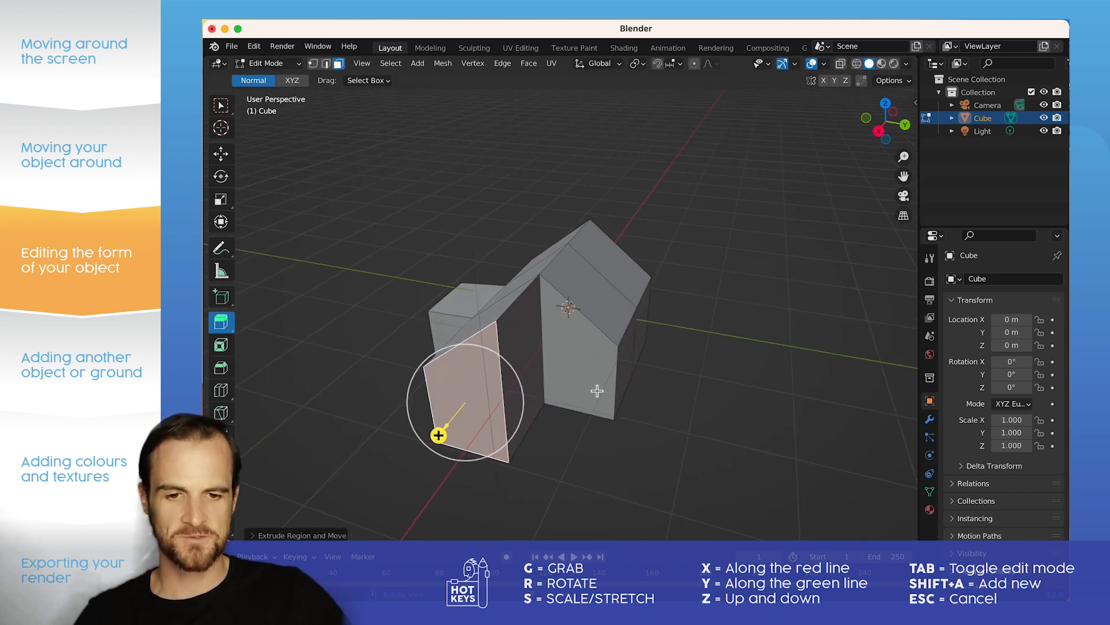
left_click(631, 376)
left_click_drag(671, 372, 746, 387)
key("alt+a")
middle_click_drag(461, 372, 552, 363)
Step: Undo the wall extrusions, the roof edge moves and the second loop cut, back to the cube with a single loop cut
key("super+z")
key("super+z")
key("super+z")
key("super+z")
key("super+z")
key("super+z")
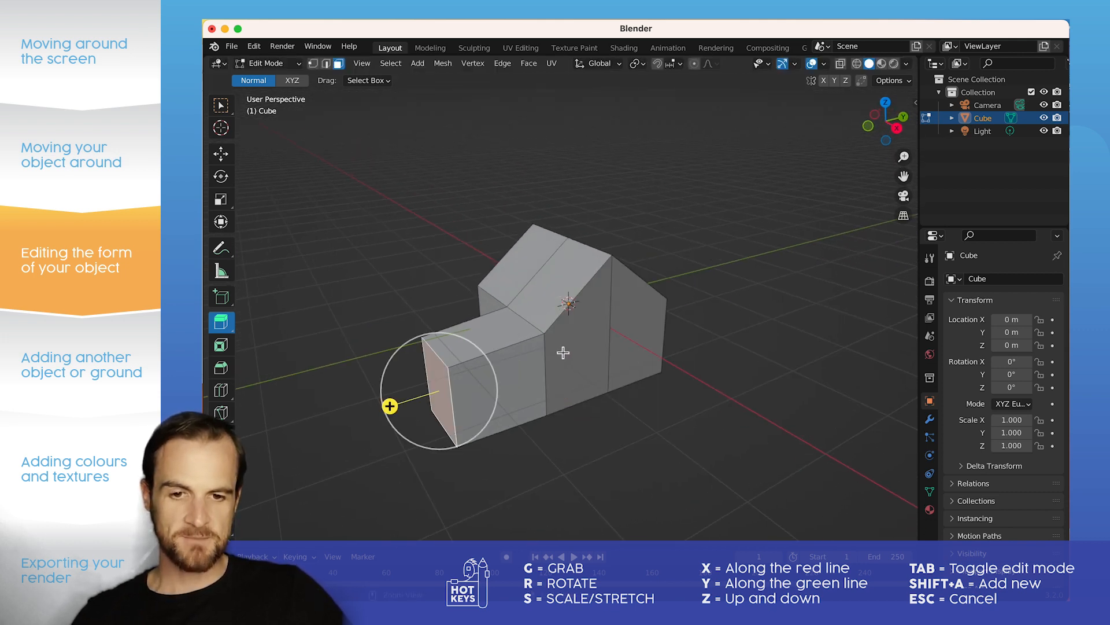
key("super+z")
key("super+z")
key("super+z")
key("super+z")
key("super+z")
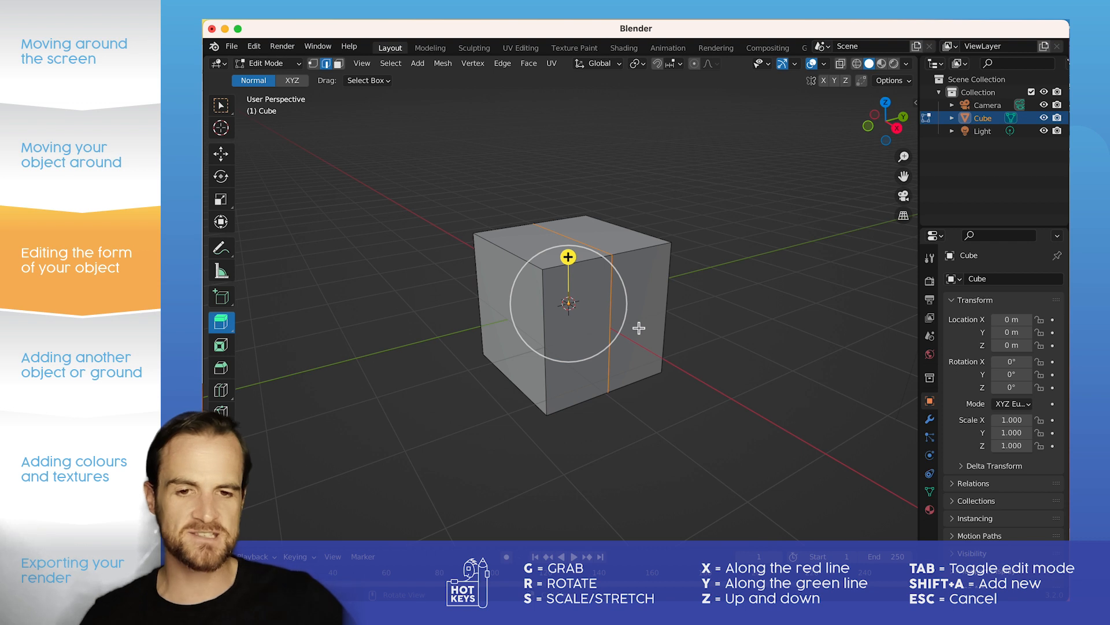
Step: Activate the Extrude Region tool with face selection, return to Object Mode and deselect the cube
left_click(221, 394)
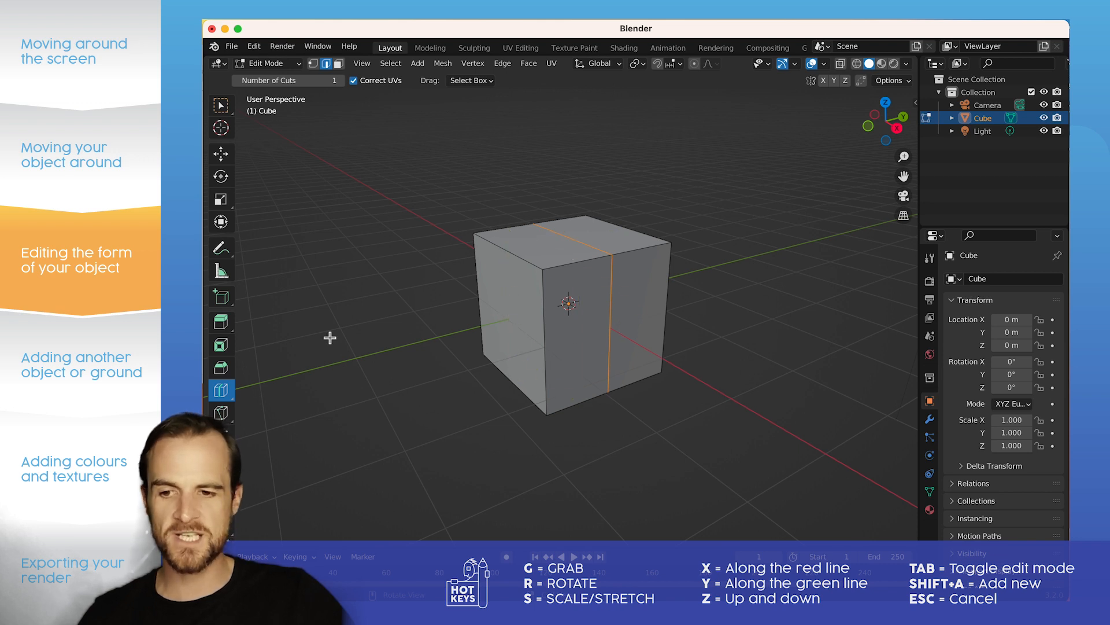
left_click(225, 323)
left_click(519, 326)
left_click(339, 63)
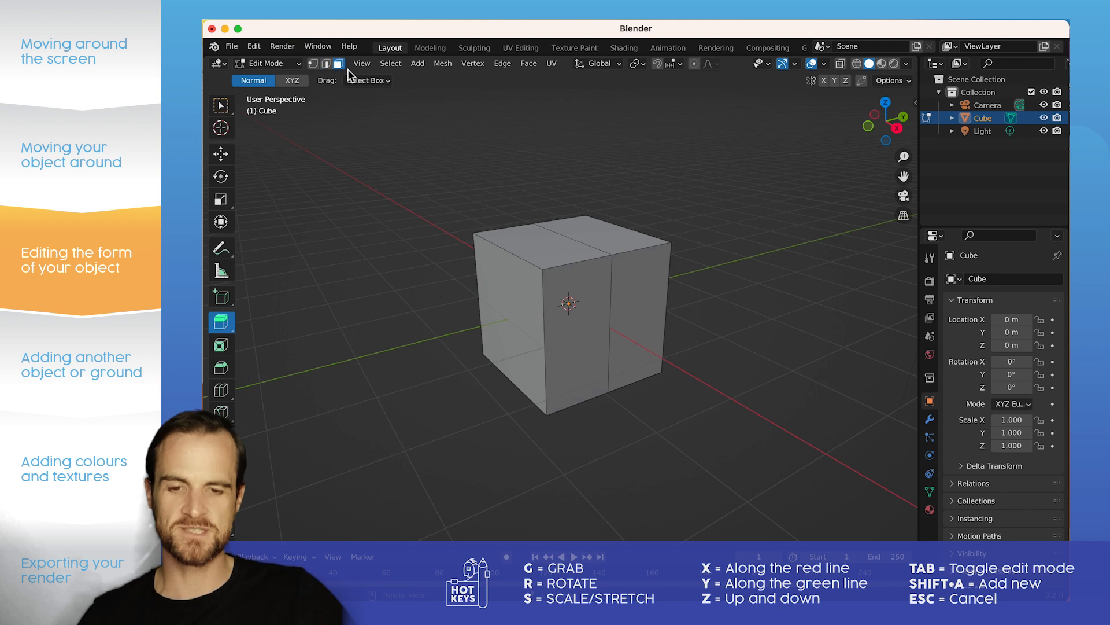
key("Tab")
left_click(486, 203)
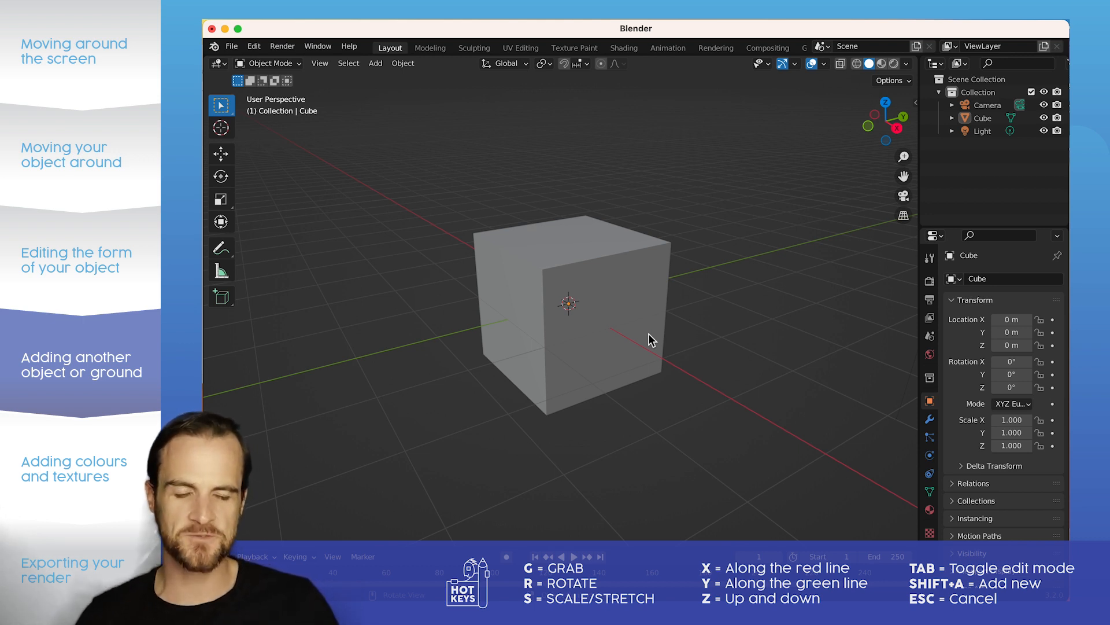
Step: Add a plane mesh at the origin and scale it uniformly to about 8.1 as the ground
left_click(615, 338)
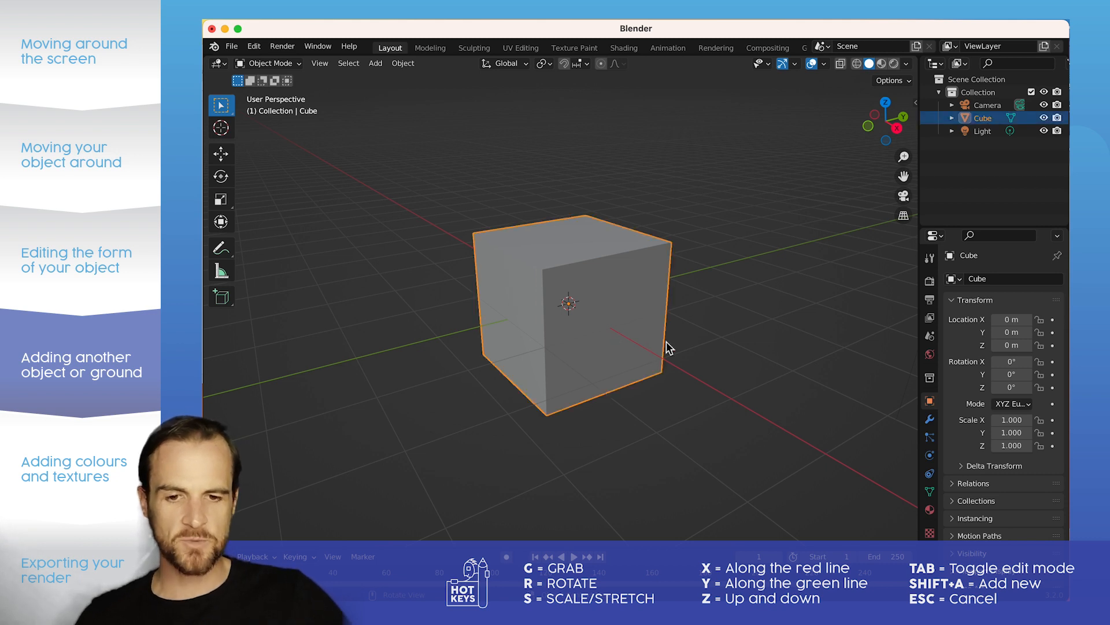
left_click(417, 220)
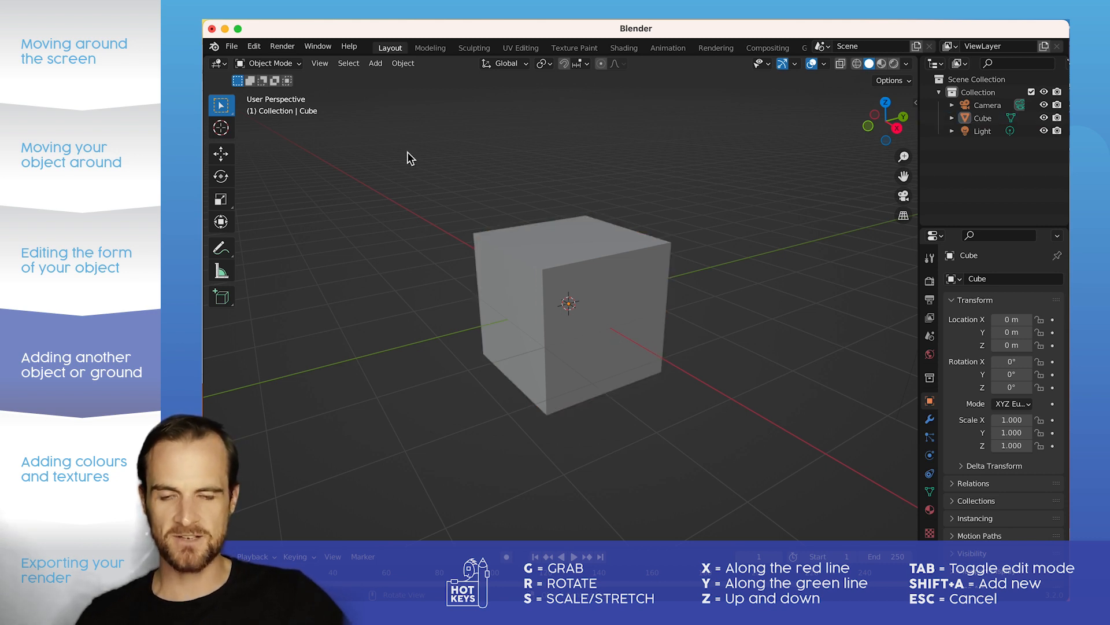
key("shift+a")
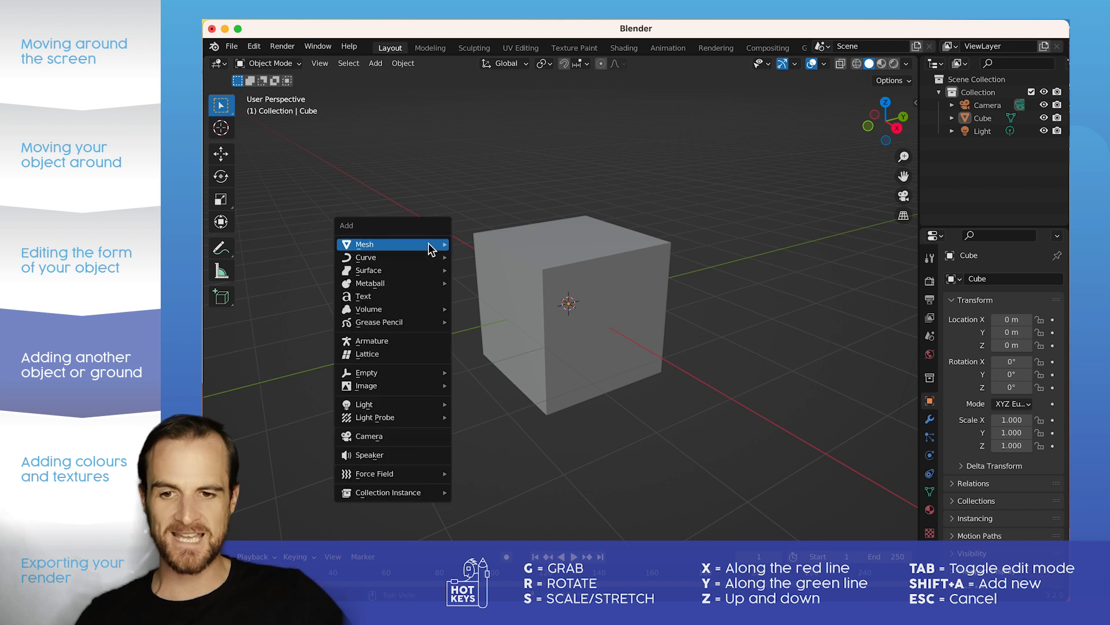
mouse_move(429, 244)
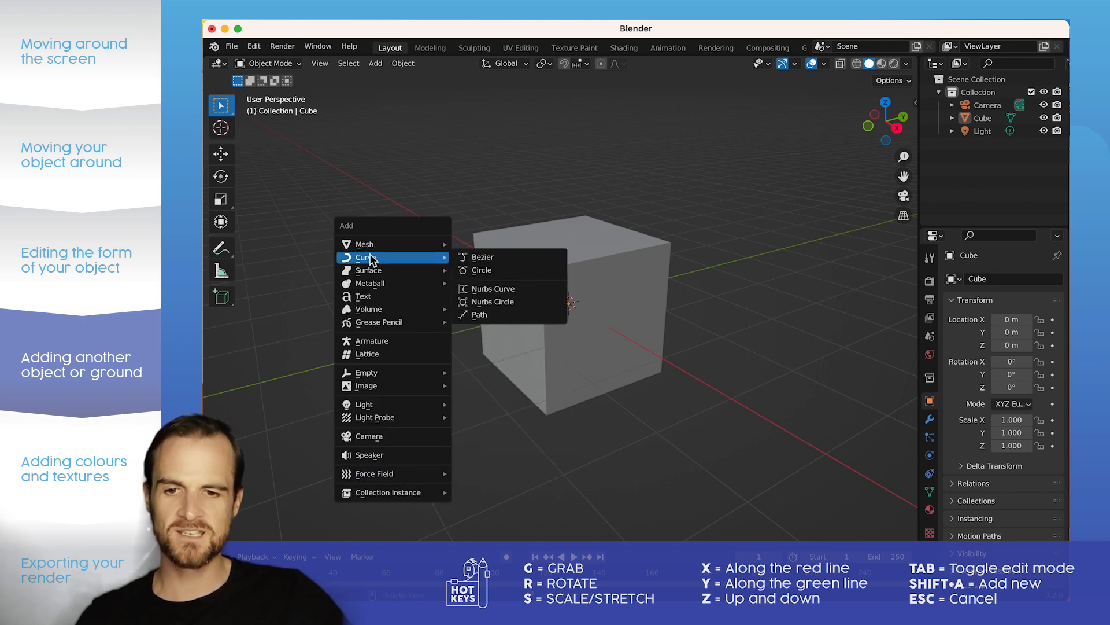
mouse_move(372, 247)
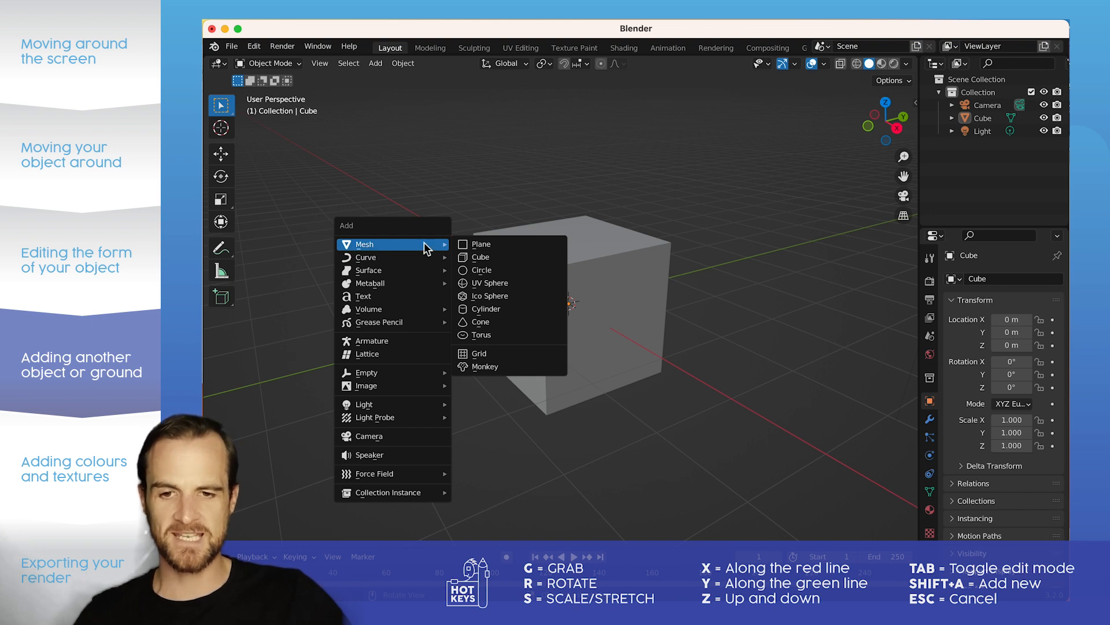
left_click(475, 246)
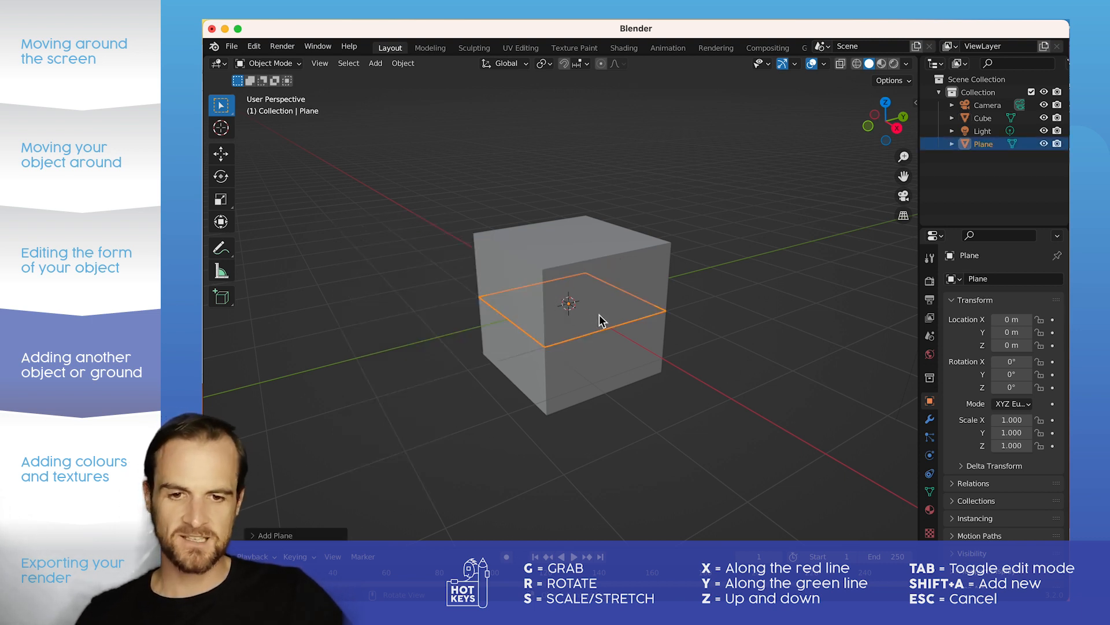
key("s")
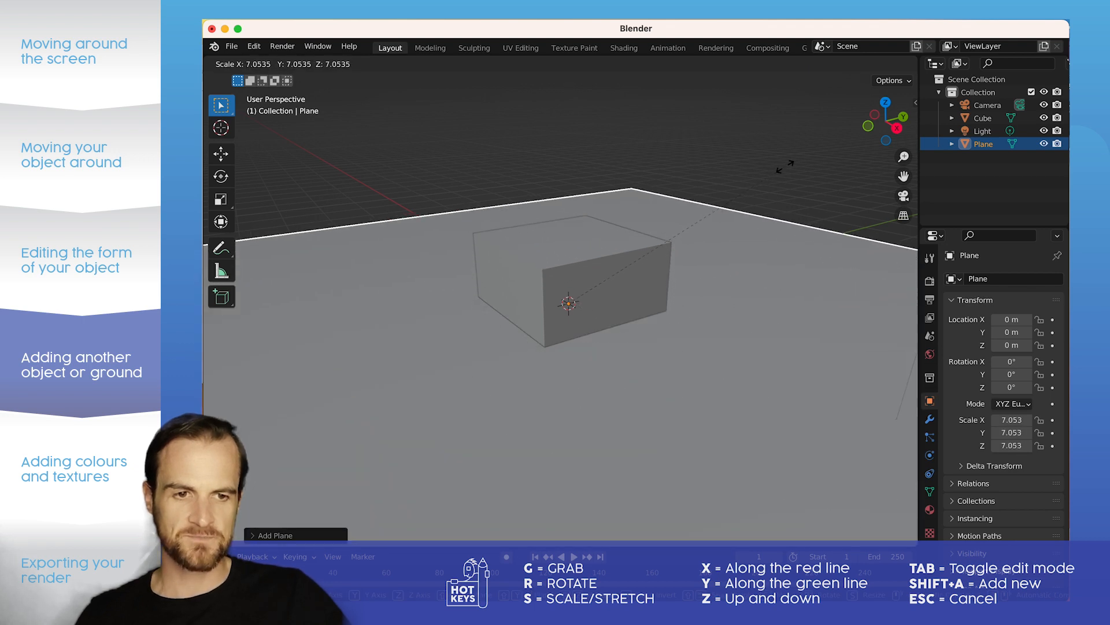
left_click(808, 133)
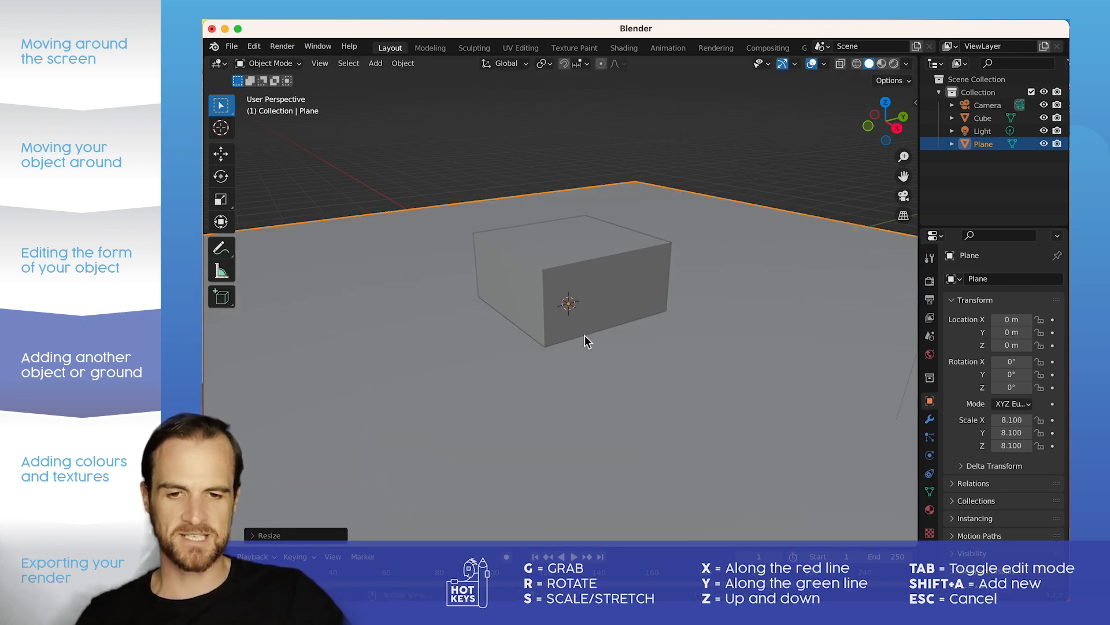
Step: Raise the cube about 0.96 m along global Z so it sits on the ground plane, and deselect it
left_click(540, 292)
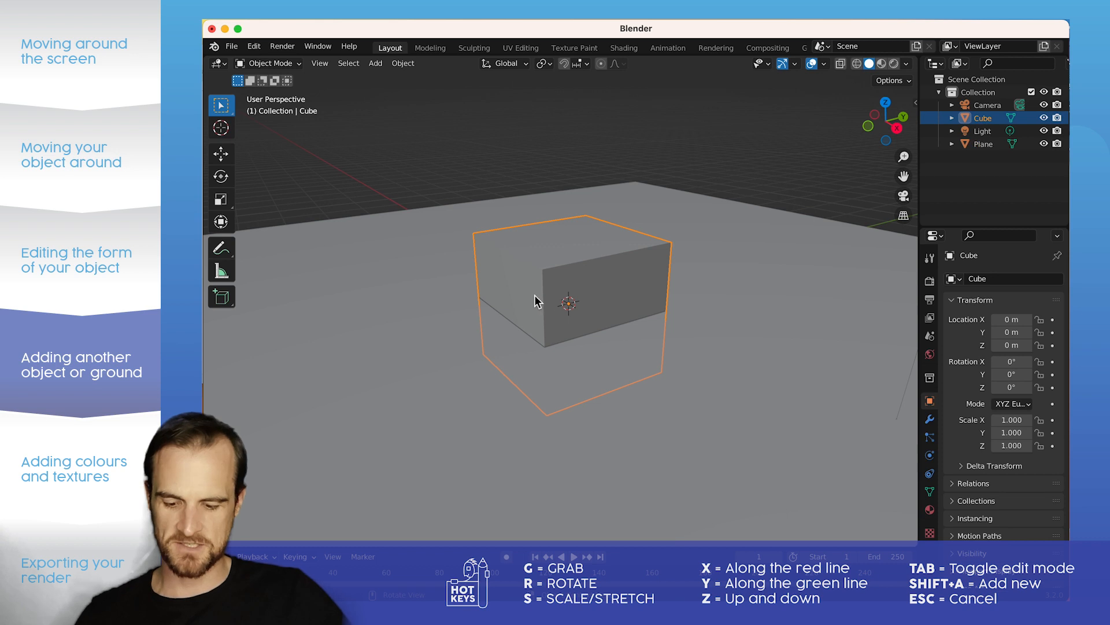
key("g")
key("z")
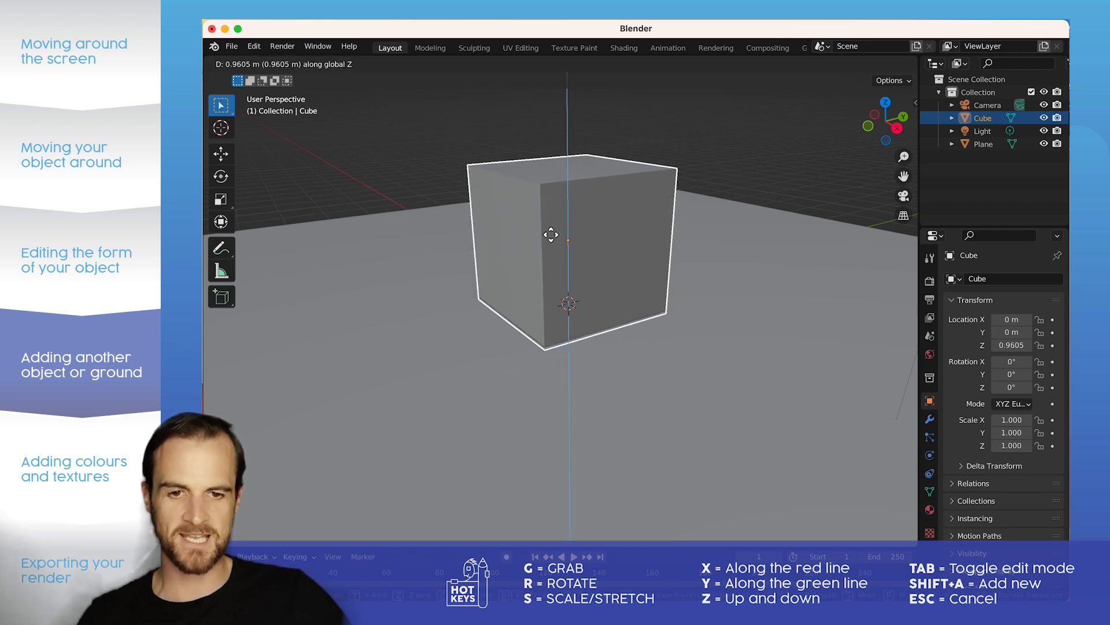
left_click(551, 234)
left_click(734, 173)
Step: Add a cylinder mesh and move it about 2.11 m along negative global Y, beside the cube
scroll(571, 264, "down", 2)
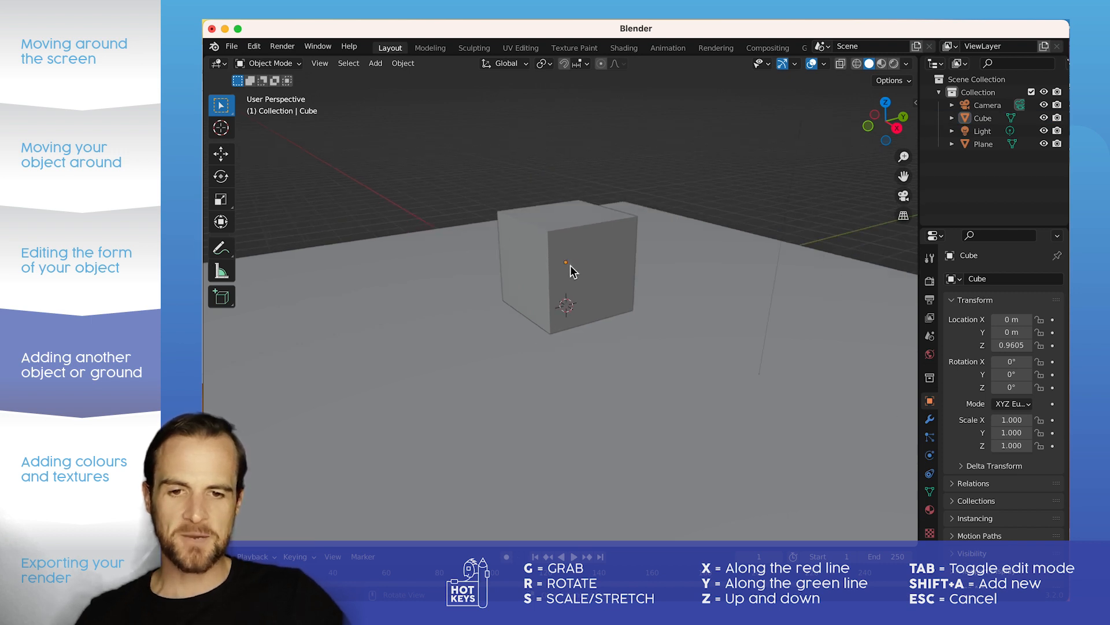
scroll(571, 266, "down", 1)
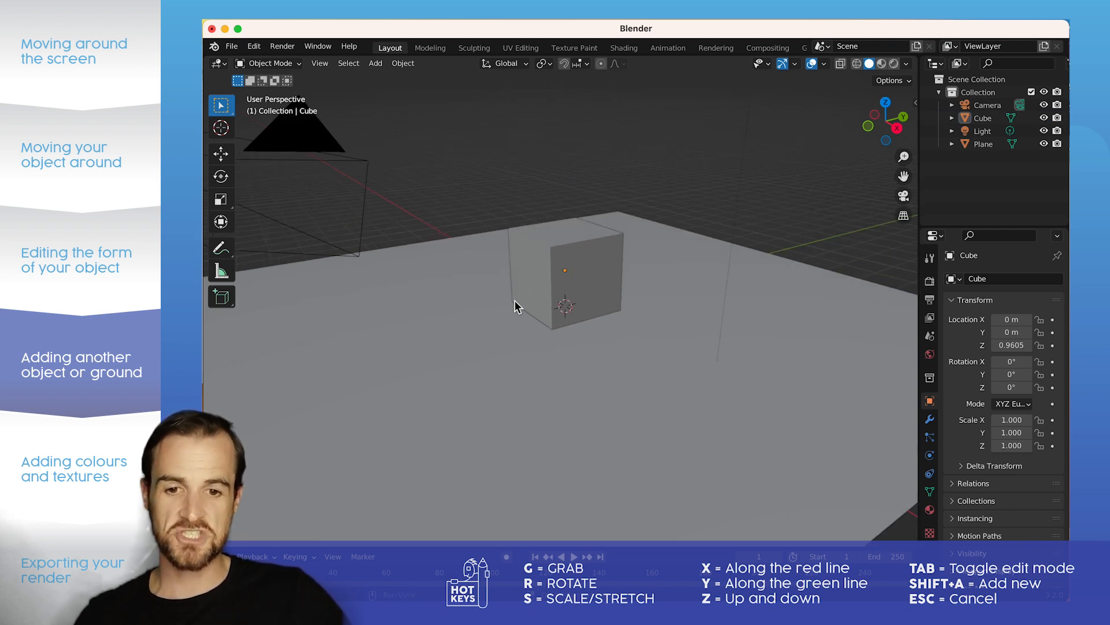
key("shift+a")
mouse_move(518, 301)
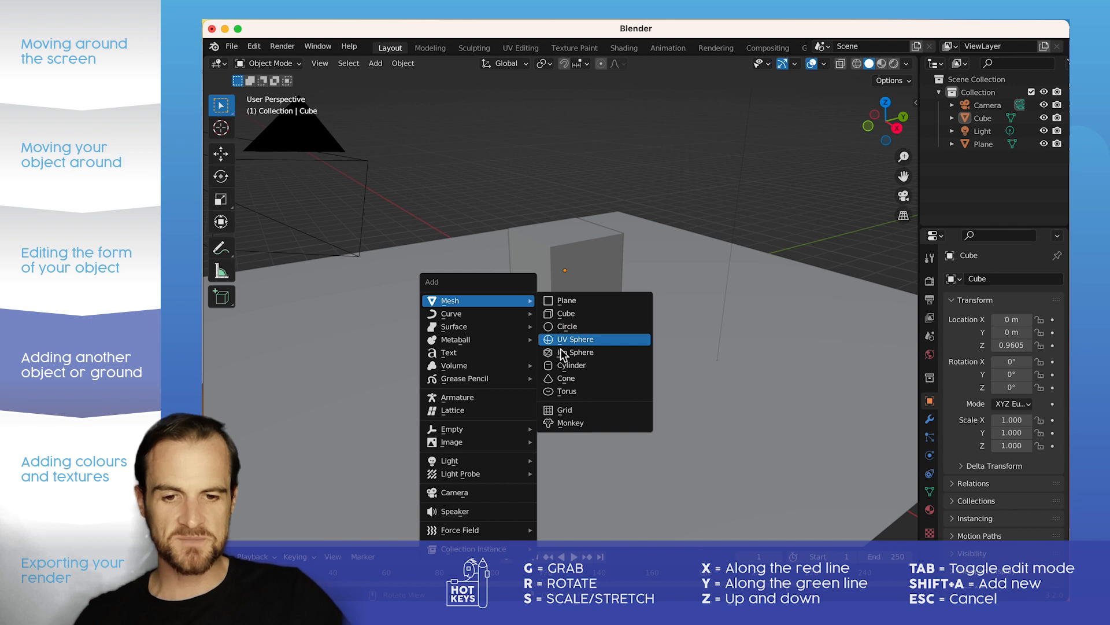
left_click(565, 367)
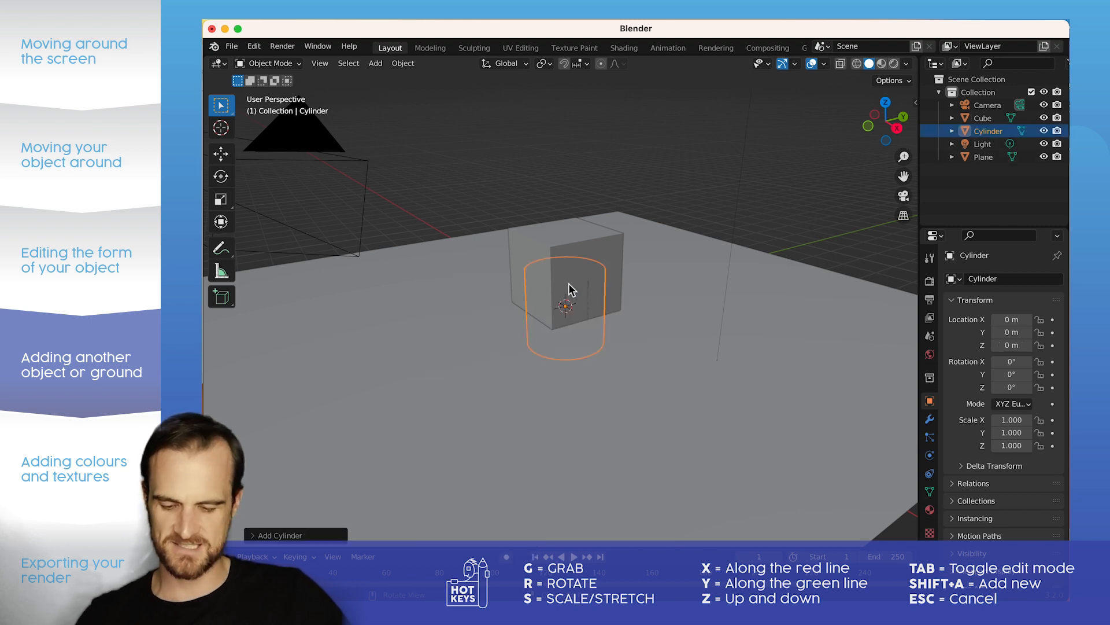
key("g")
key("y")
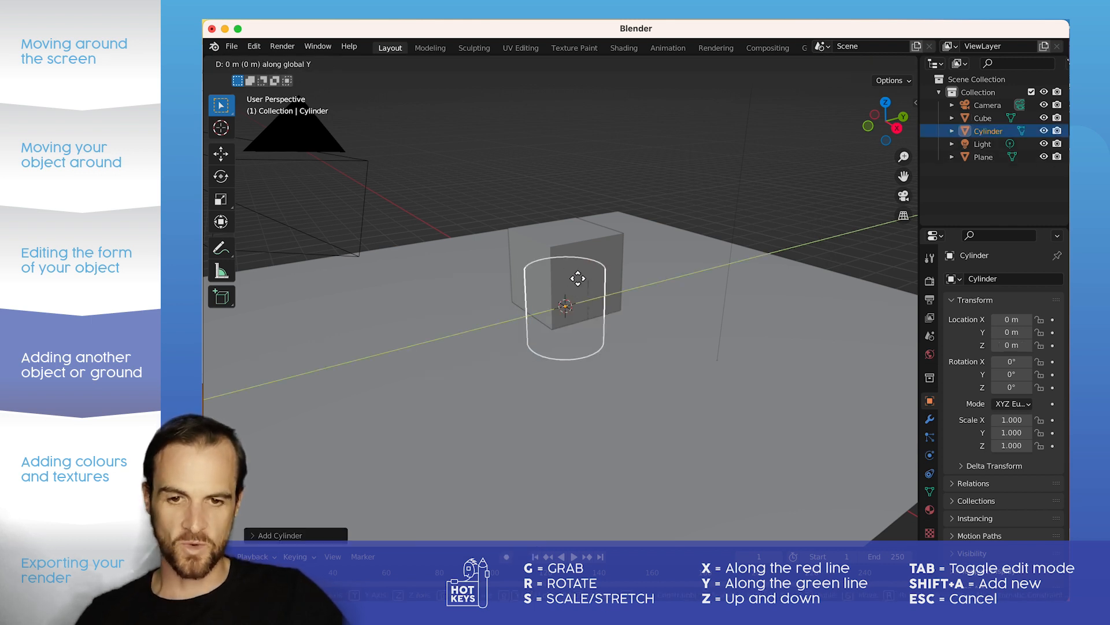
left_click(524, 302)
Step: Scale the cylinder uniformly to about 0.6 and raise it about 0.55 m along global Z onto the ground plane
key("s")
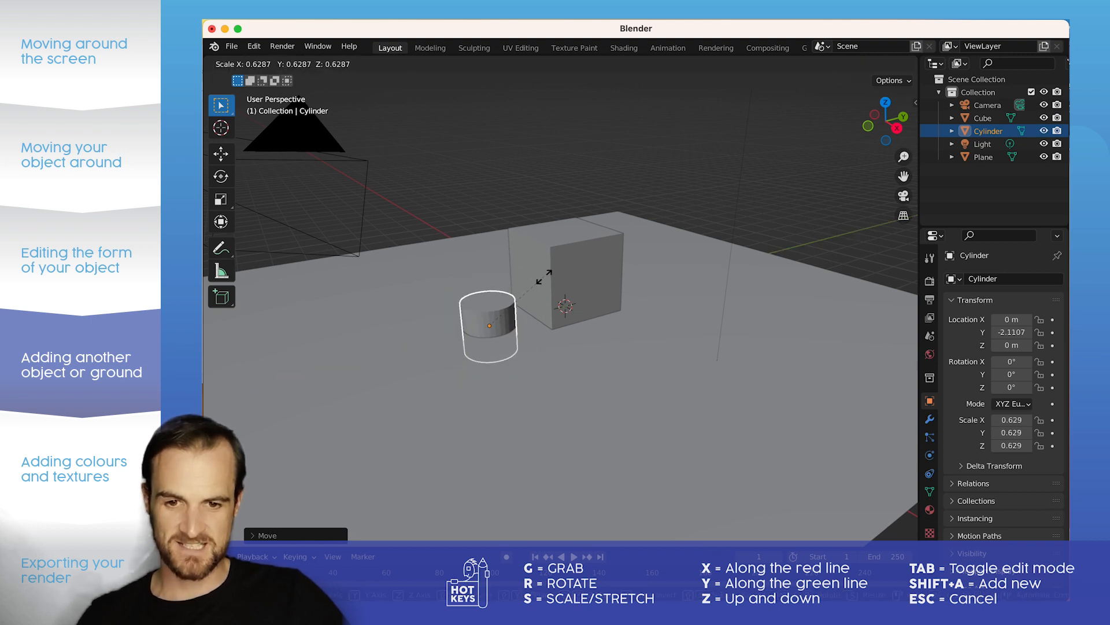
left_click(497, 331)
key("g")
key("z")
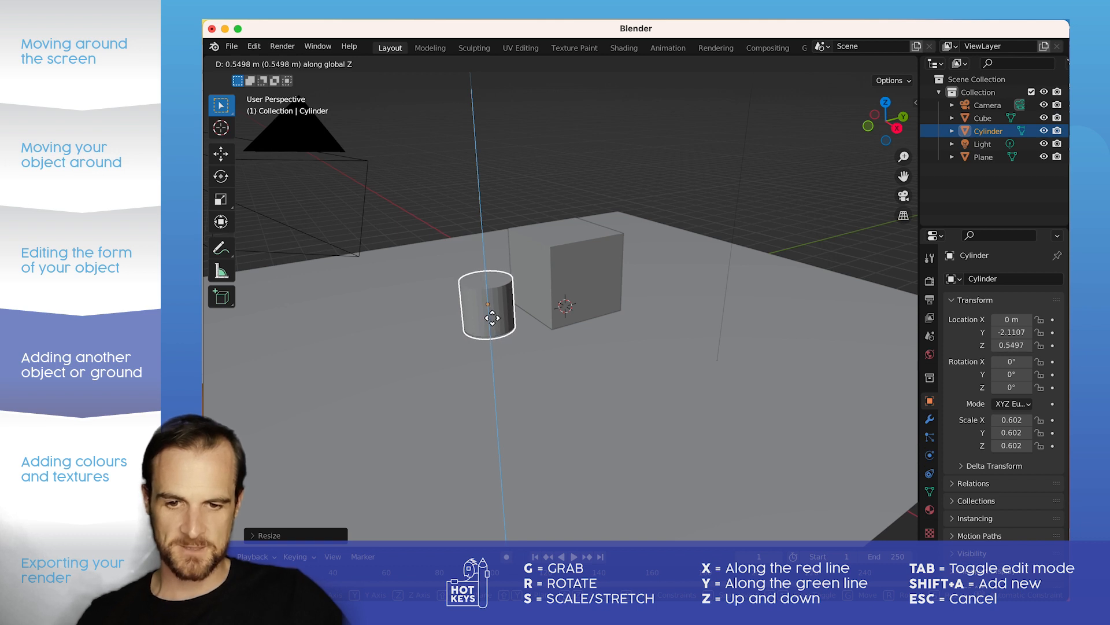
left_click(491, 316)
Step: Move the cylinder along global Y toward the cube, to about Y -1.57 m, and deselect it
key("g")
key("y")
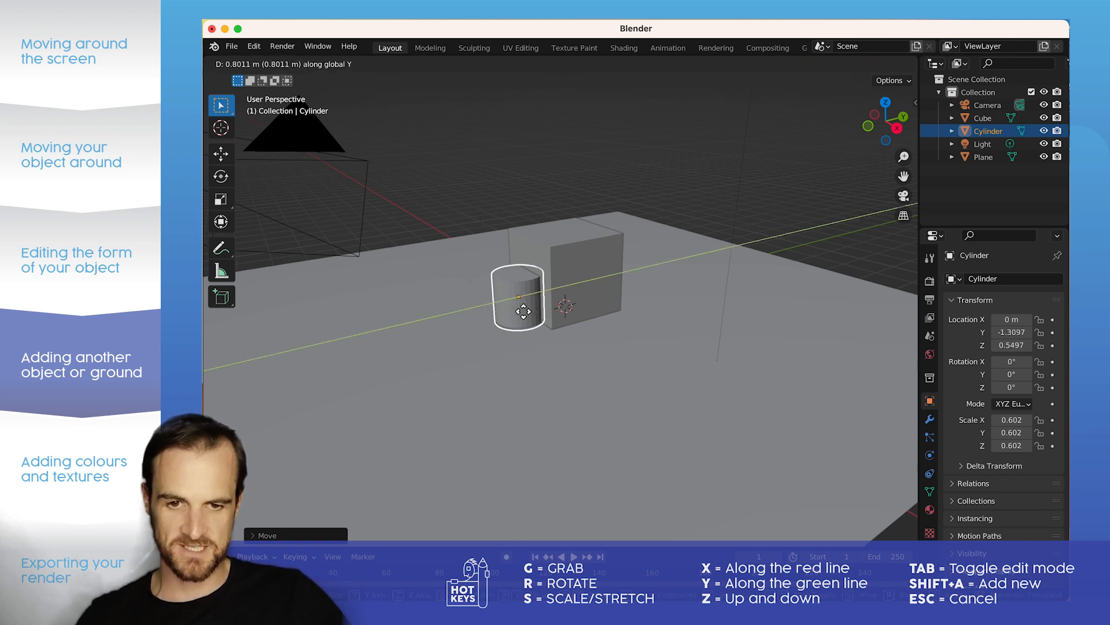
left_click(514, 317)
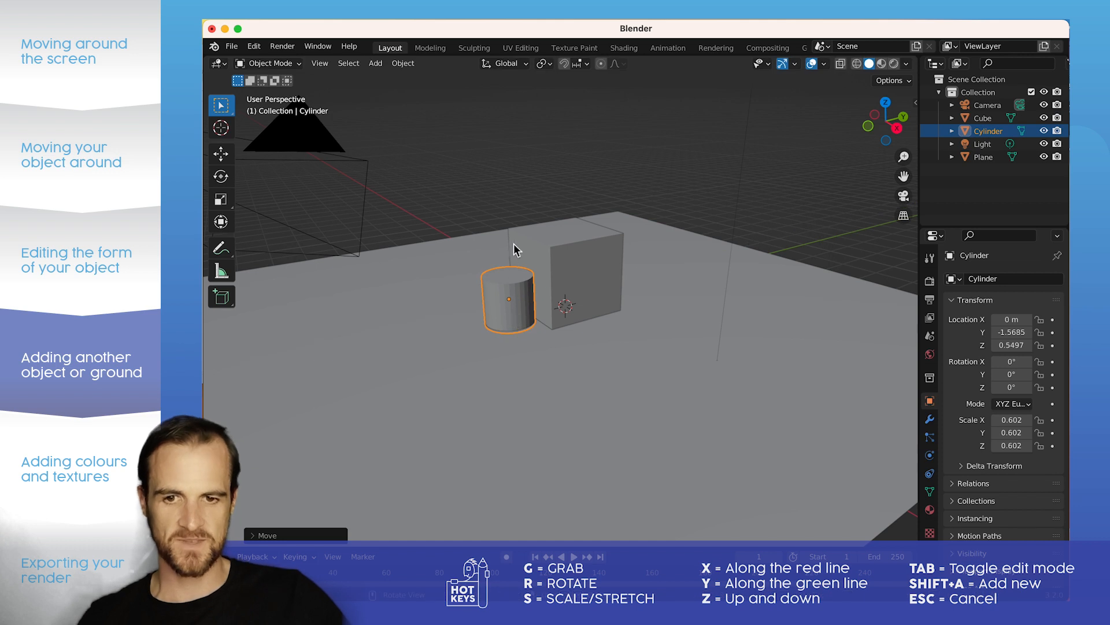
left_click(547, 149)
Step: Reselect the cylinder and shift it slightly away from the cube along global Y, to about Y -1.63 m, and deselect it
scroll(523, 225, "up", 3)
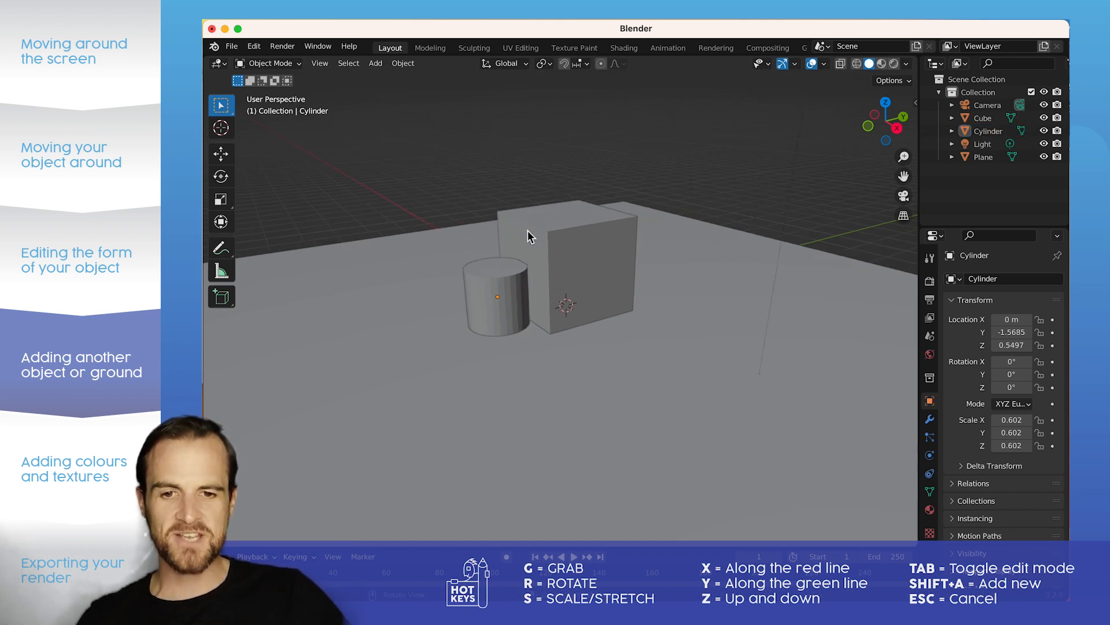
middle_click_drag(481, 248, 495, 289)
left_click(367, 211)
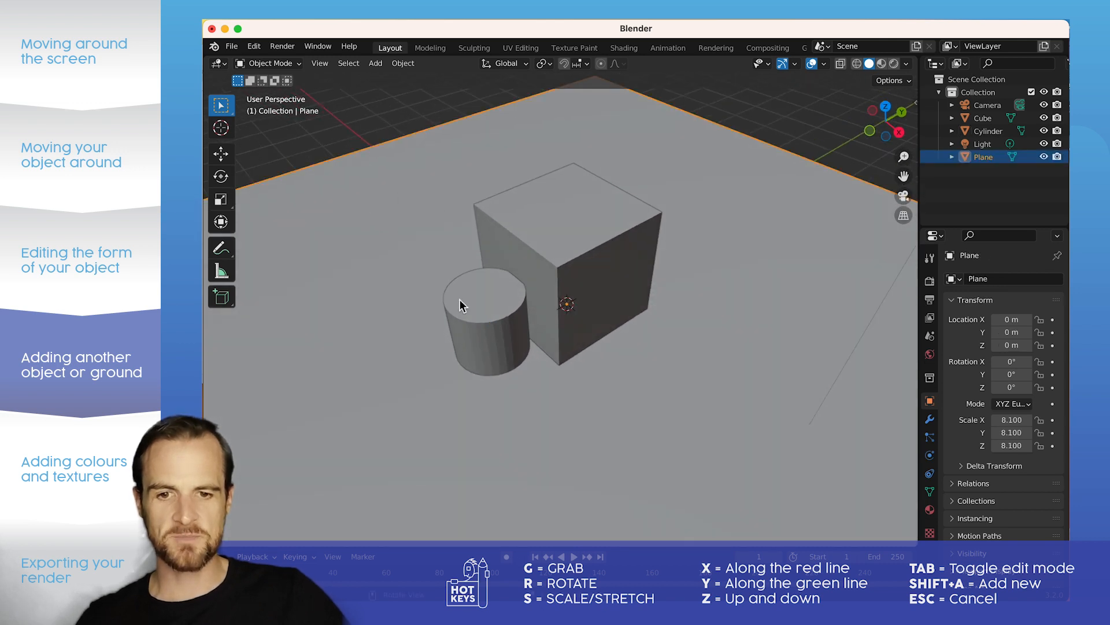
left_click(505, 341)
left_click(508, 308)
left_click(494, 310)
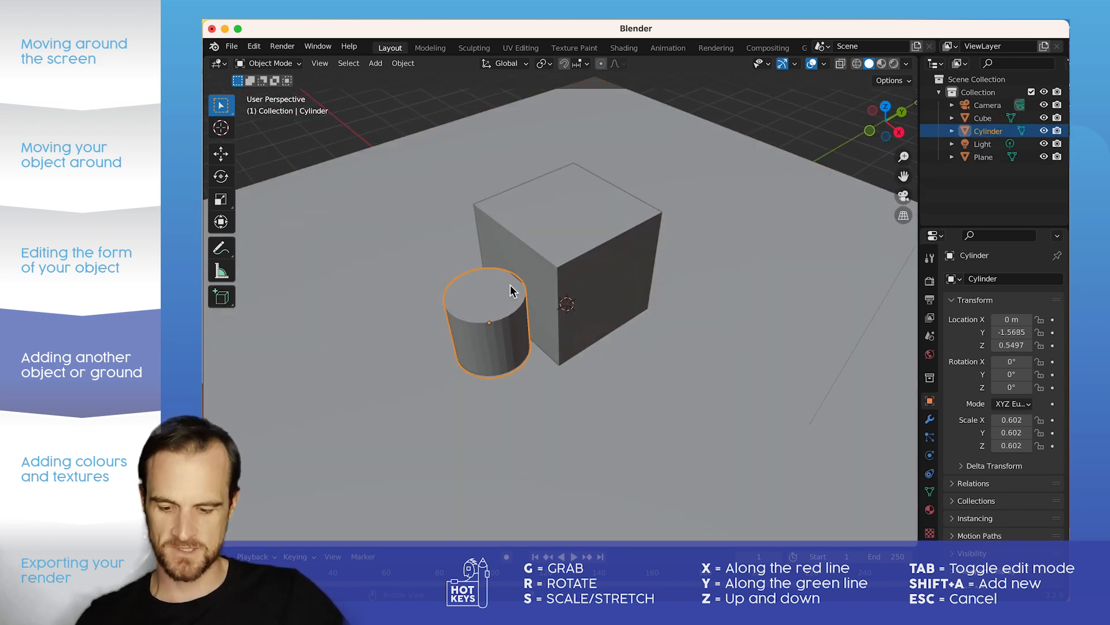
key("g")
key("y")
left_click(455, 231)
left_click(382, 111)
middle_click_drag(552, 341, 536, 263)
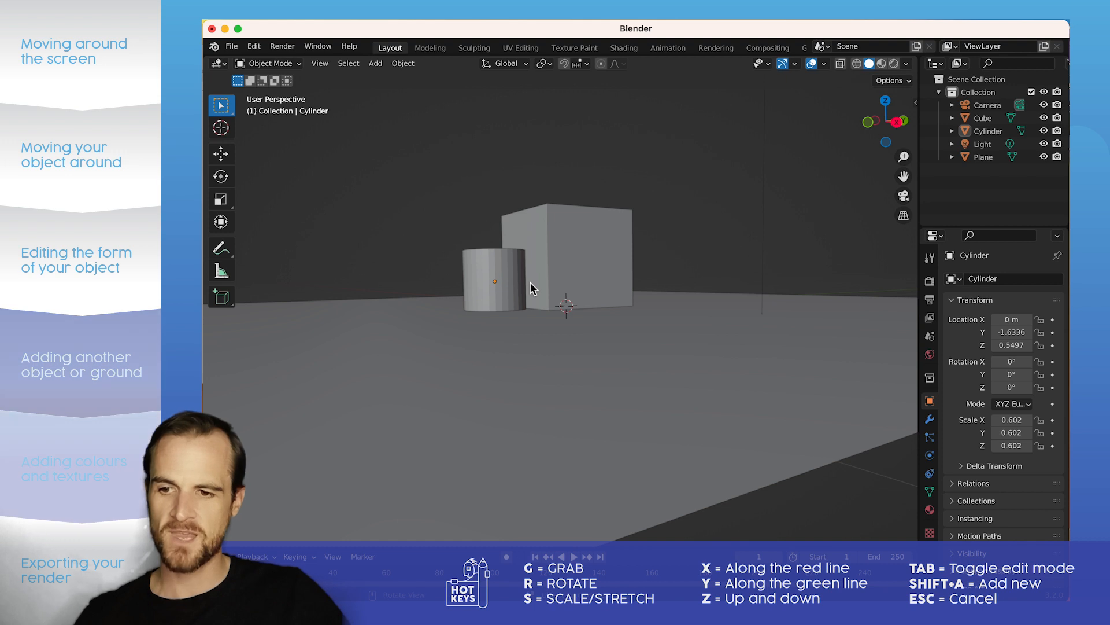
middle_click_drag(532, 276, 533, 294)
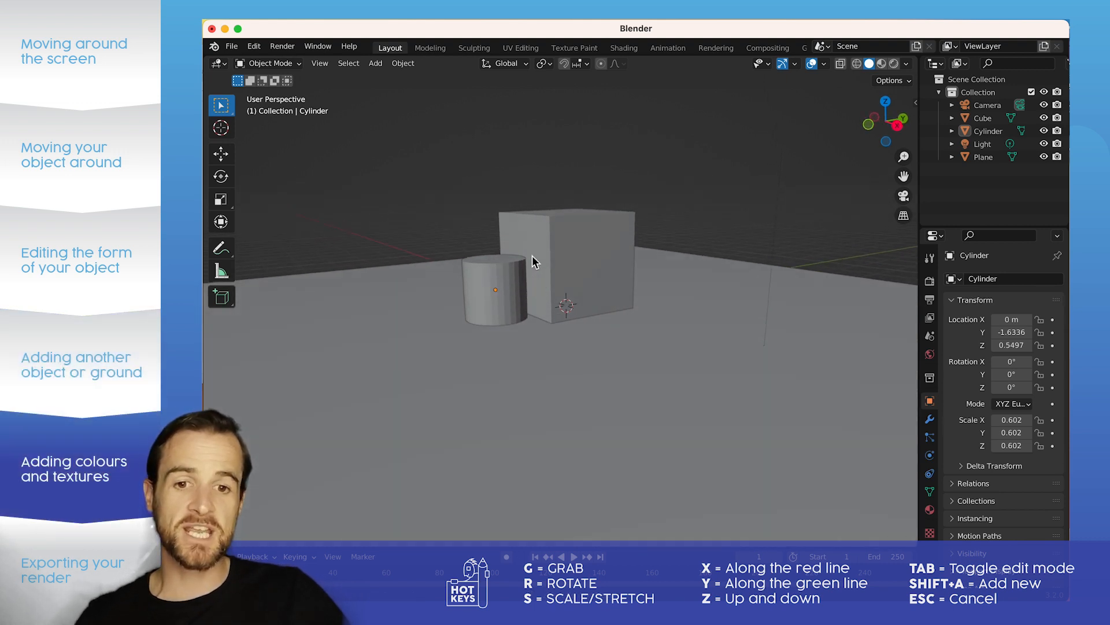
Step: Compare the wireframe, solid and material preview shading modes, and switch the viewport to rendered shading
scroll(531, 250, "up", 3)
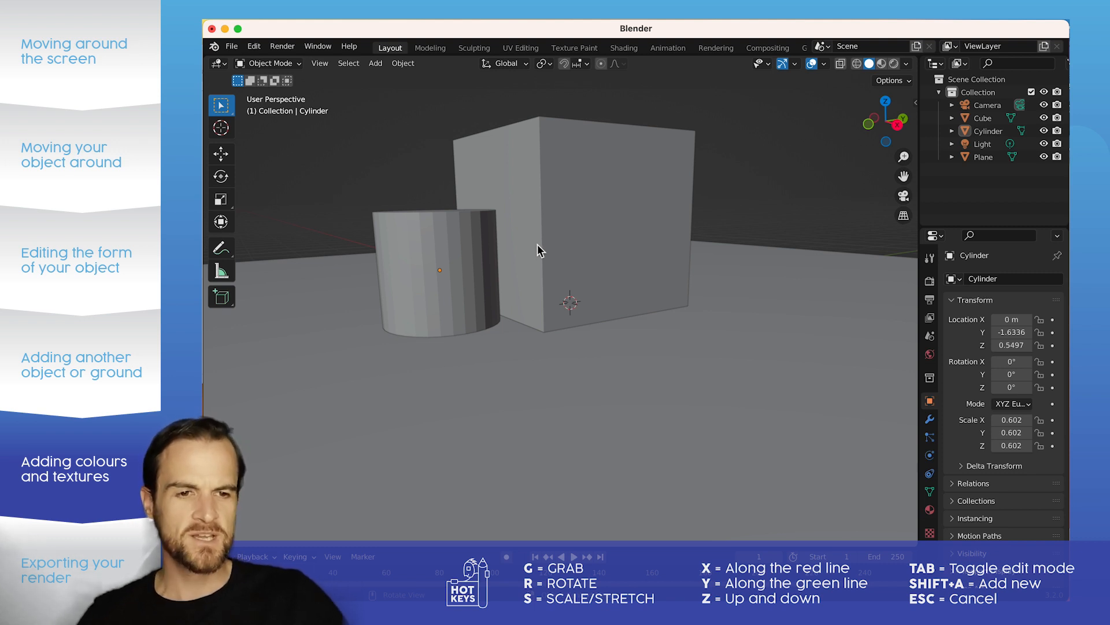
left_click(629, 232)
left_click(755, 163)
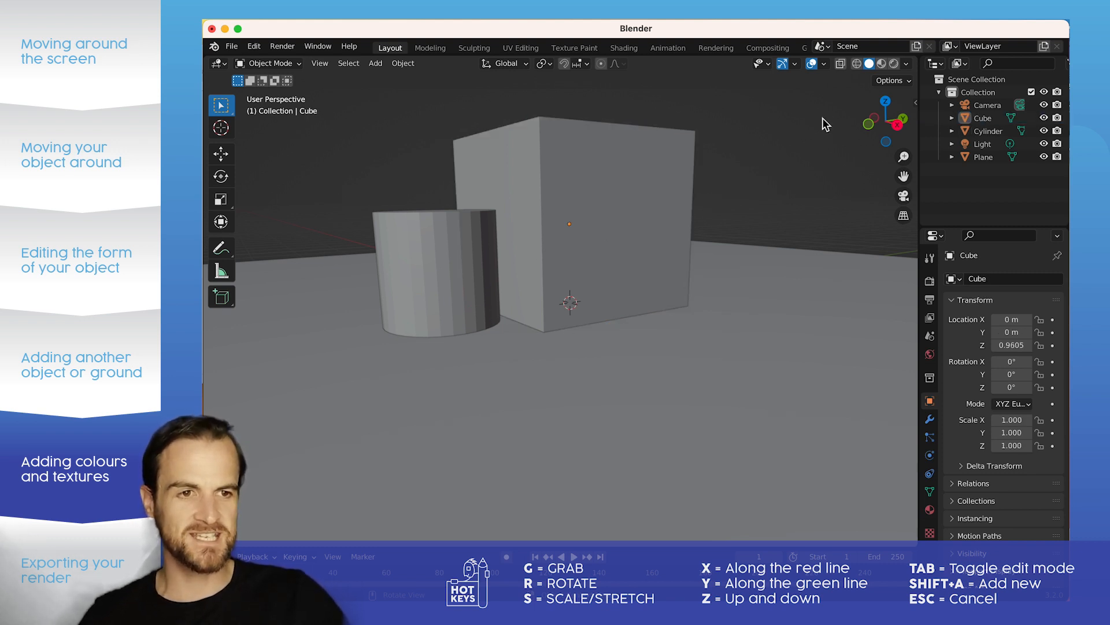
left_click(857, 64)
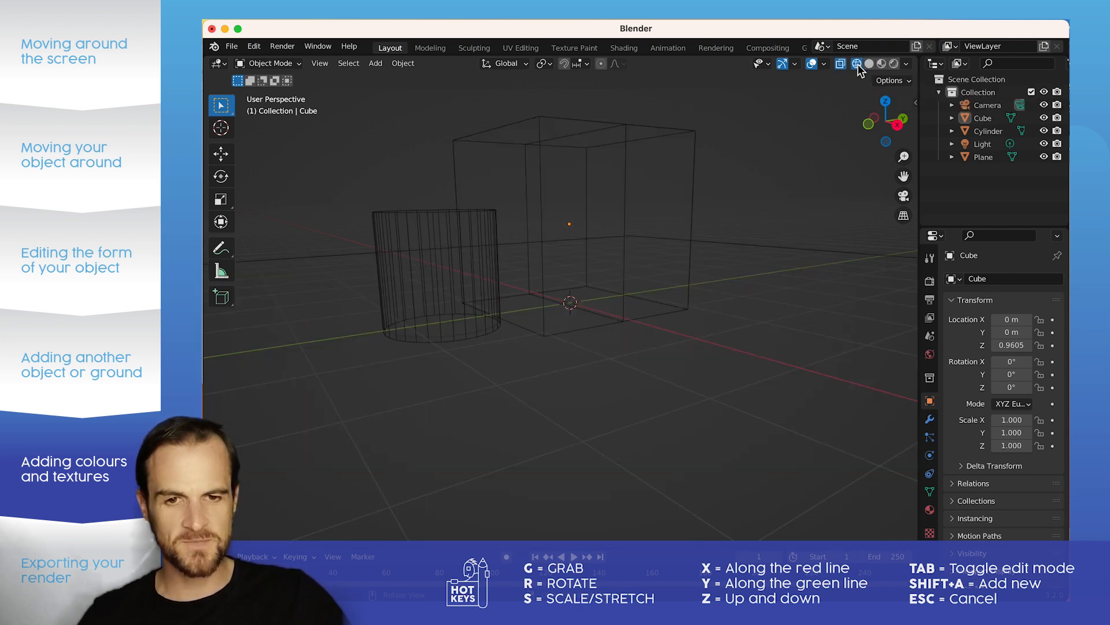
mouse_move(491, 263)
middle_mouse_down()
mouse_move(521, 275)
mouse_move(522, 261)
middle_mouse_up()
left_click(870, 64)
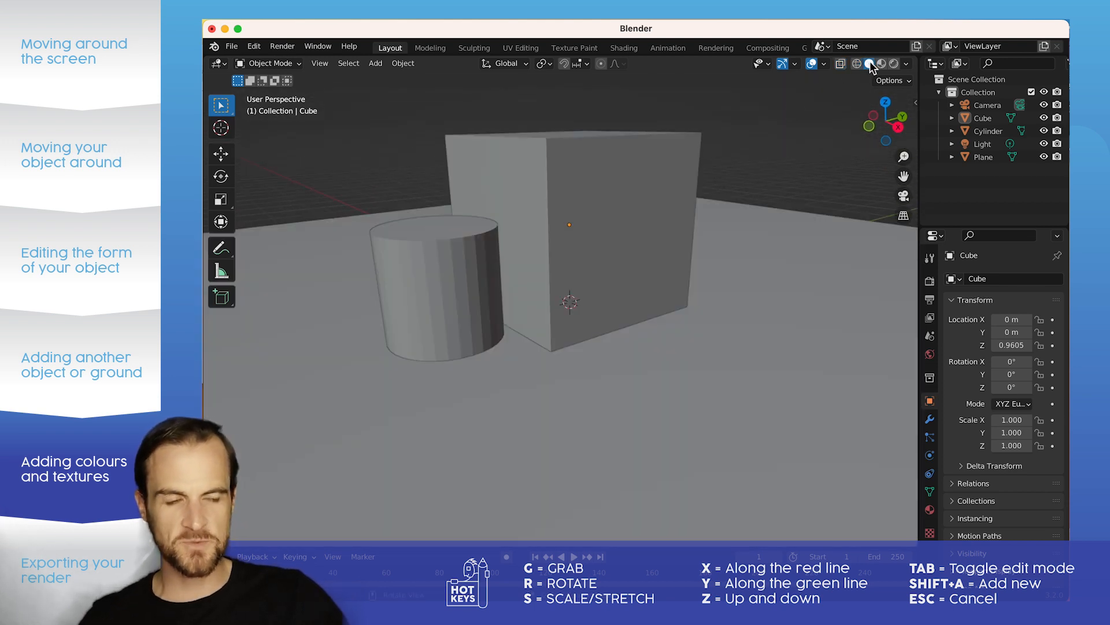
left_click(881, 64)
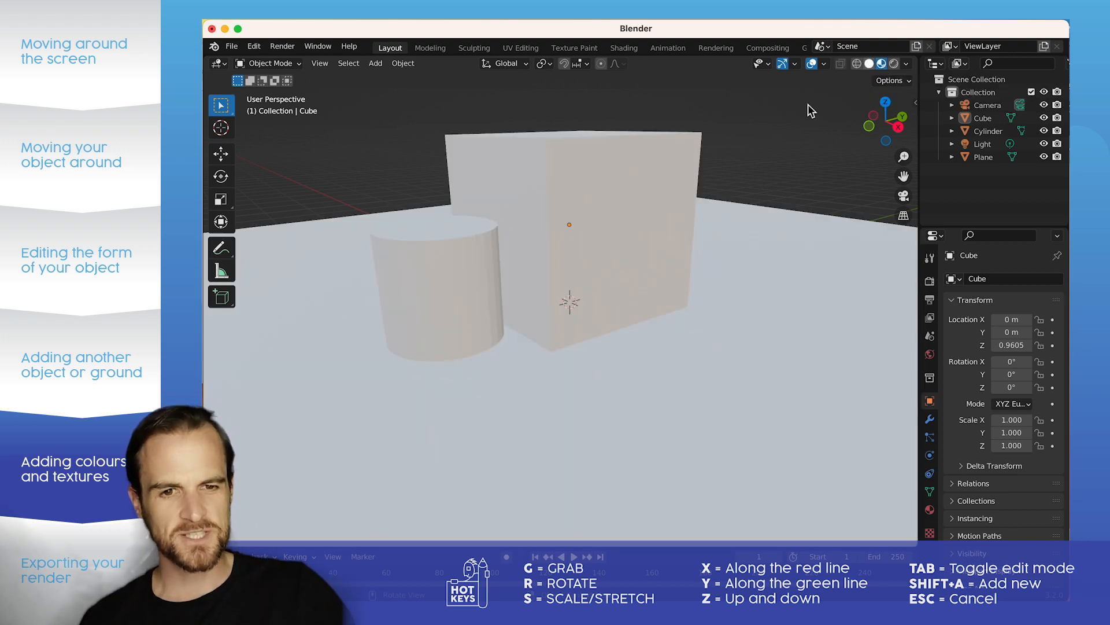
left_click(894, 65)
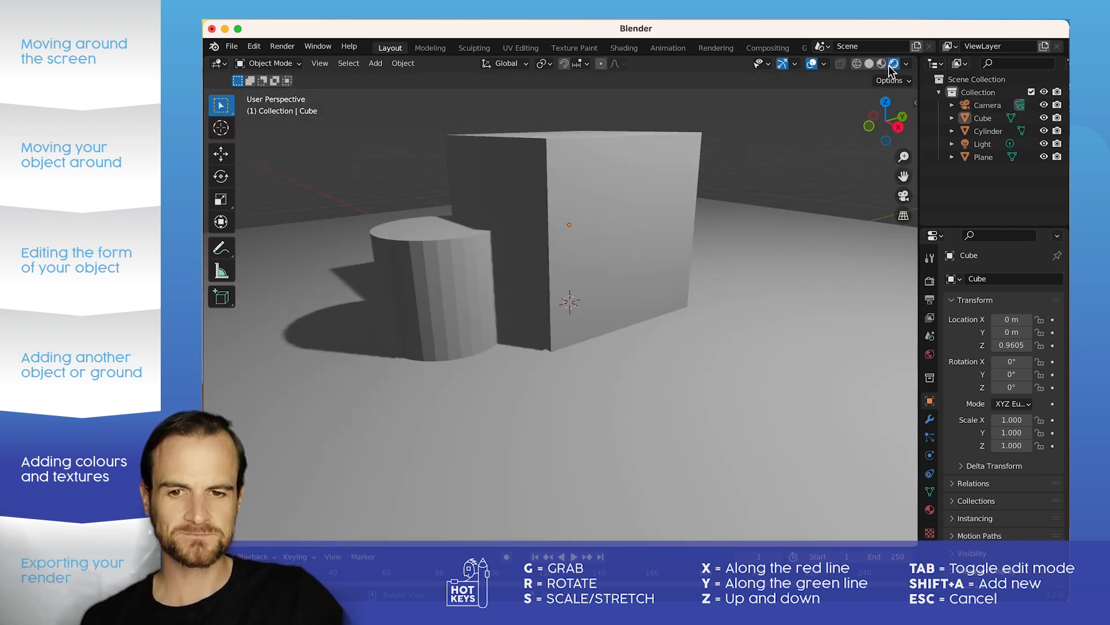
Step: Locate the light and the camera in the scene by selecting each, and view the scene through the camera
mouse_move(505, 253)
middle_mouse_down()
mouse_move(555, 263)
mouse_move(522, 247)
middle_mouse_up()
scroll(575, 234, "down", 5)
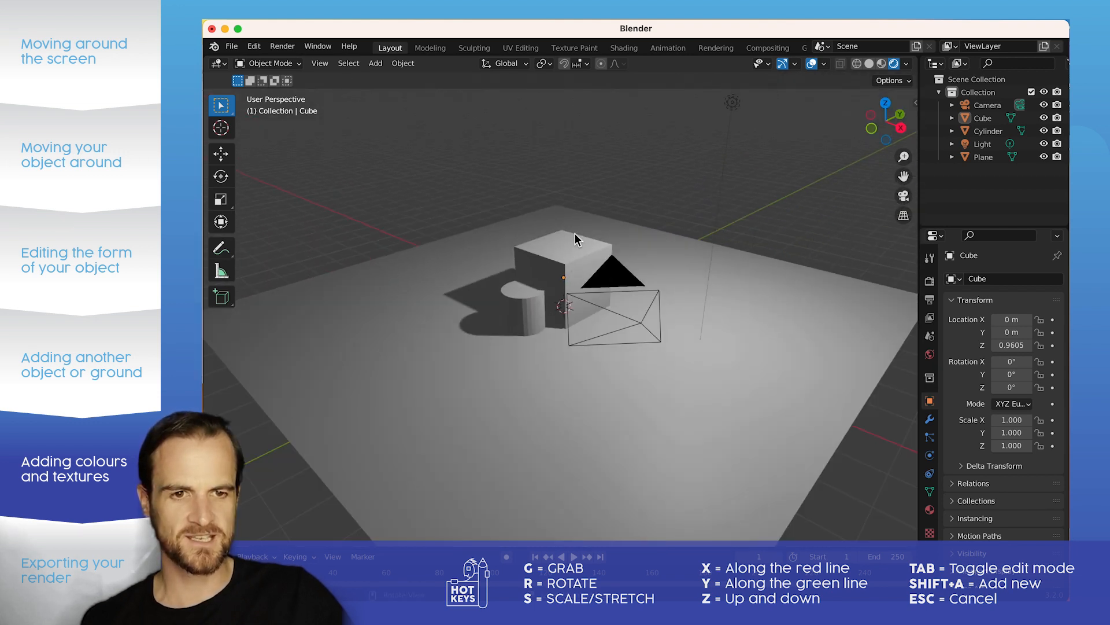
left_click(734, 103)
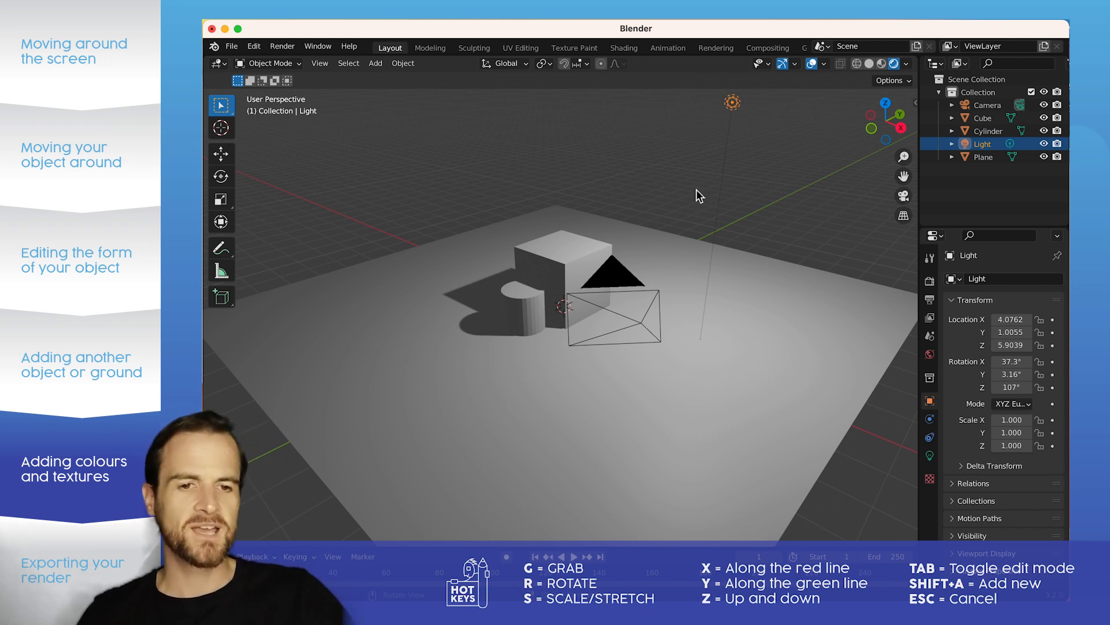
left_click(636, 325)
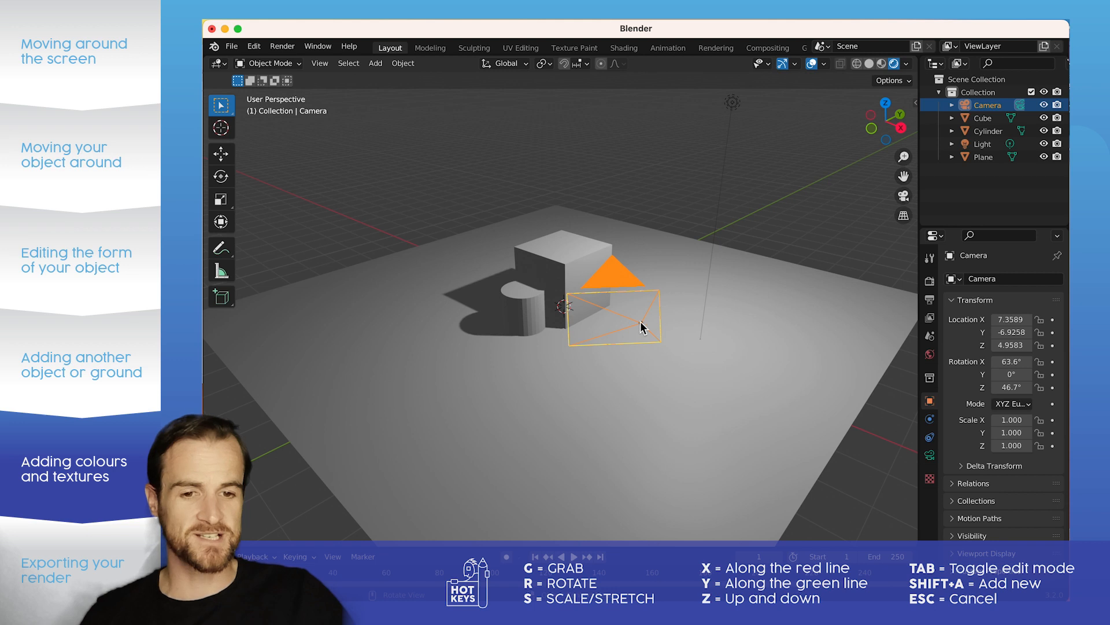
left_click(904, 196)
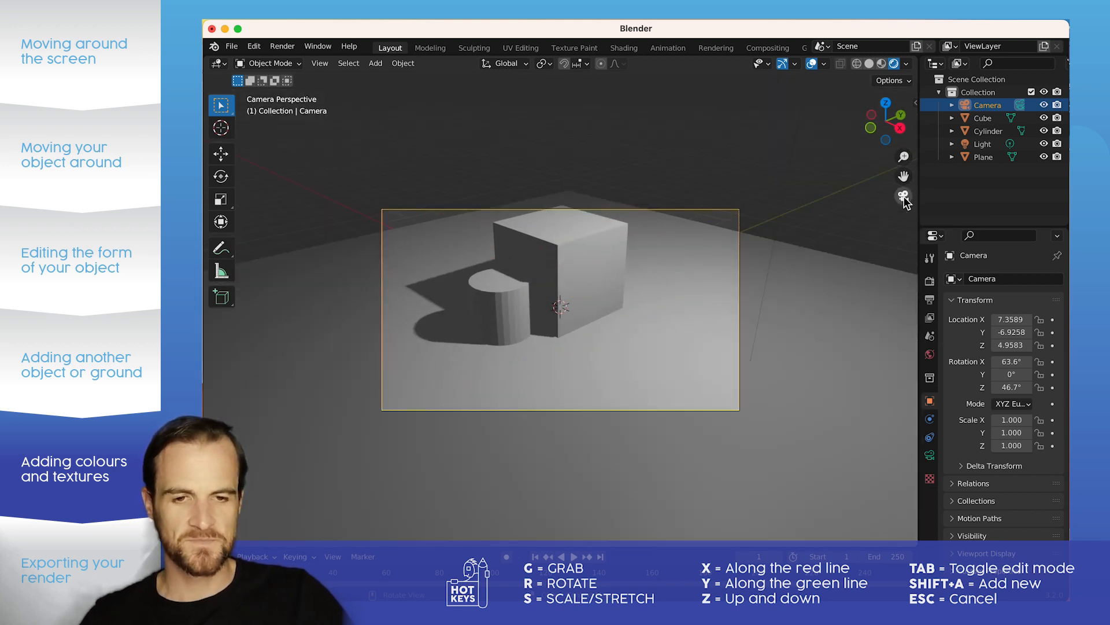
scroll(546, 242, "up", 3)
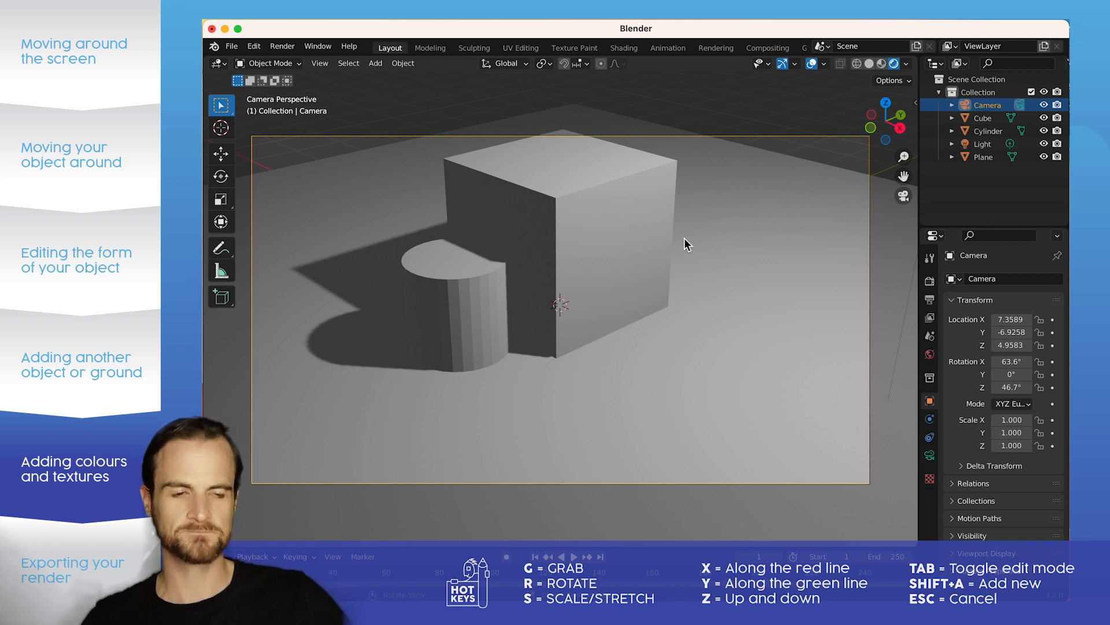
Step: Set the scene's render engine to Cycles
left_click(929, 284)
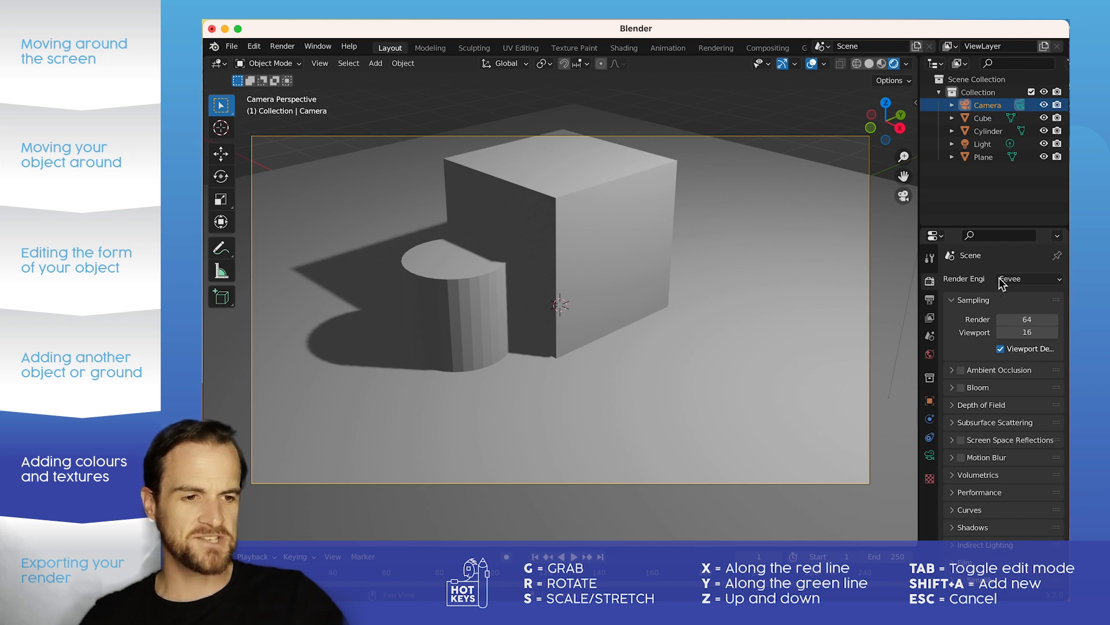
left_click(1020, 277)
left_click(1008, 321)
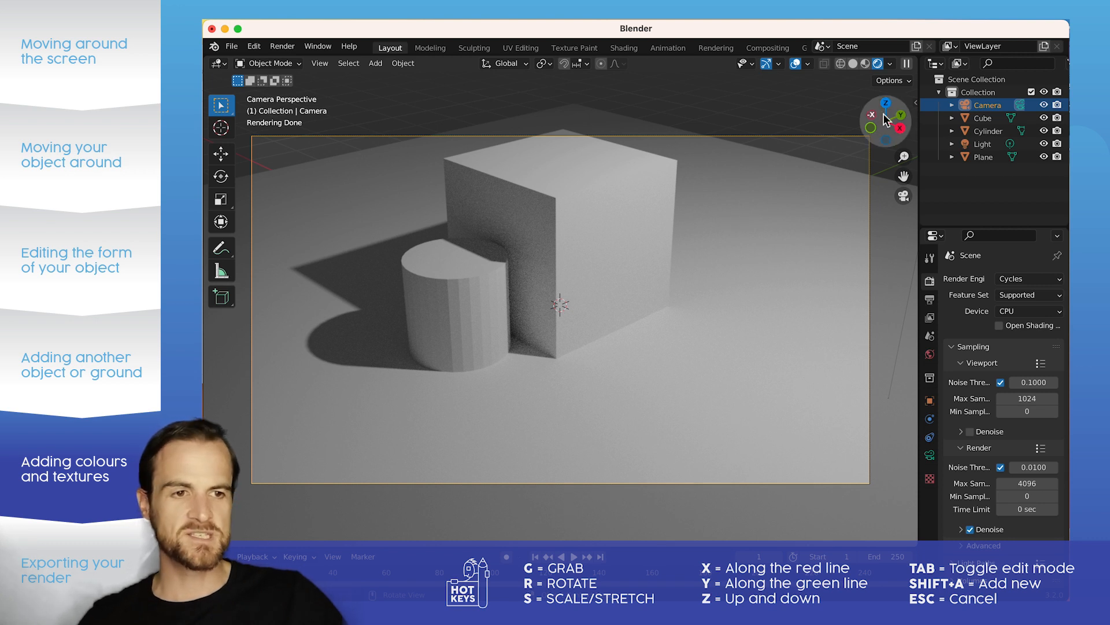
Step: Lock the camera to the view and orbit it down to a near ground-level shot of the cube and cylinder
left_click(918, 104)
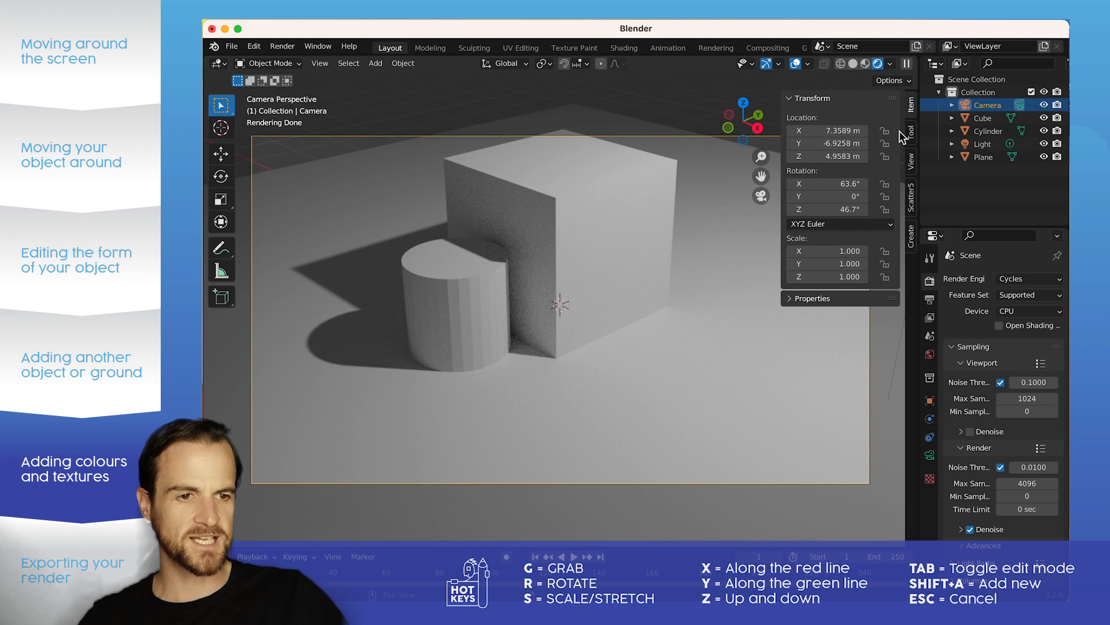
left_click(912, 159)
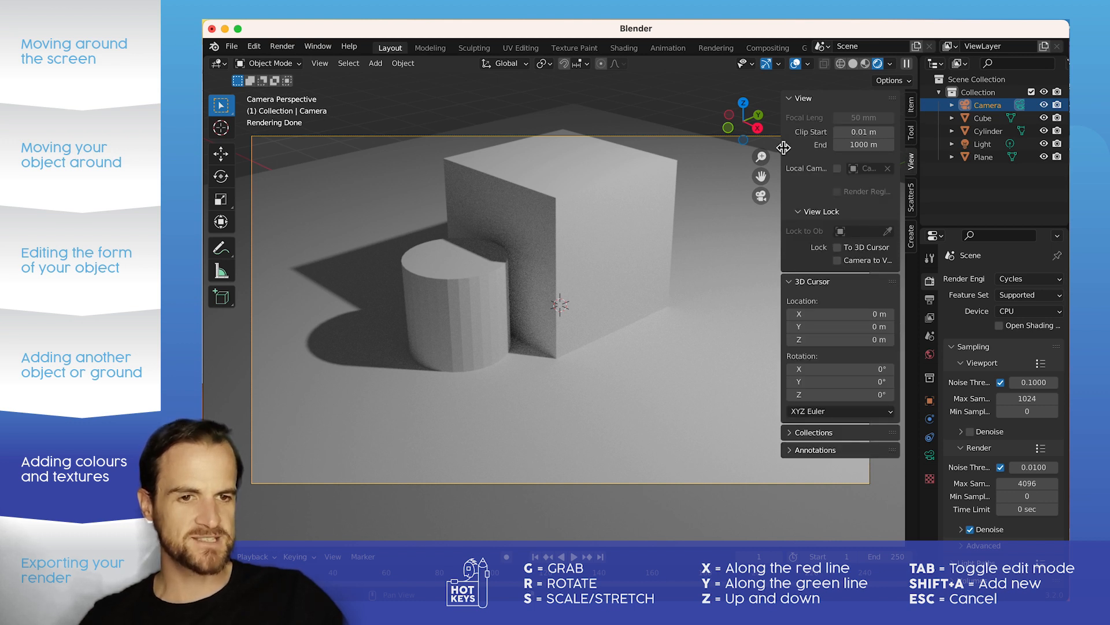
left_click_drag(782, 149, 989, 149)
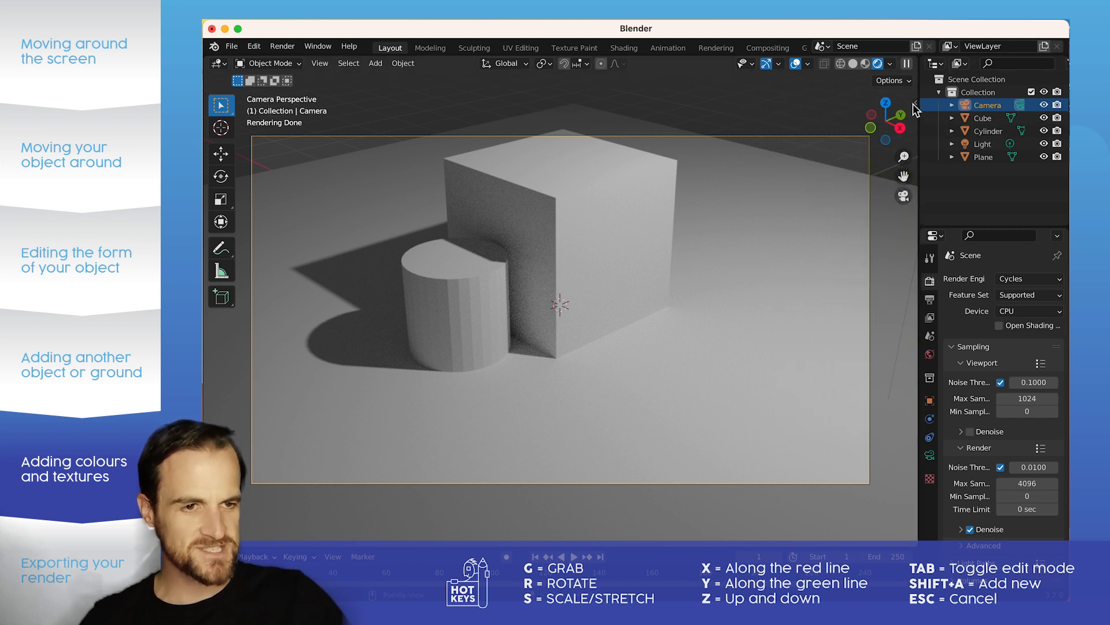
left_click(916, 108)
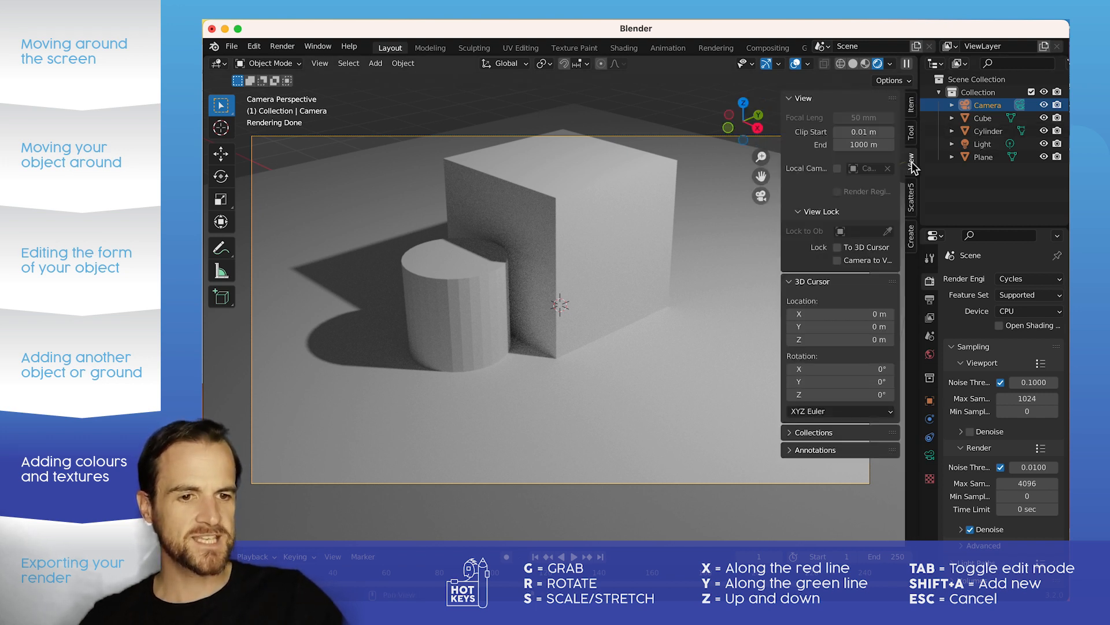
left_click(837, 261)
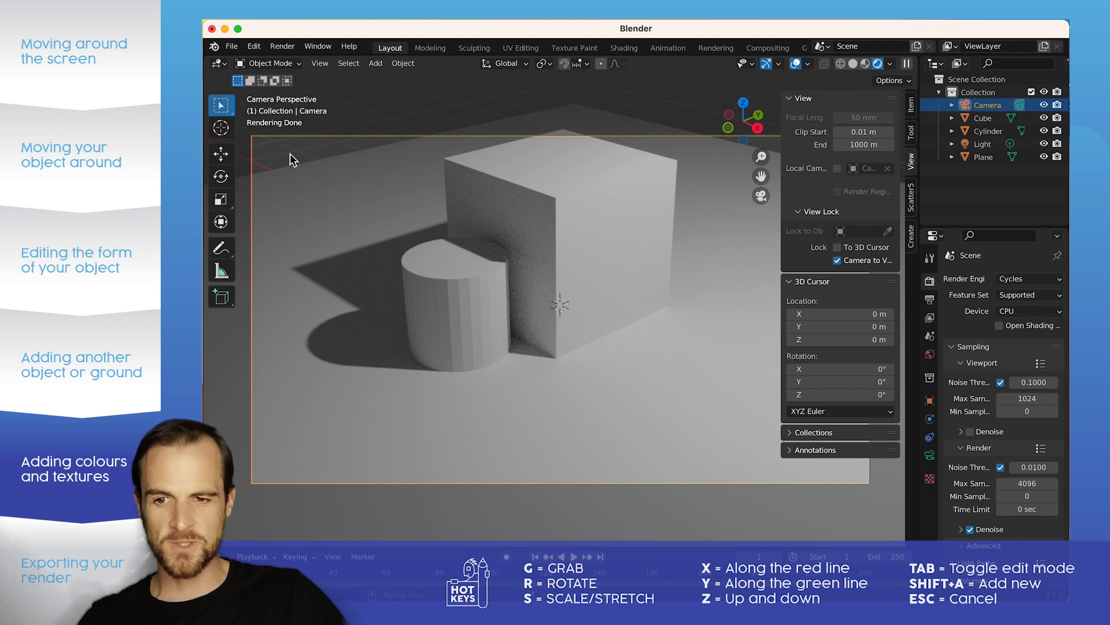
middle_click_drag(591, 213, 596, 265)
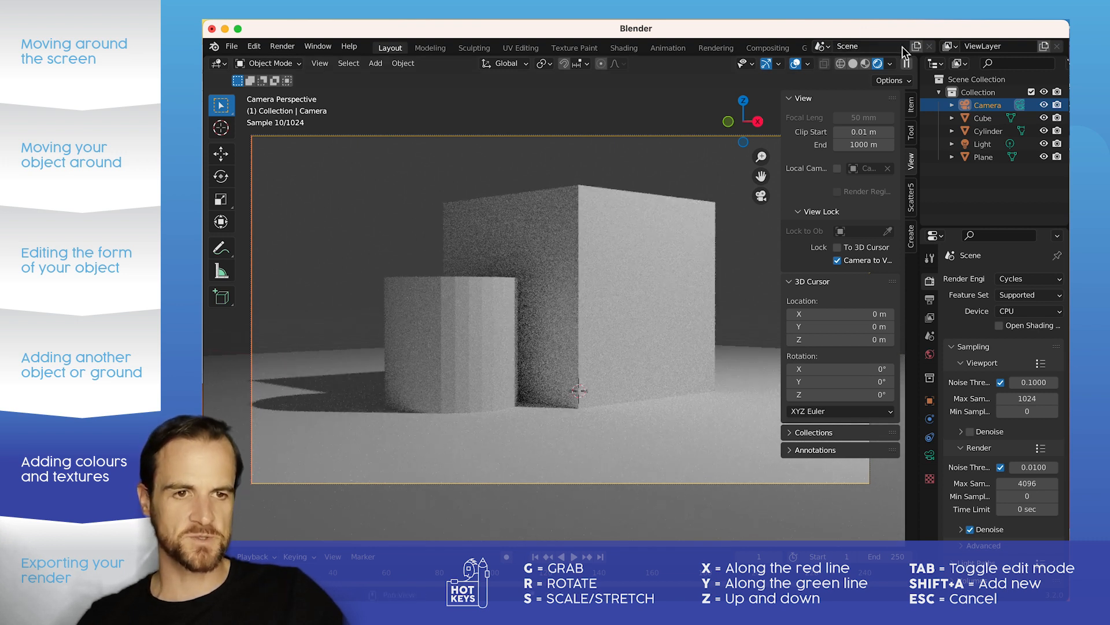
key("n")
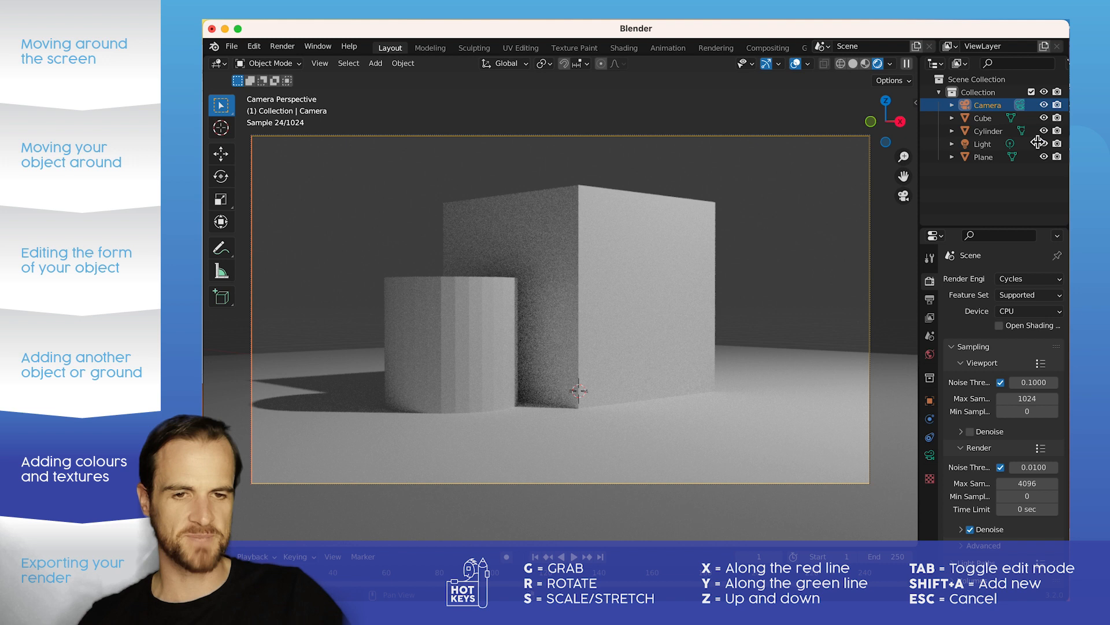
Step: Rename the cube's material as red and set its base color to red with hue 1.000, saturation 1.000 and value 0.800
left_click(589, 239)
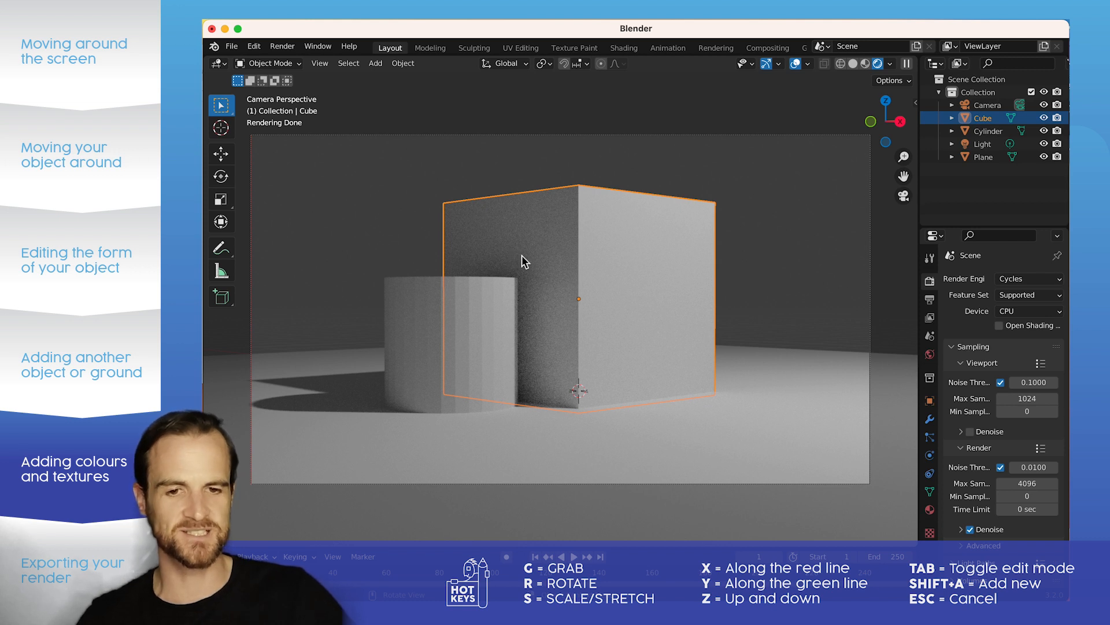
left_click(930, 510)
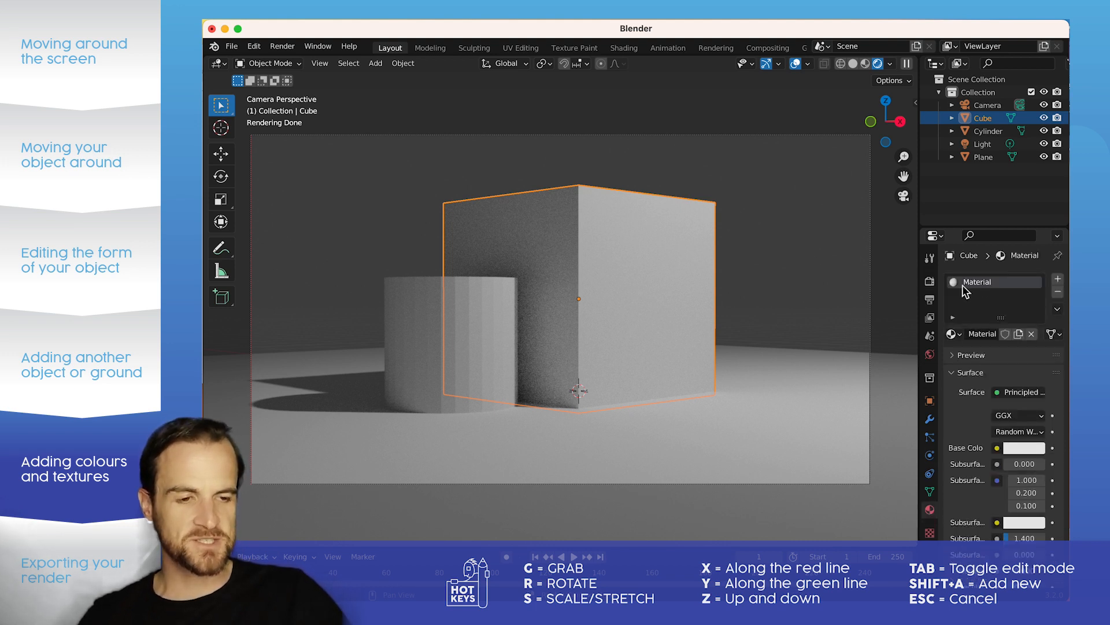
left_click(1015, 448)
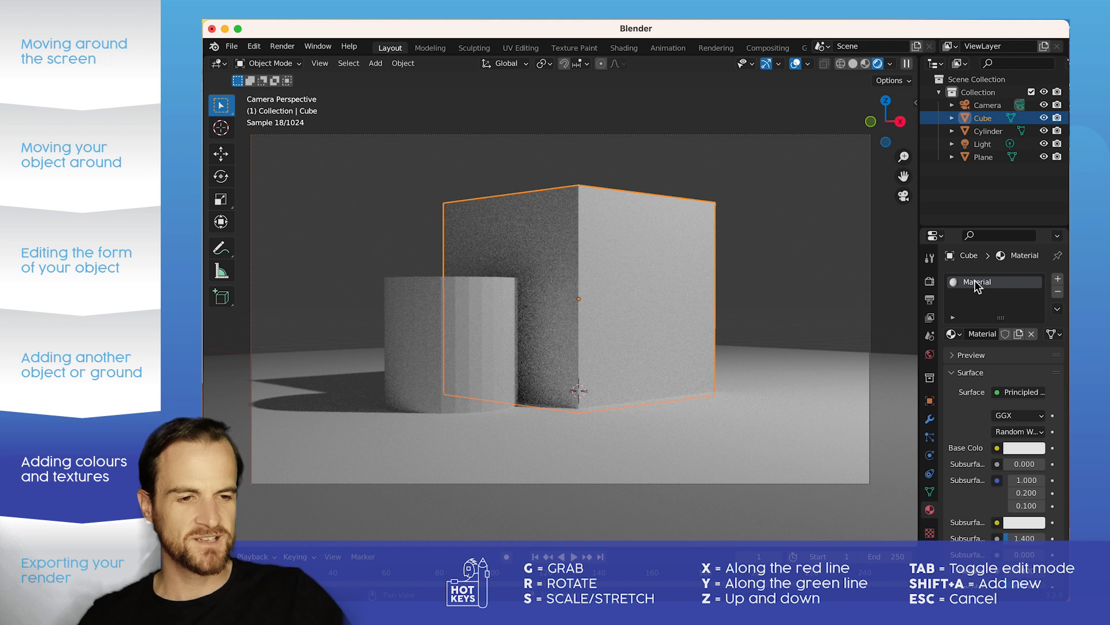
double_click(977, 284)
type("wh")
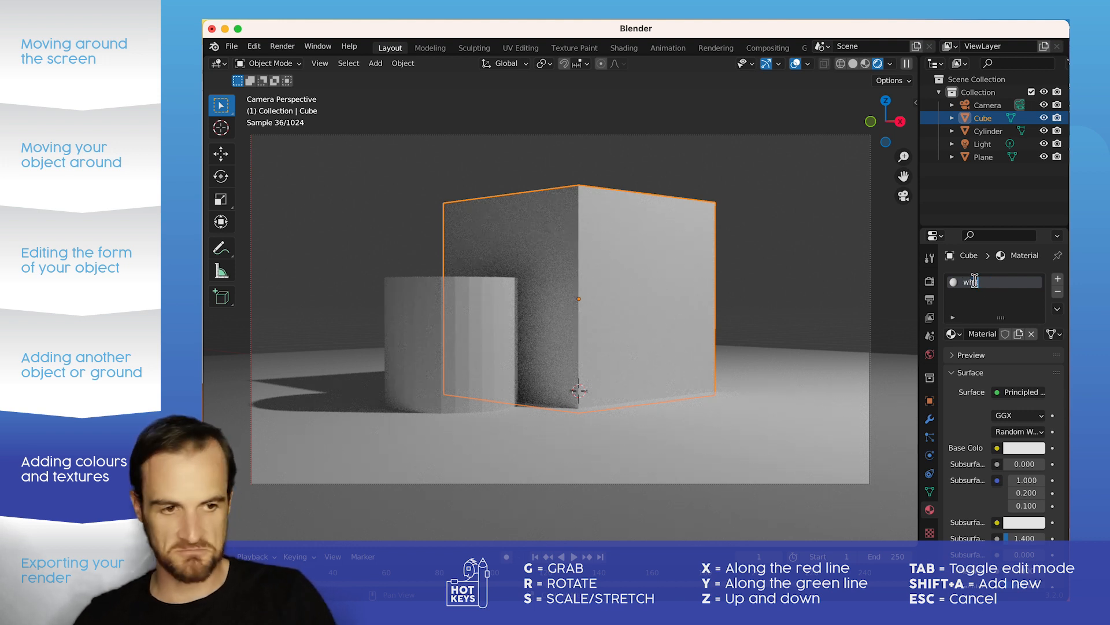
key("BackSpace")
key("BackSpace")
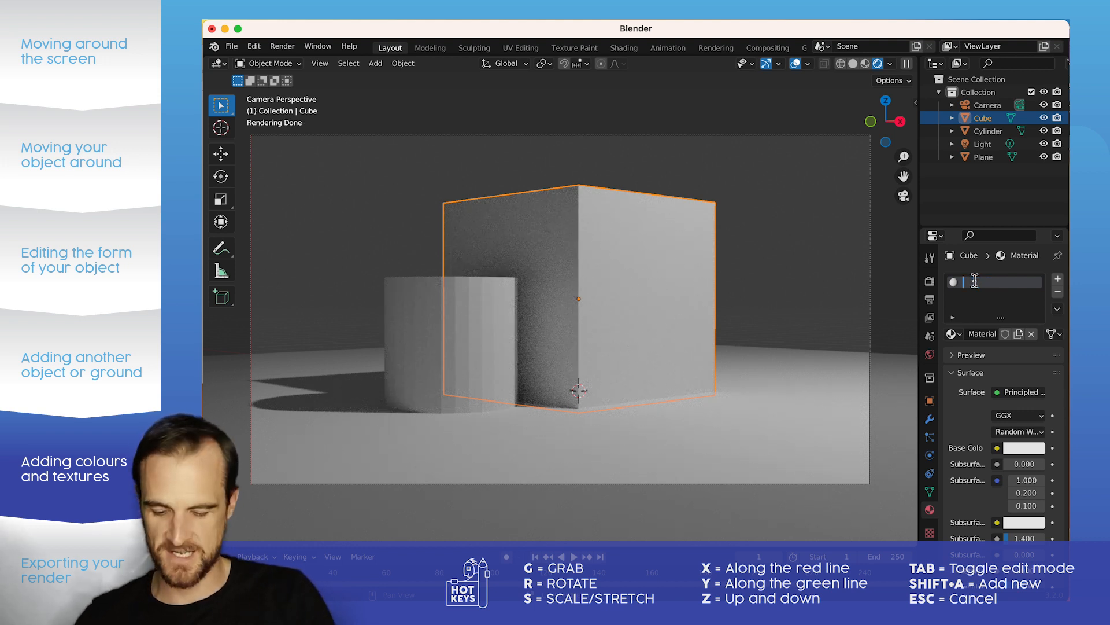
type("red")
key("Return")
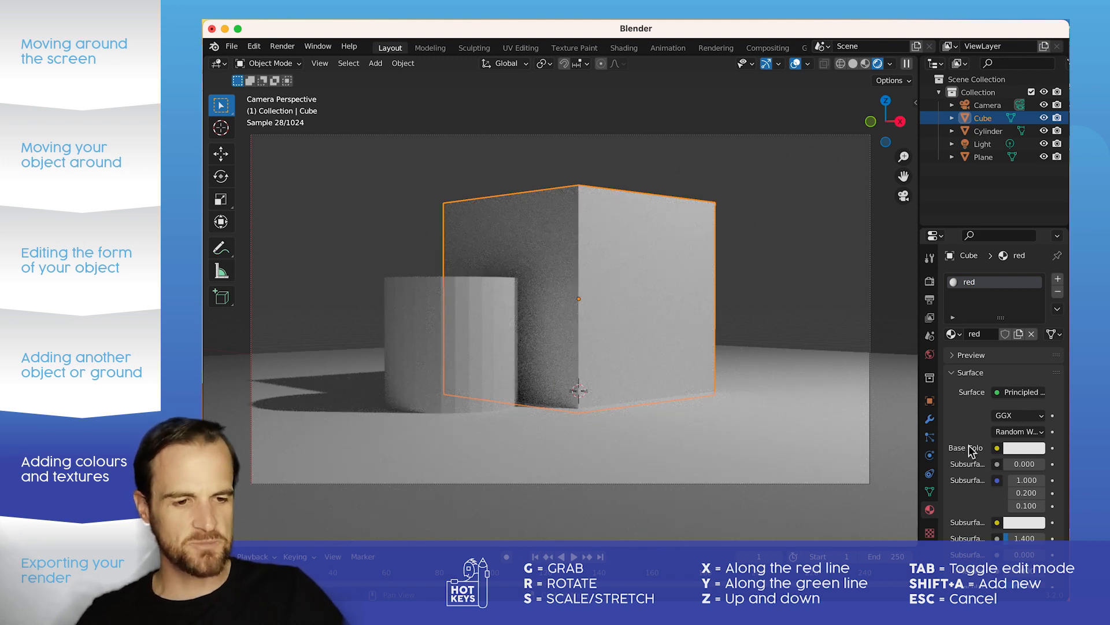
left_click(1022, 448)
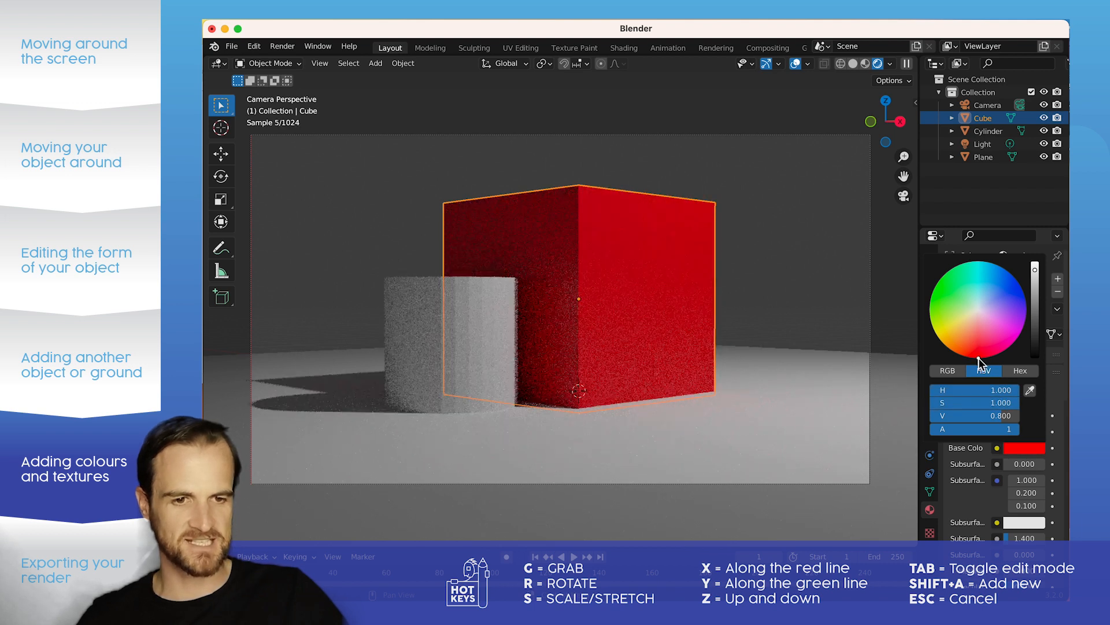
left_click(800, 266)
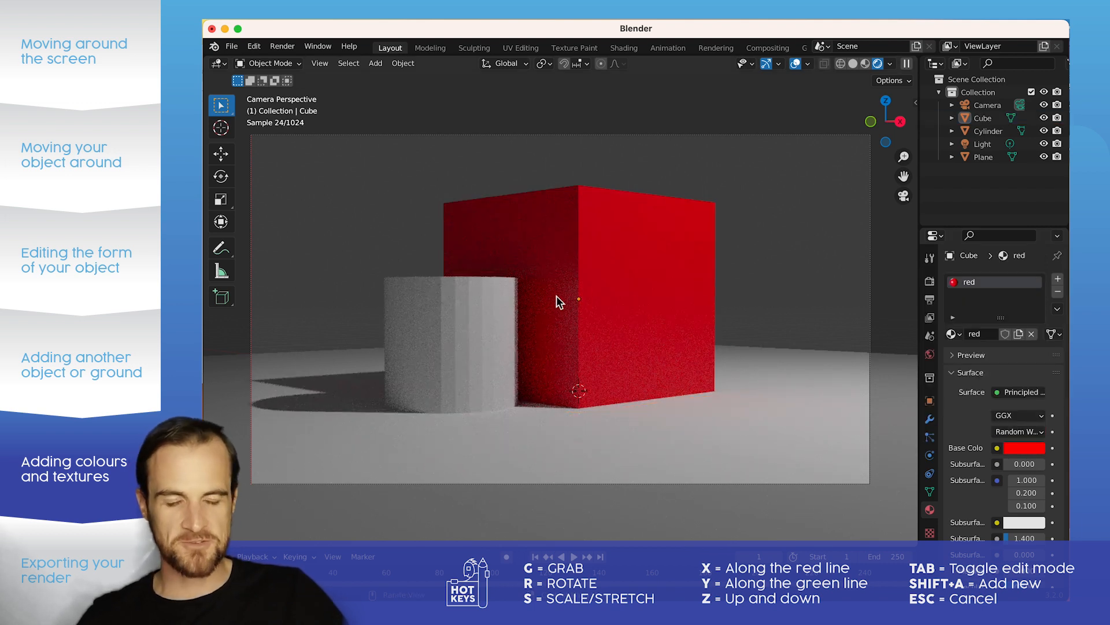
Step: Give the cylinder a new material named yellow and set its base color to an orange-yellow
left_click(504, 307)
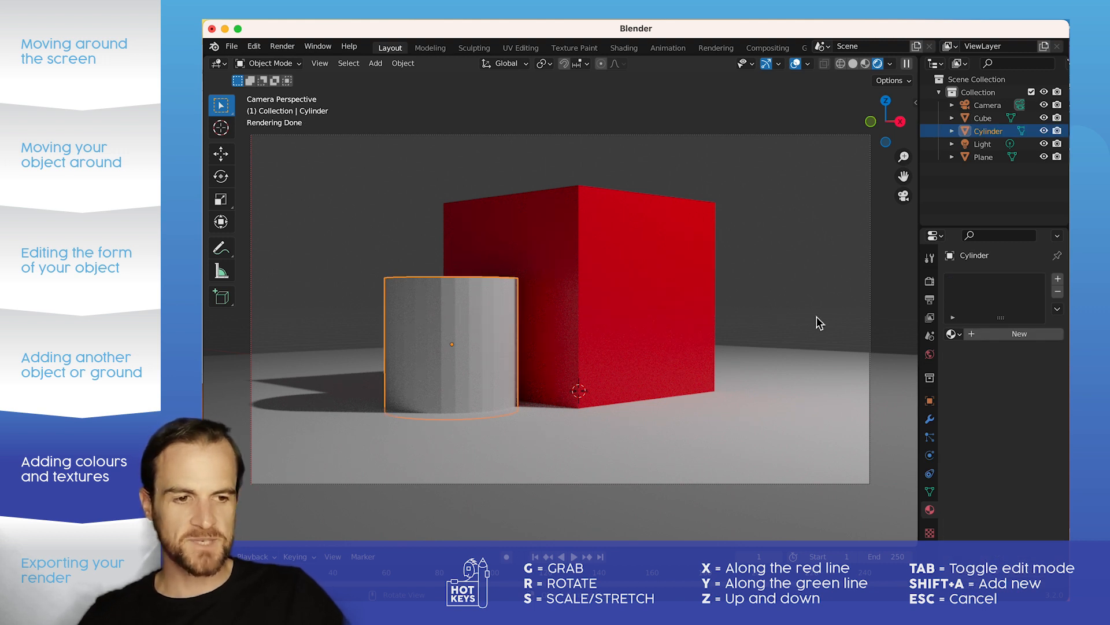
left_click(1019, 334)
double_click(988, 283)
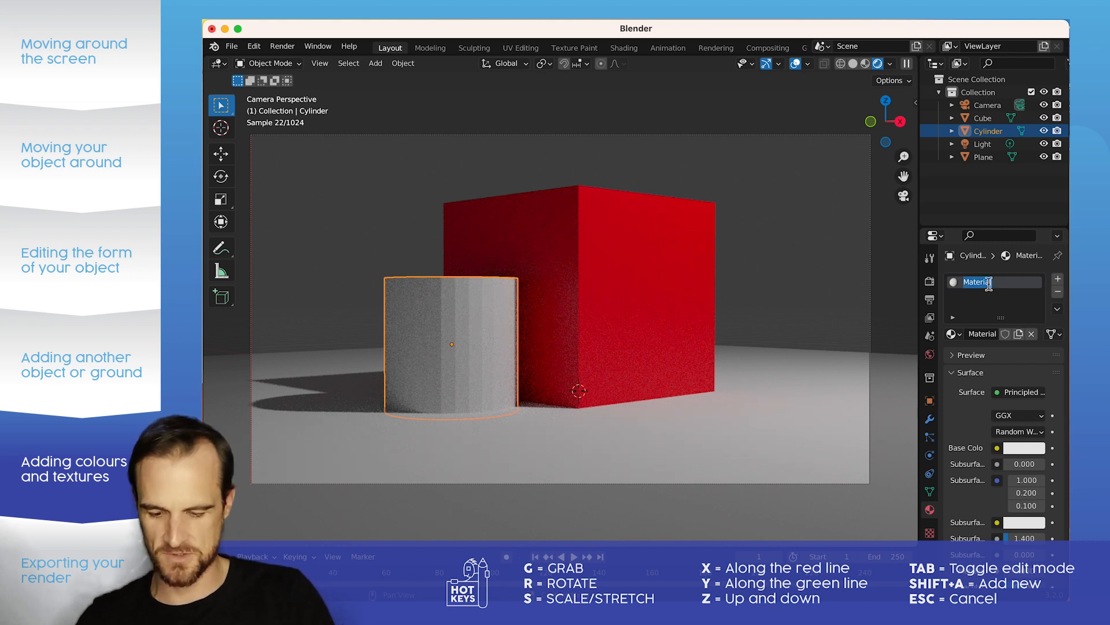
type("yellow")
key("Return")
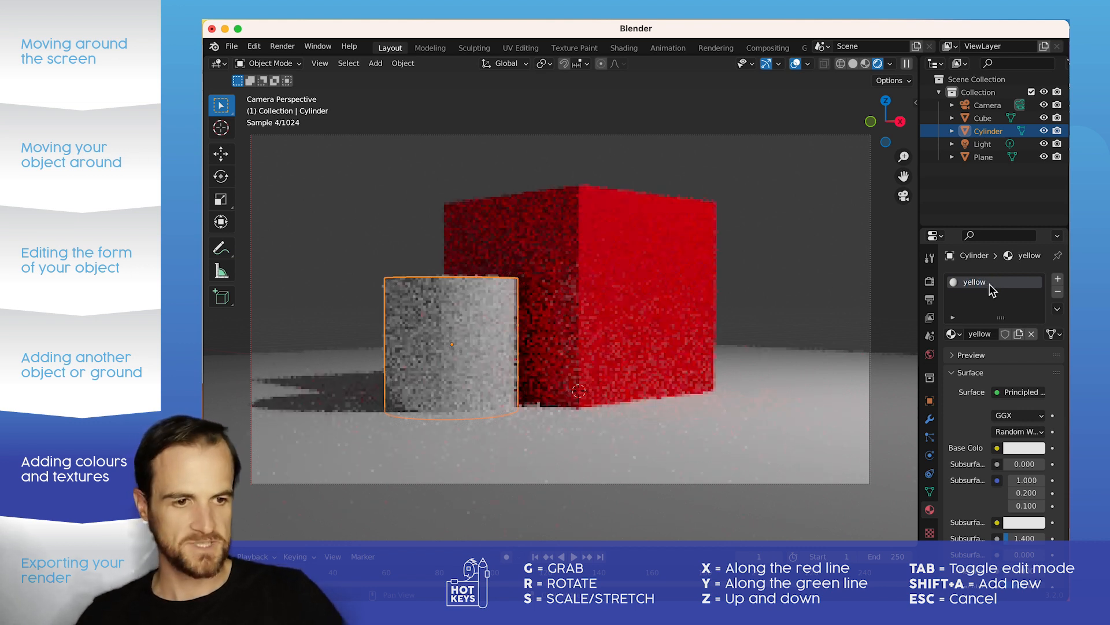
left_click(1016, 448)
left_click(966, 322)
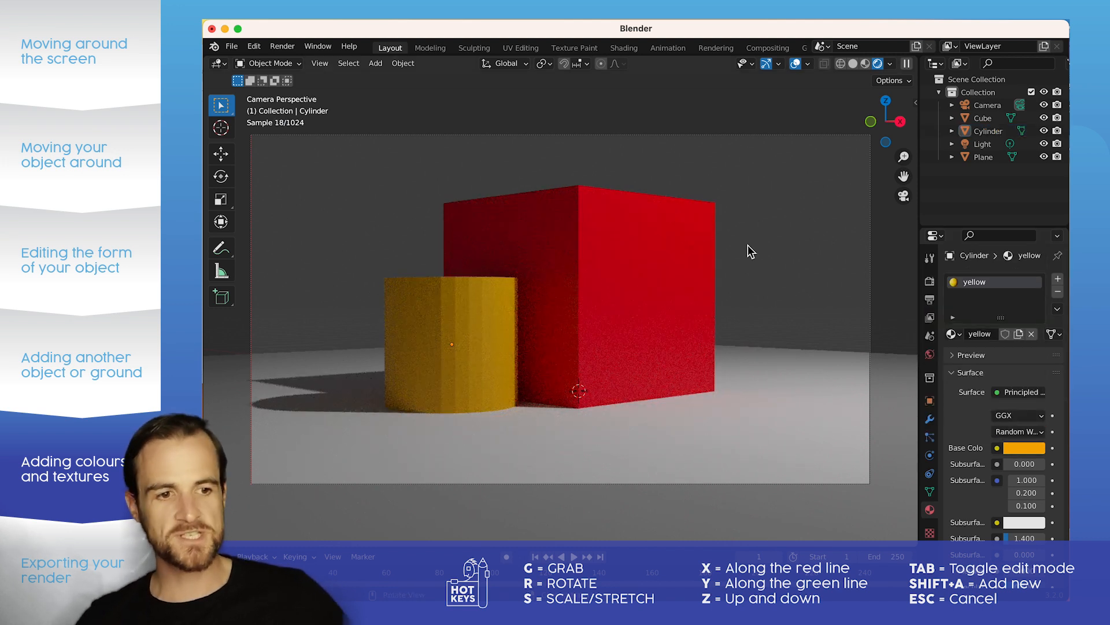
Step: Give the ground plane a new material named reflective
left_click(648, 266)
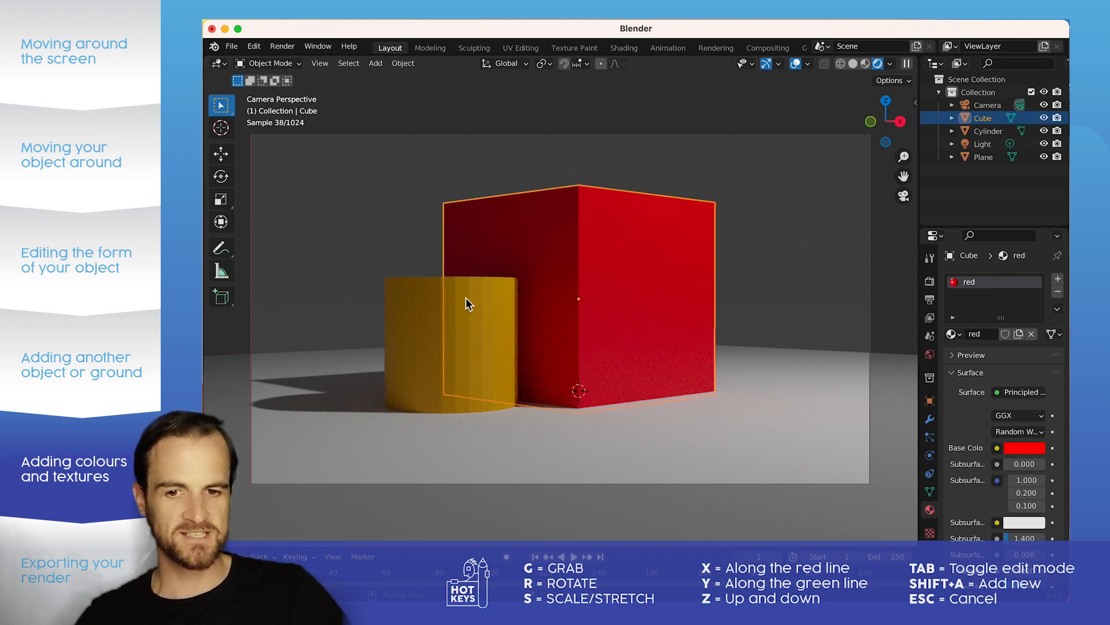
left_click(438, 307)
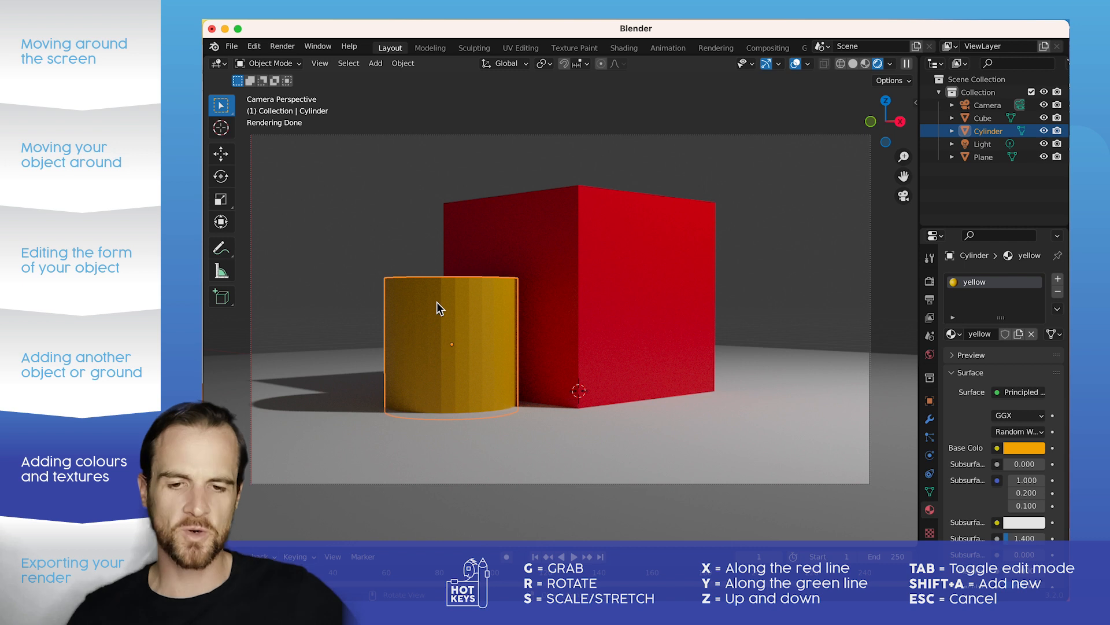
left_click(755, 380)
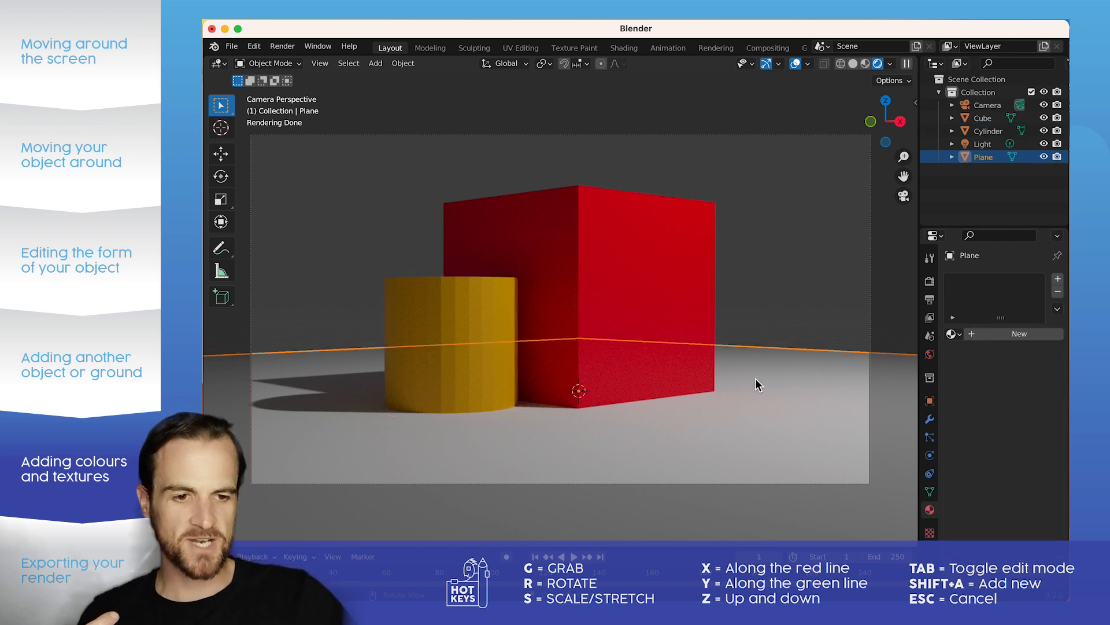
left_click(1019, 335)
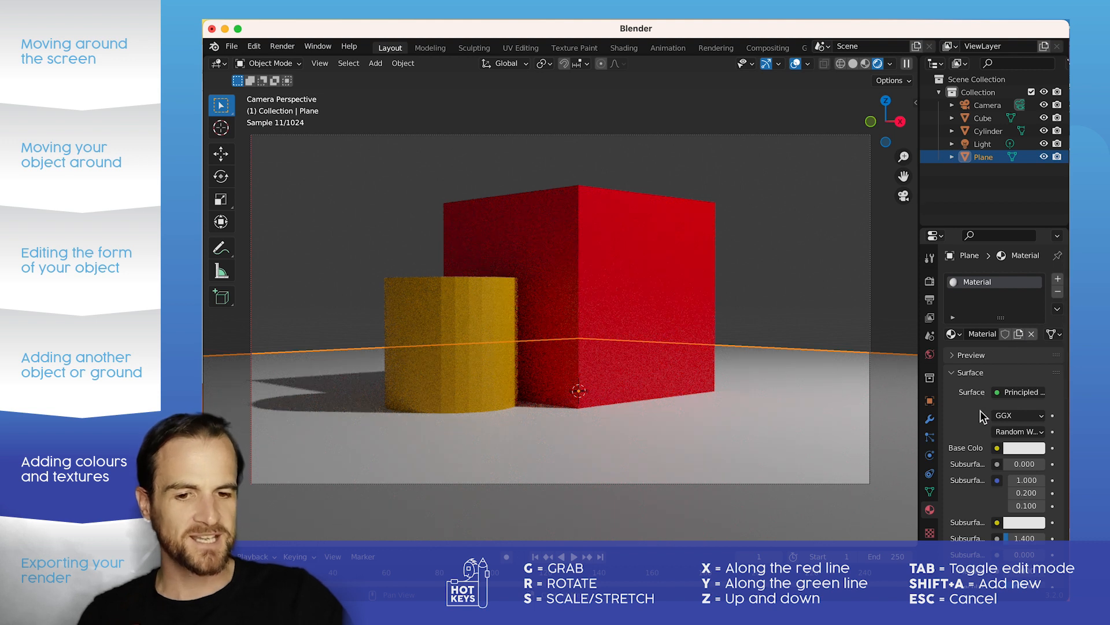
scroll(983, 424, "down", 3)
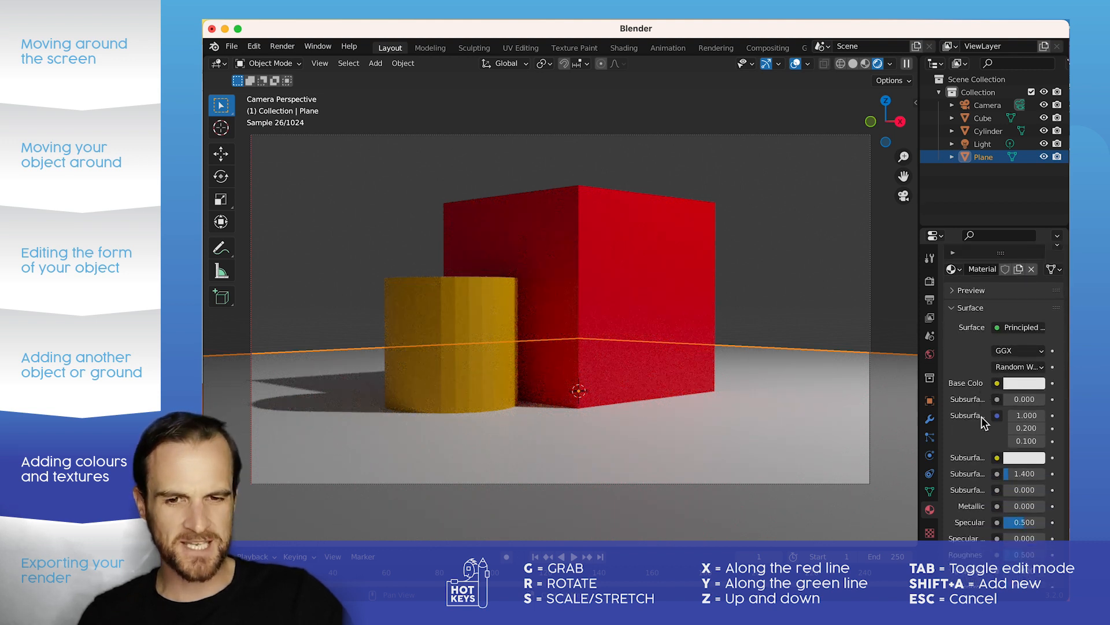
scroll(983, 422, "down", 1)
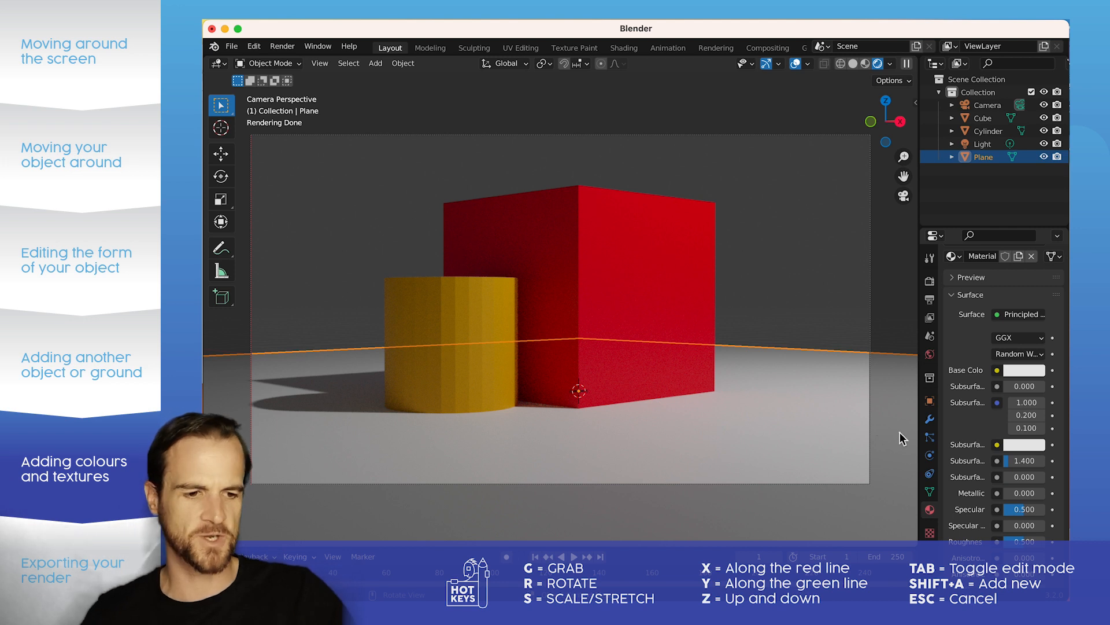
scroll(983, 359, "up", 3)
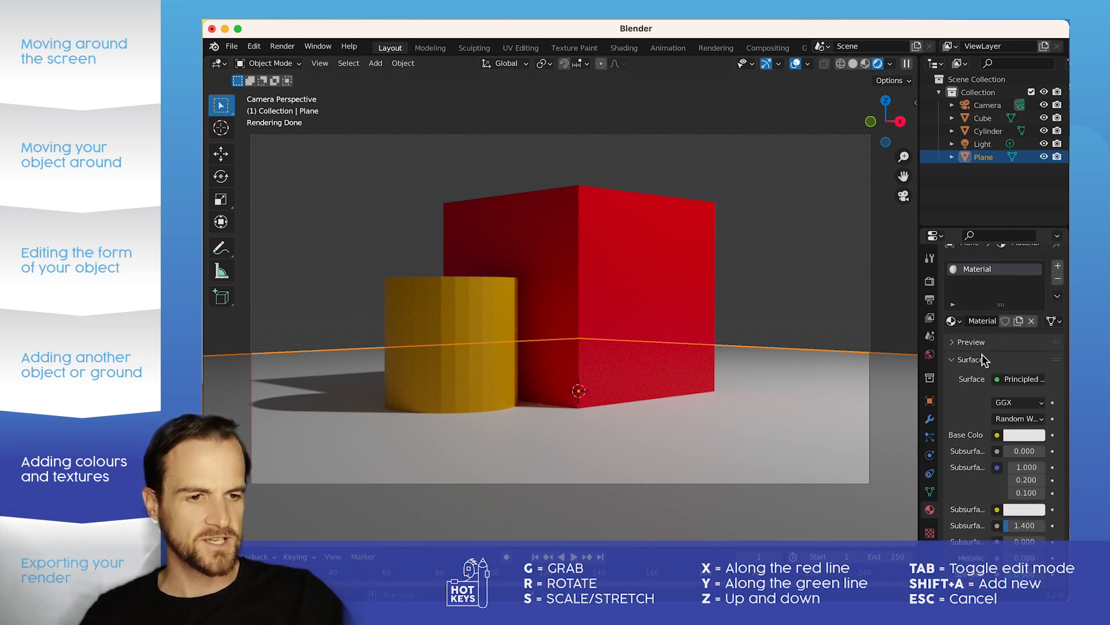
double_click(980, 270)
type("reflective")
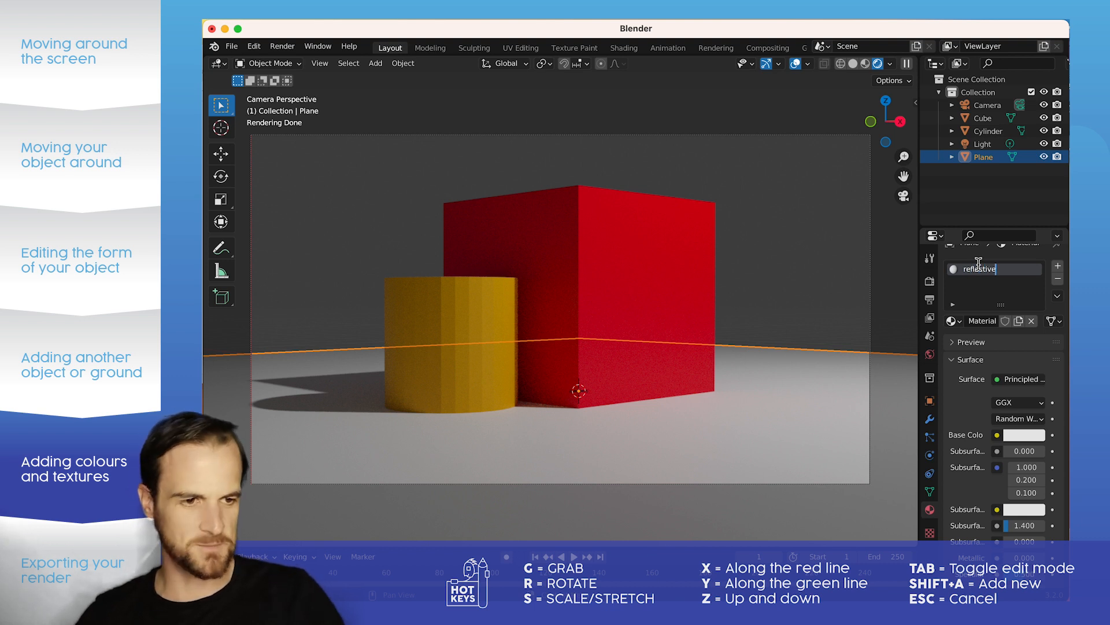
key("Return")
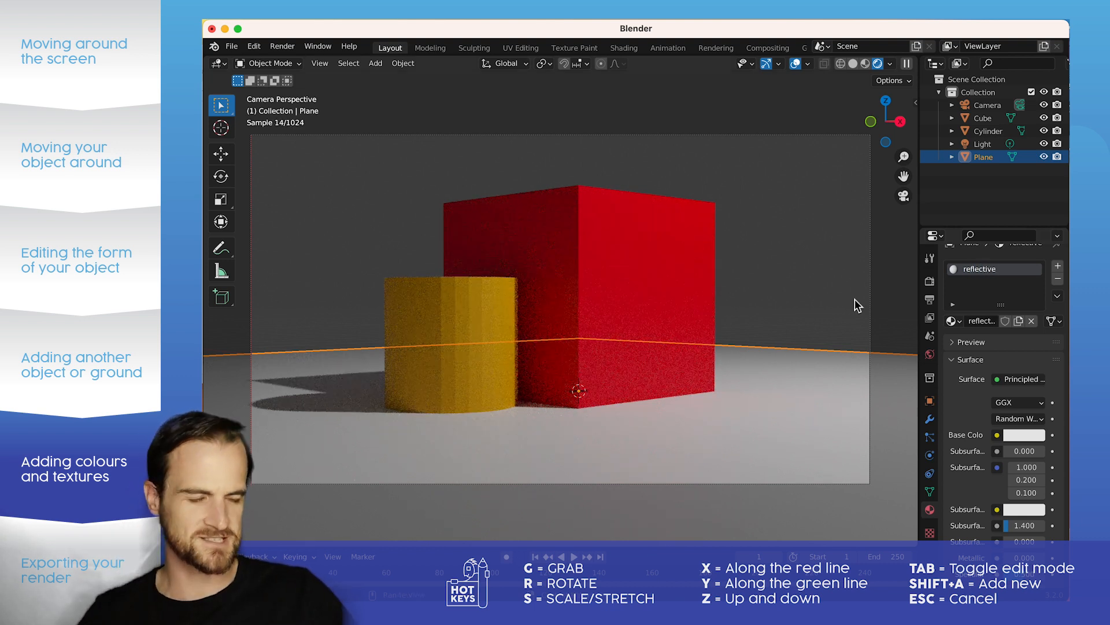
Step: Set the ground plane's reflective material to metallic 1.000 and roughness 0.363
scroll(960, 408, "down", 5)
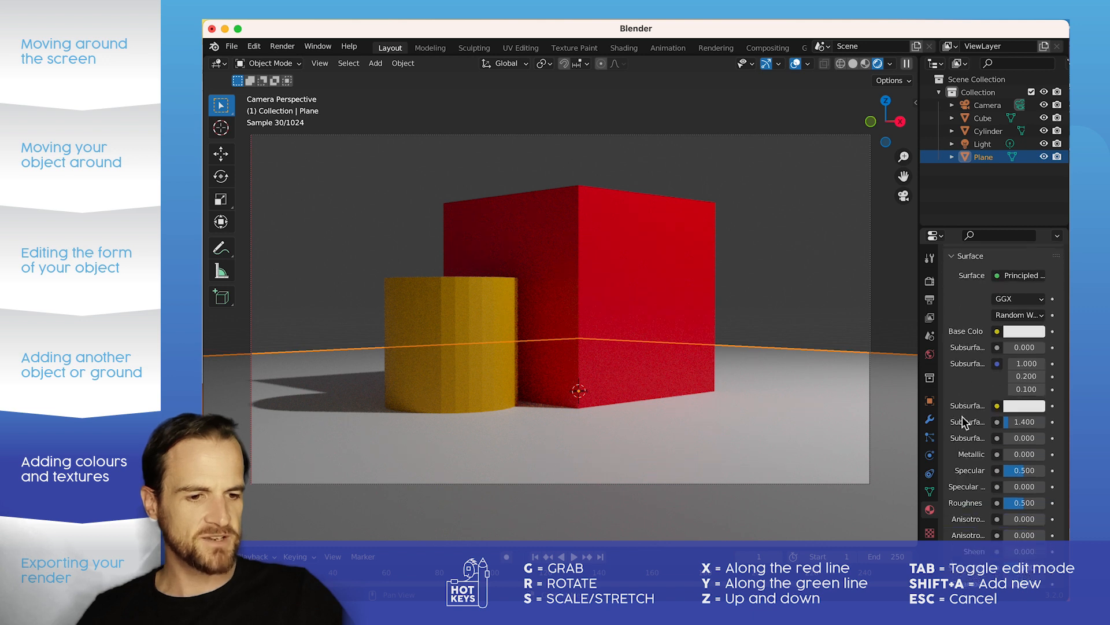
left_click_drag(1010, 441, 1052, 442)
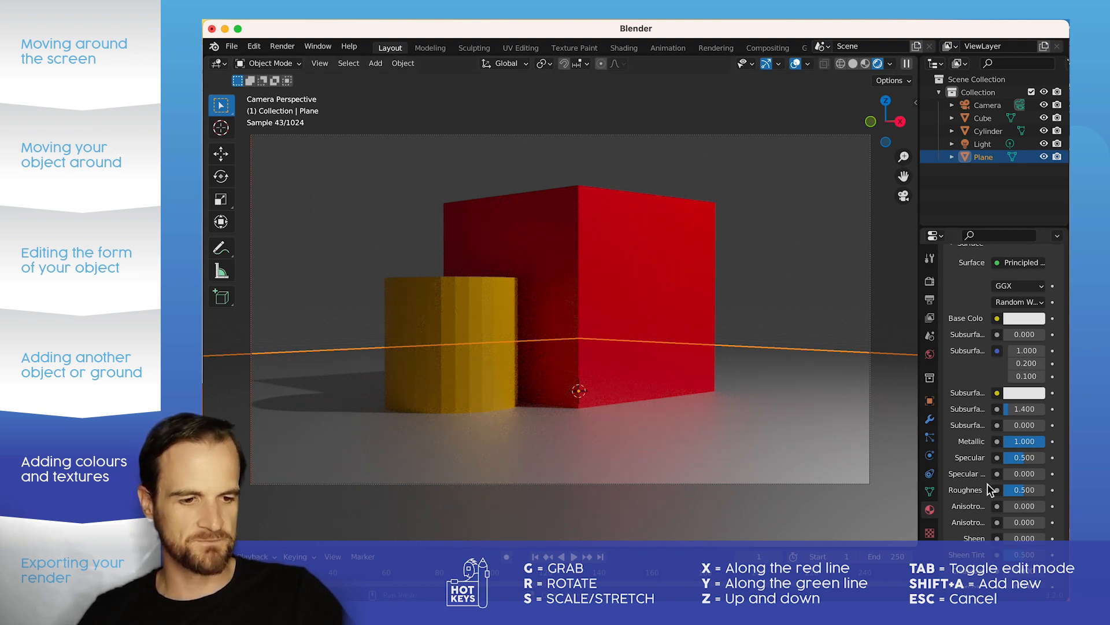
mouse_move(1022, 491)
left_mouse_down()
mouse_move(1003, 492)
mouse_move(1018, 492)
left_mouse_up()
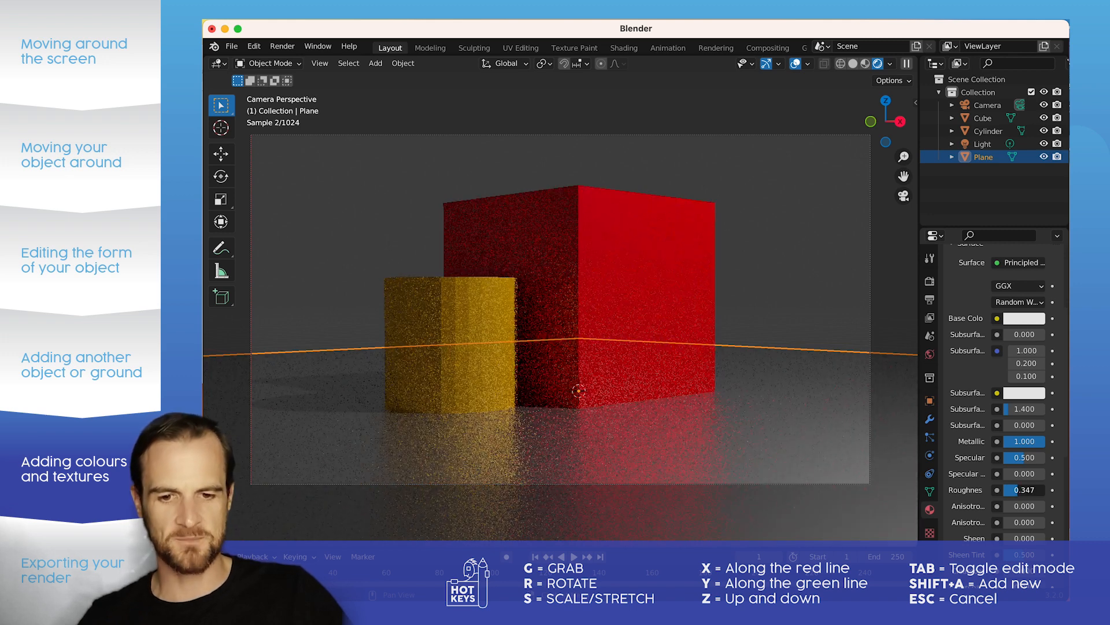
left_click_drag(1018, 491, 1019, 491)
left_click(738, 222)
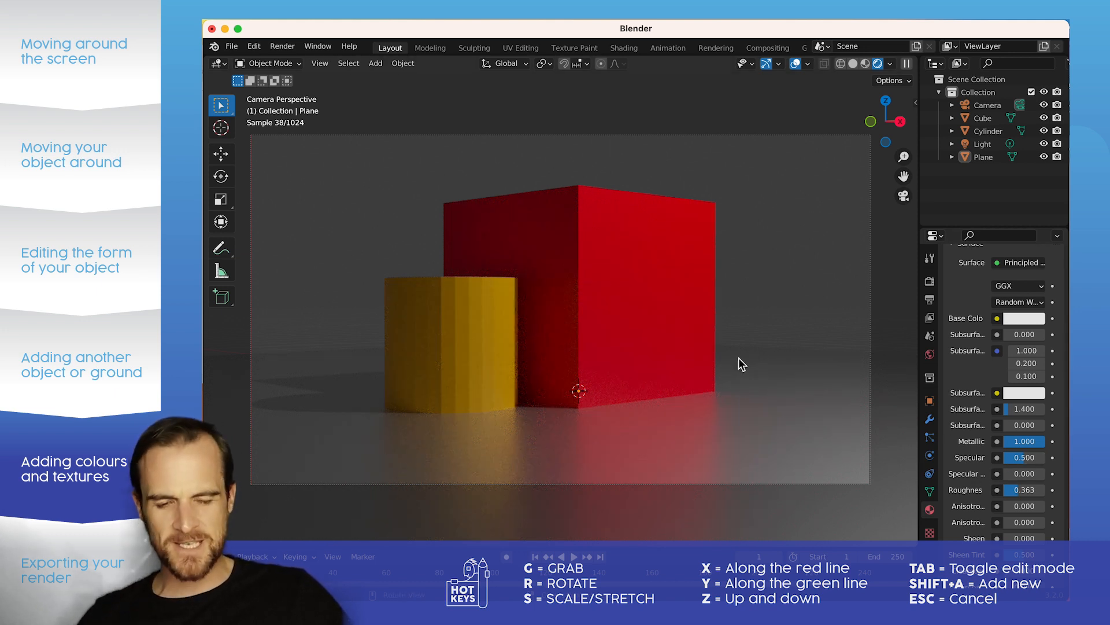
left_click(665, 460)
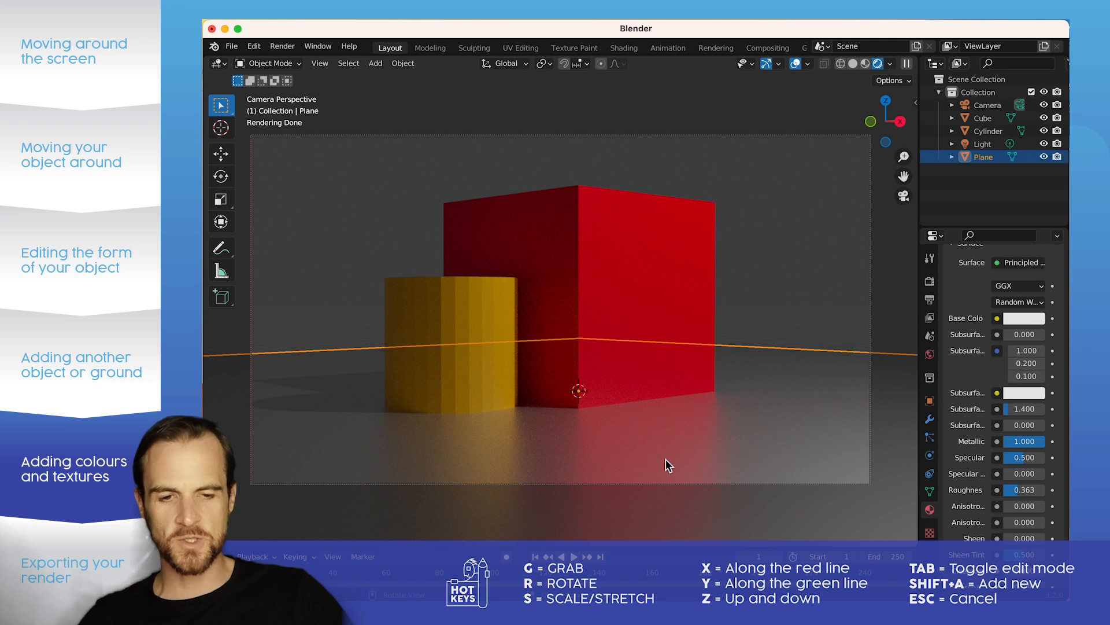
left_click(747, 303)
Step: Select alternate vertical side faces around the camera-facing side of the cylinder in Edit Mode
left_click(683, 296)
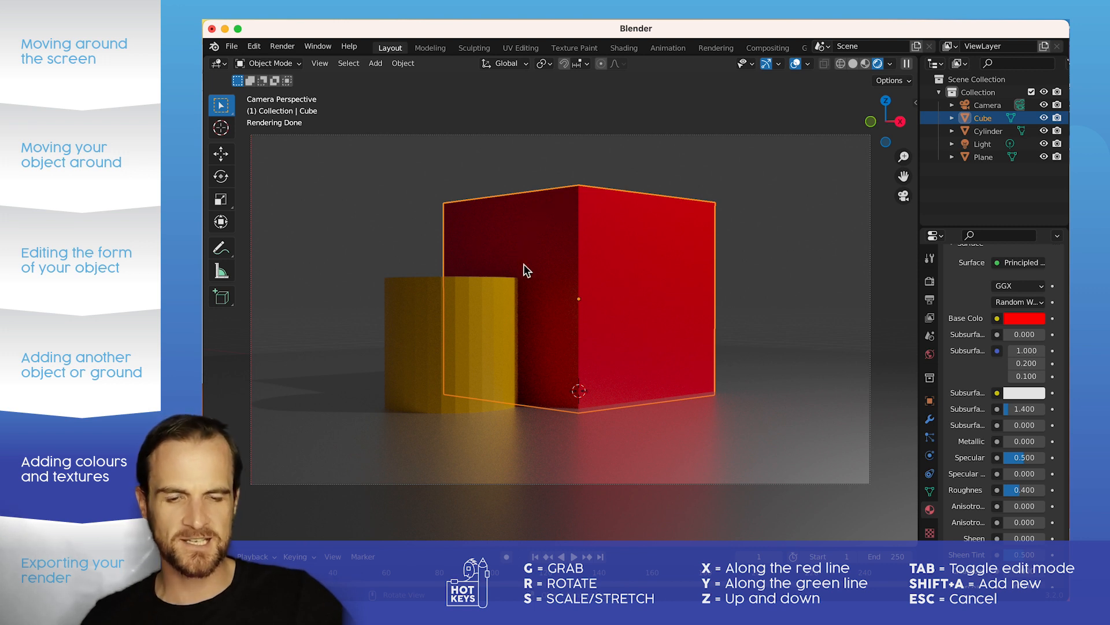
left_click(472, 324)
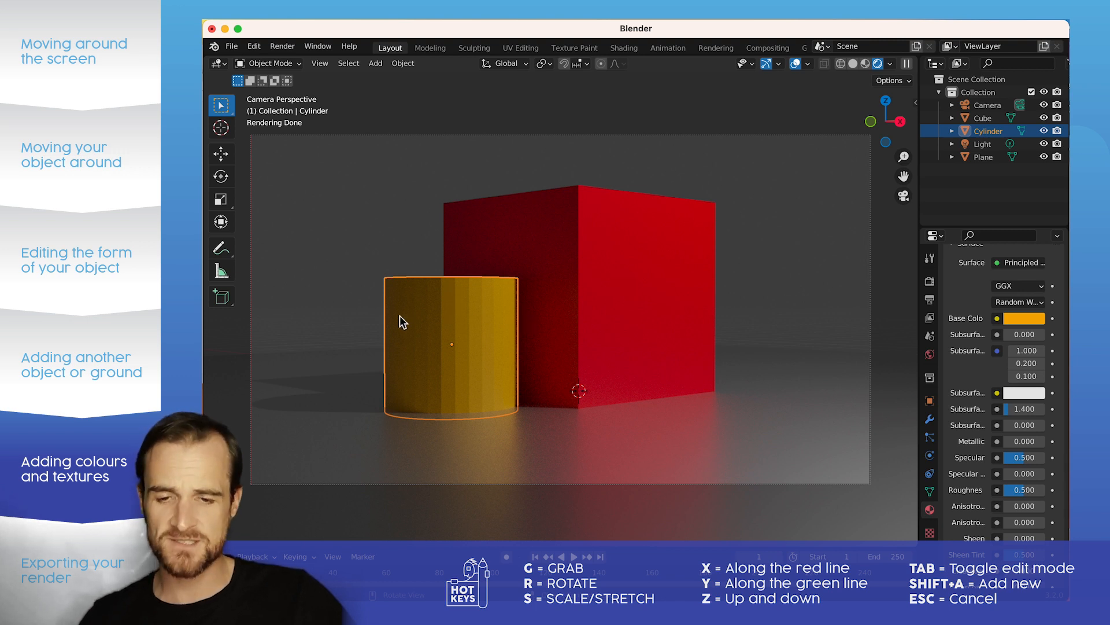
left_click(301, 64)
left_click(278, 91)
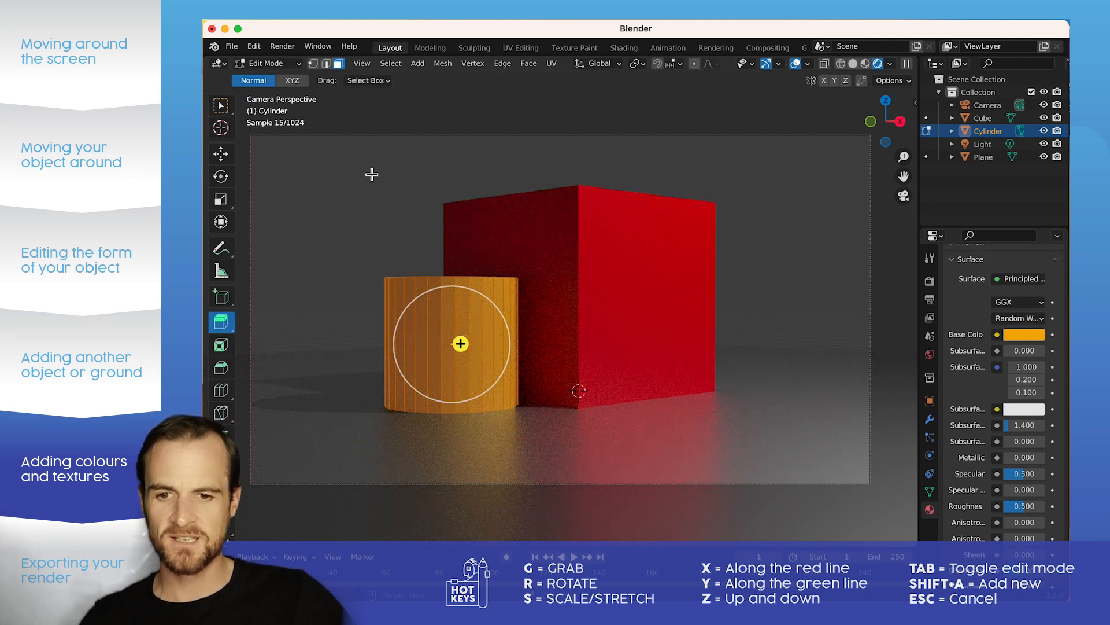
left_click(408, 350)
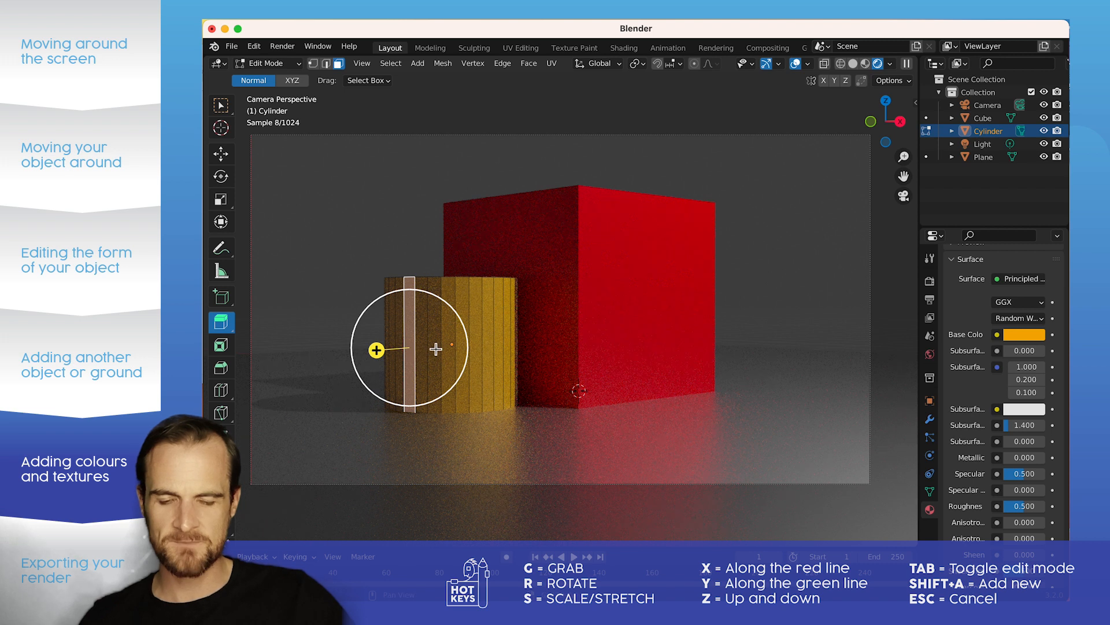
left_click(434, 347, "shift")
left_click(462, 348, "shift")
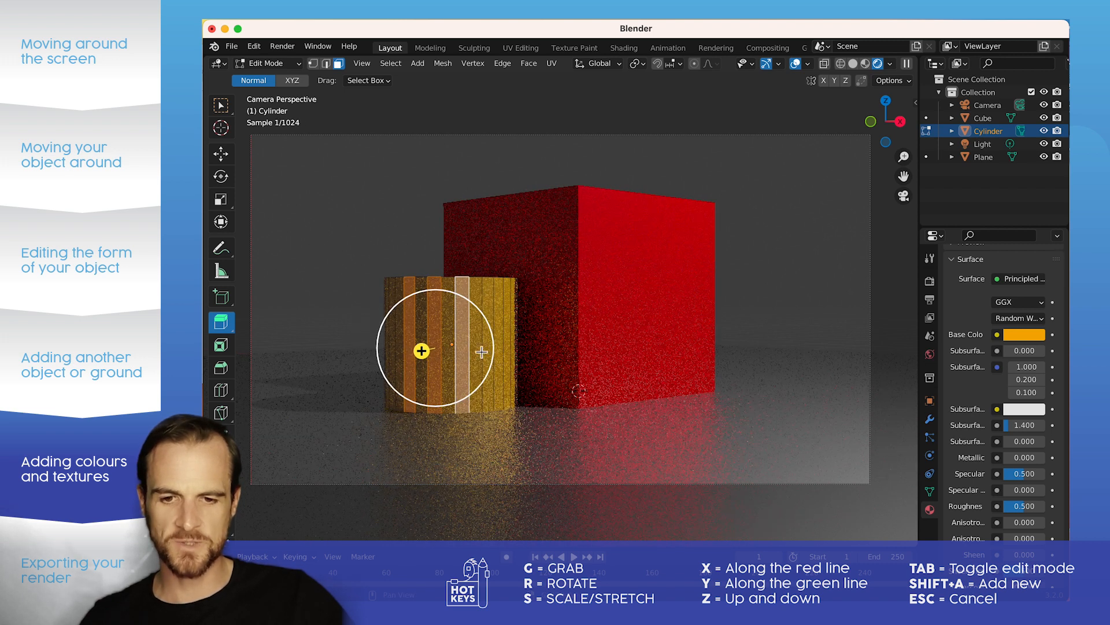
left_click(491, 352, "shift")
left_click(504, 349, "shift")
left_click(517, 346, "shift")
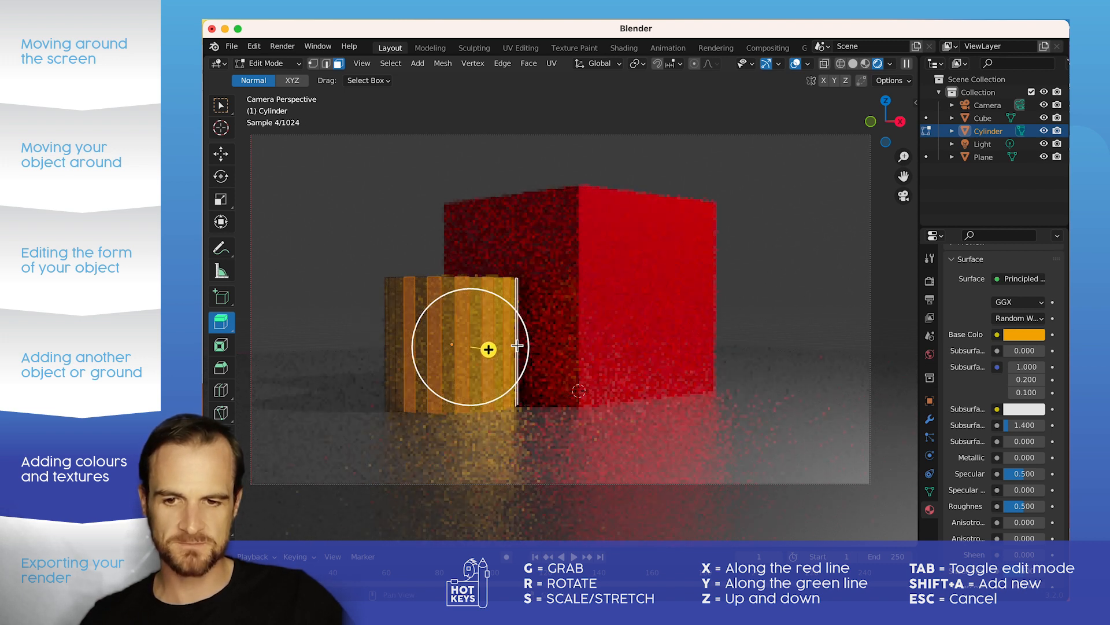
left_click(395, 345, "shift")
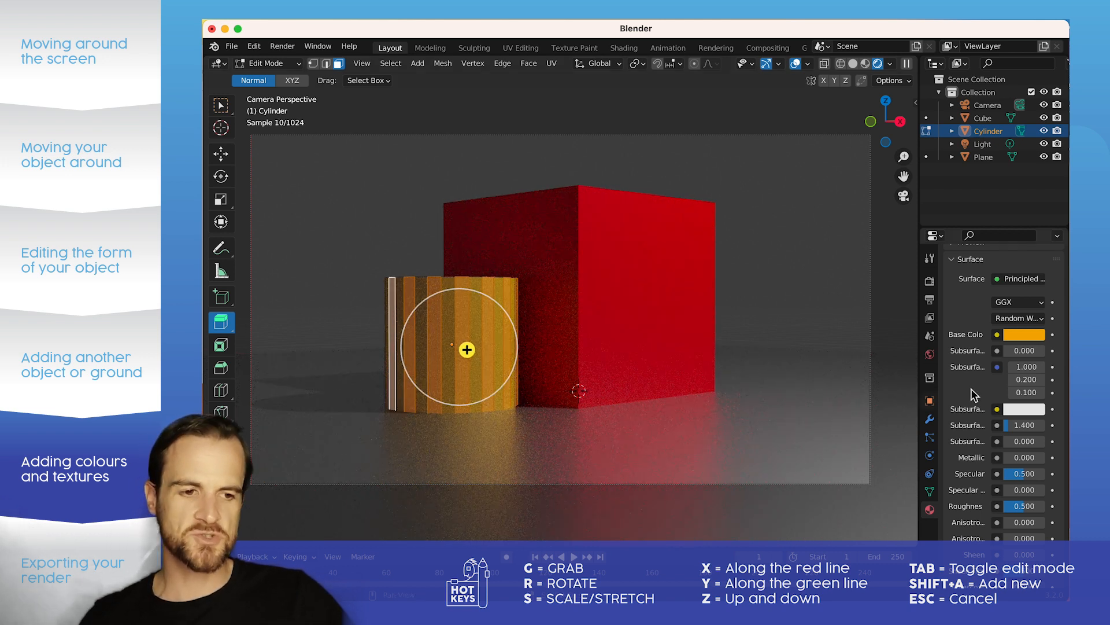
Step: Add a second material slot to the cylinder, assign it to the selected faces with the existing red material, and return to Object Mode
scroll(1031, 376, "up", 5)
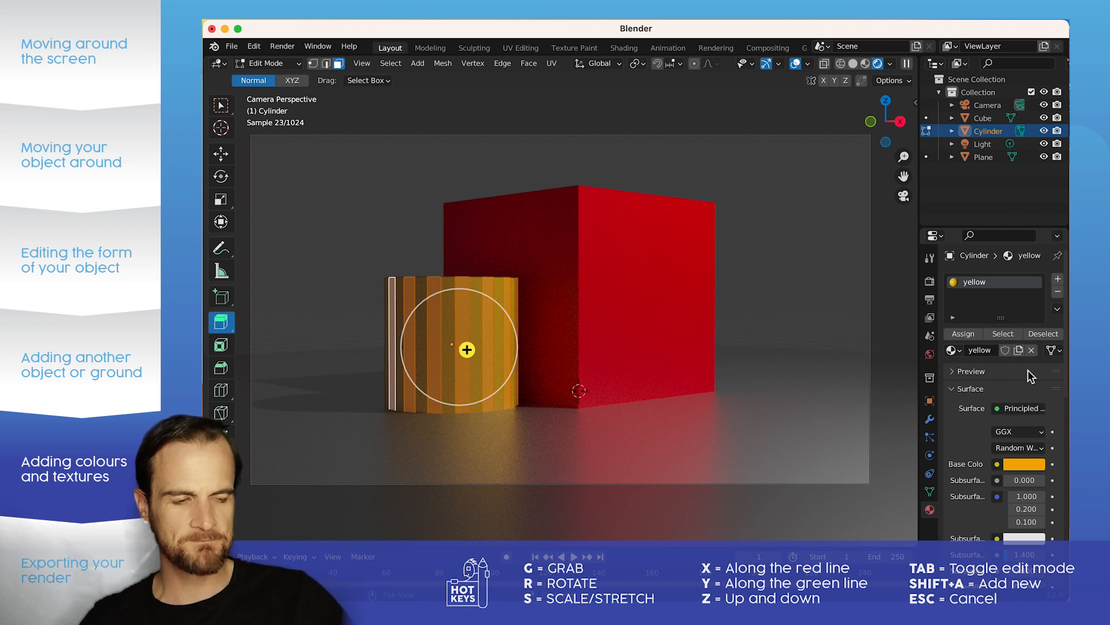
left_click(1058, 282)
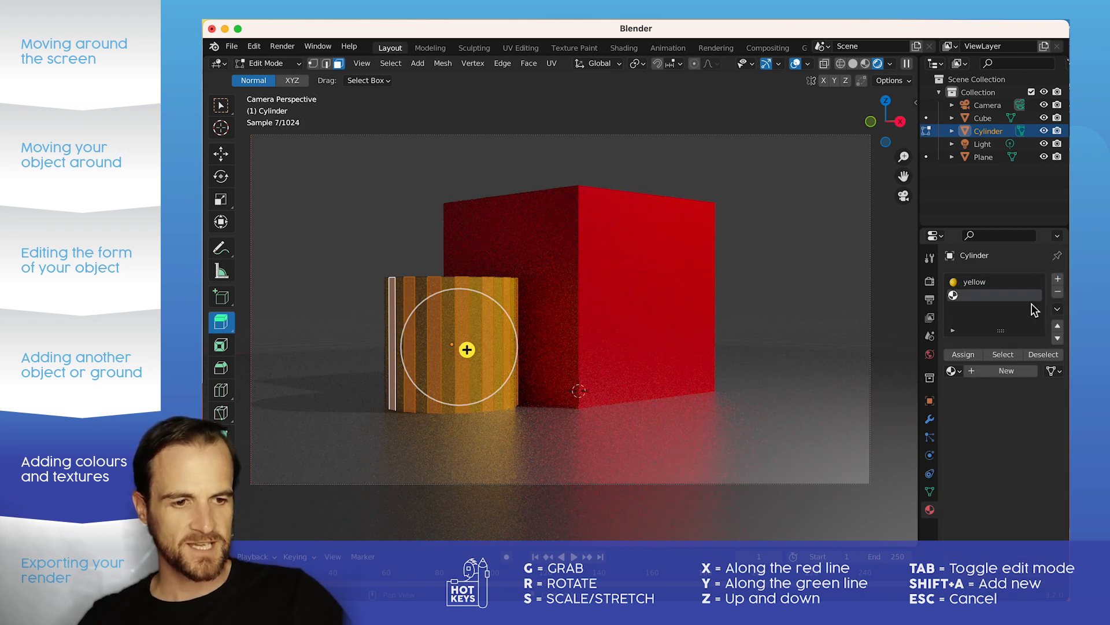
left_click(966, 355)
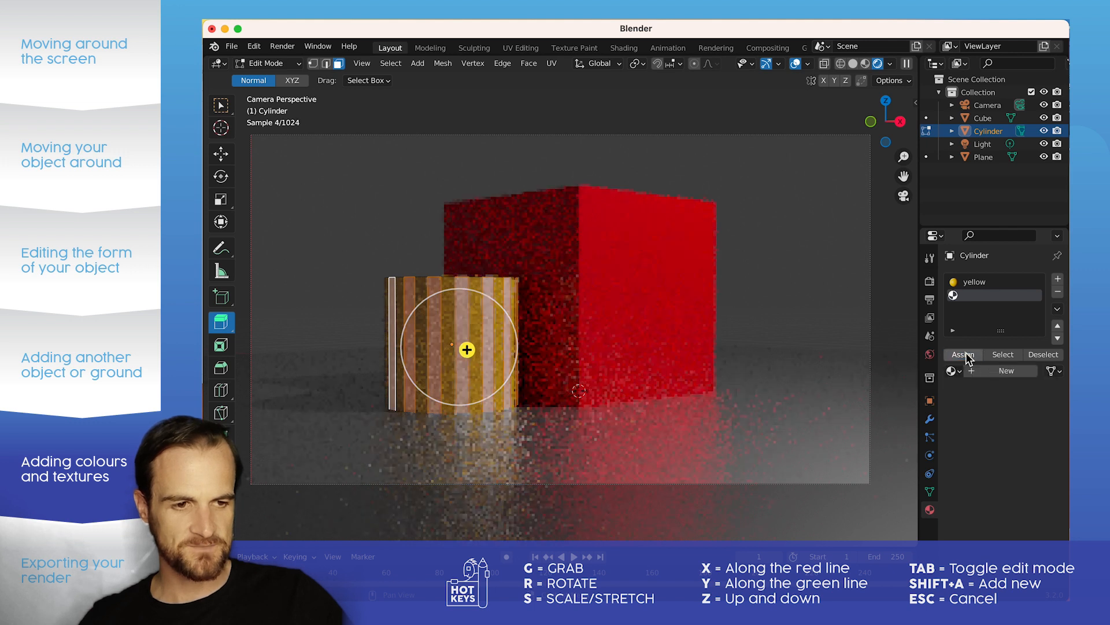
left_click(952, 371)
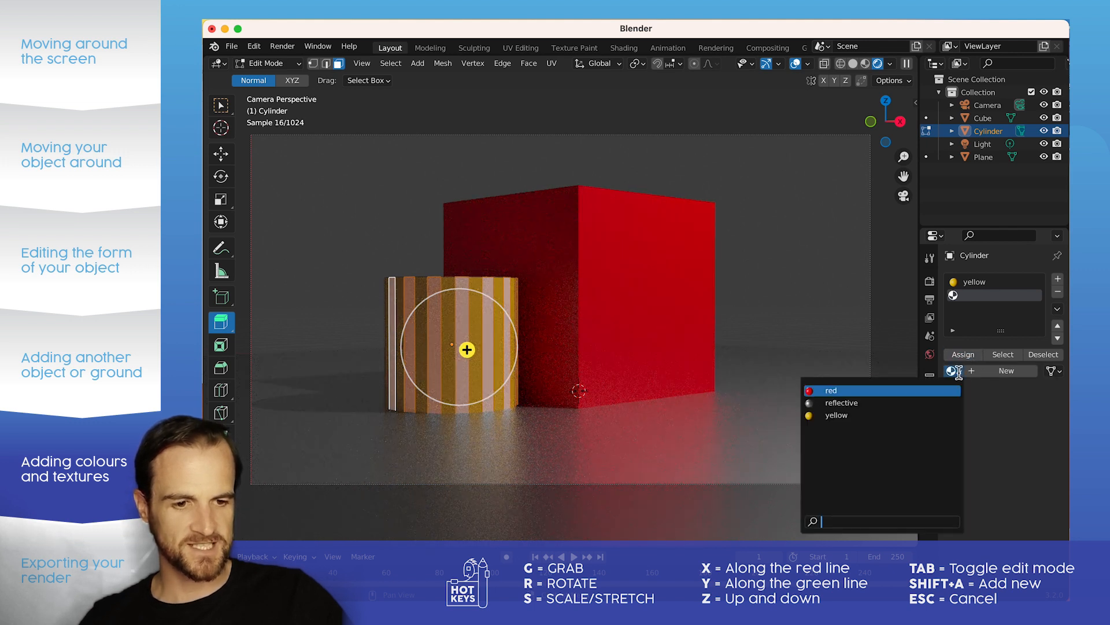
left_click(919, 389)
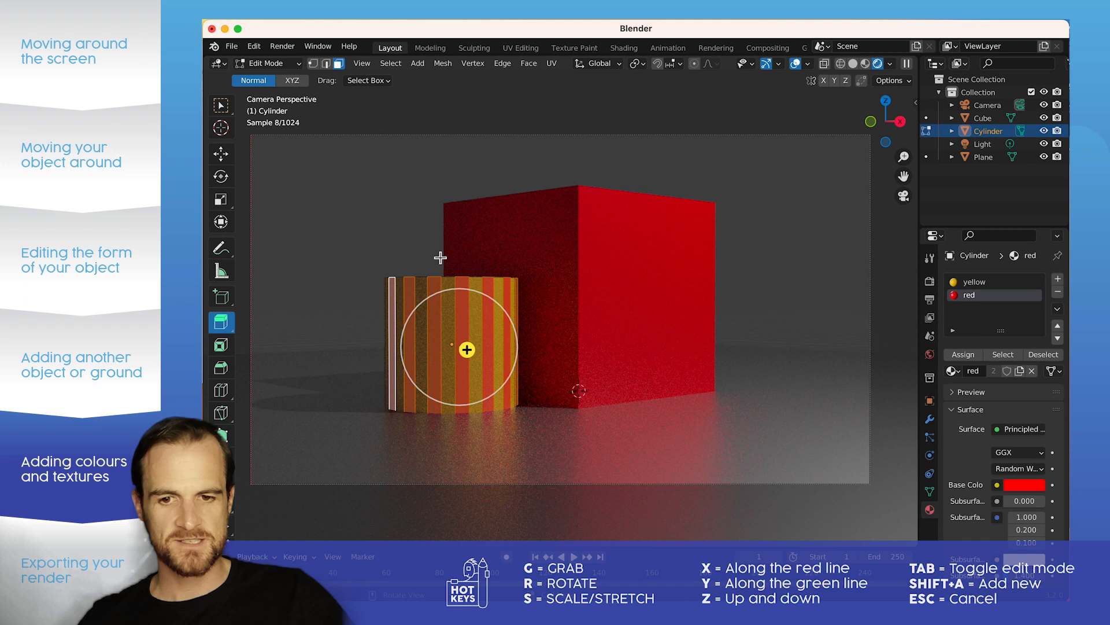
left_click(380, 233)
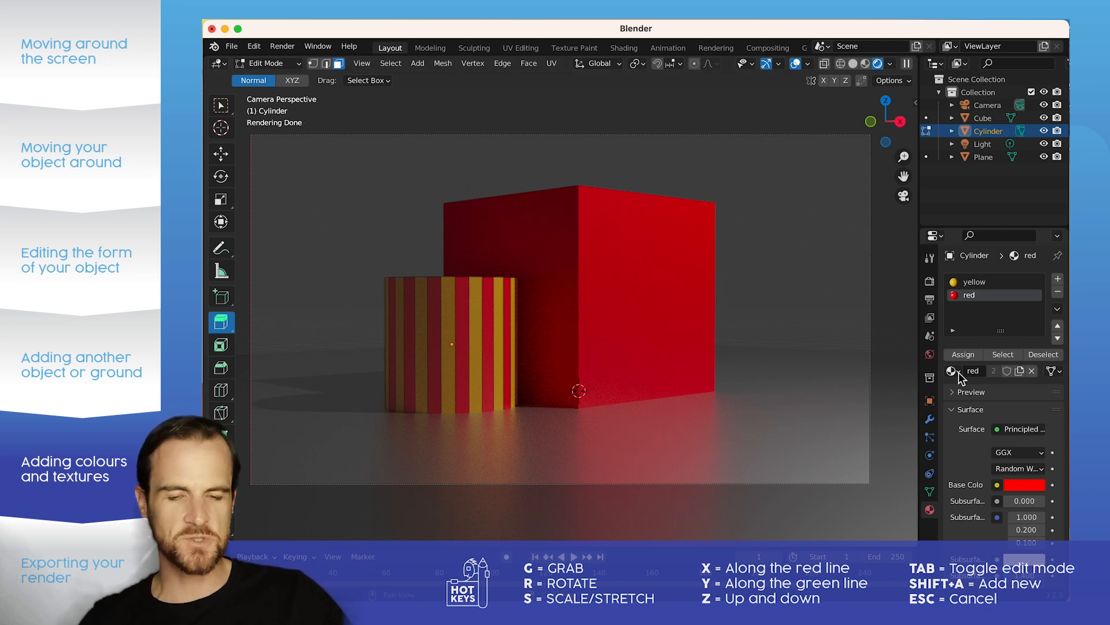
key("Tab")
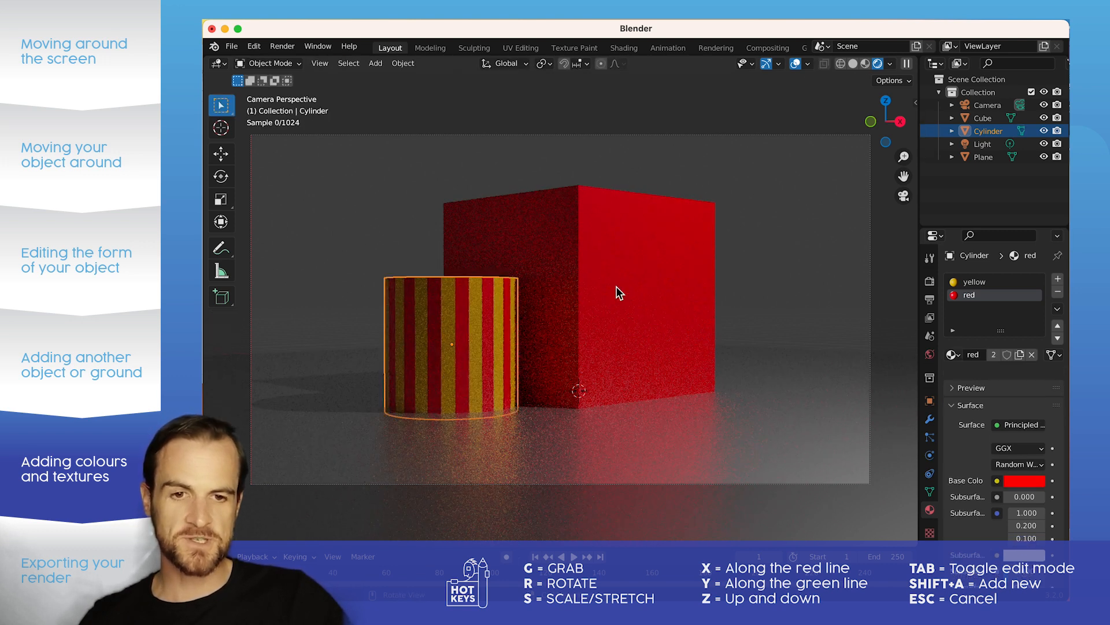
Step: Assign a second material slot with the existing yellow material to the outer half of the cube's brightly lit side in Edit Mode
left_click(619, 255)
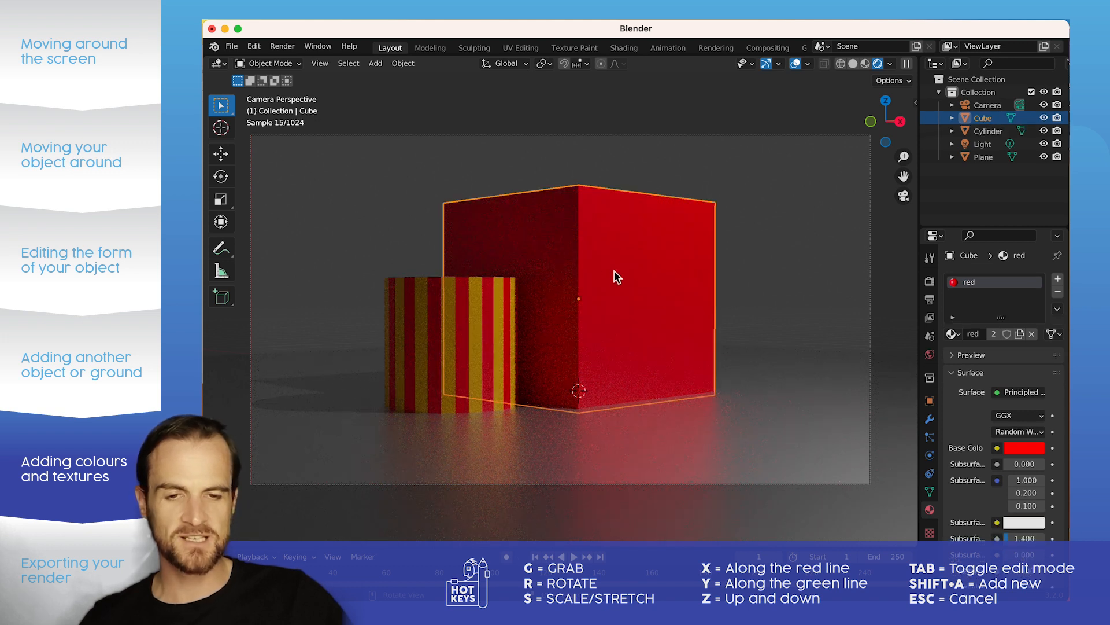
key("Tab")
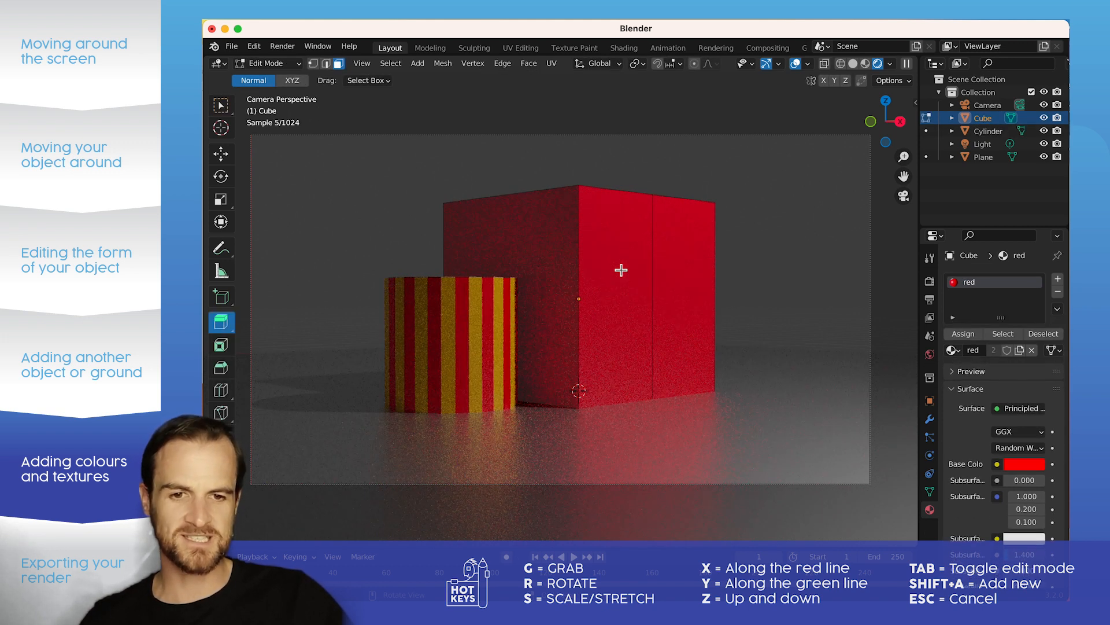
left_click(684, 275)
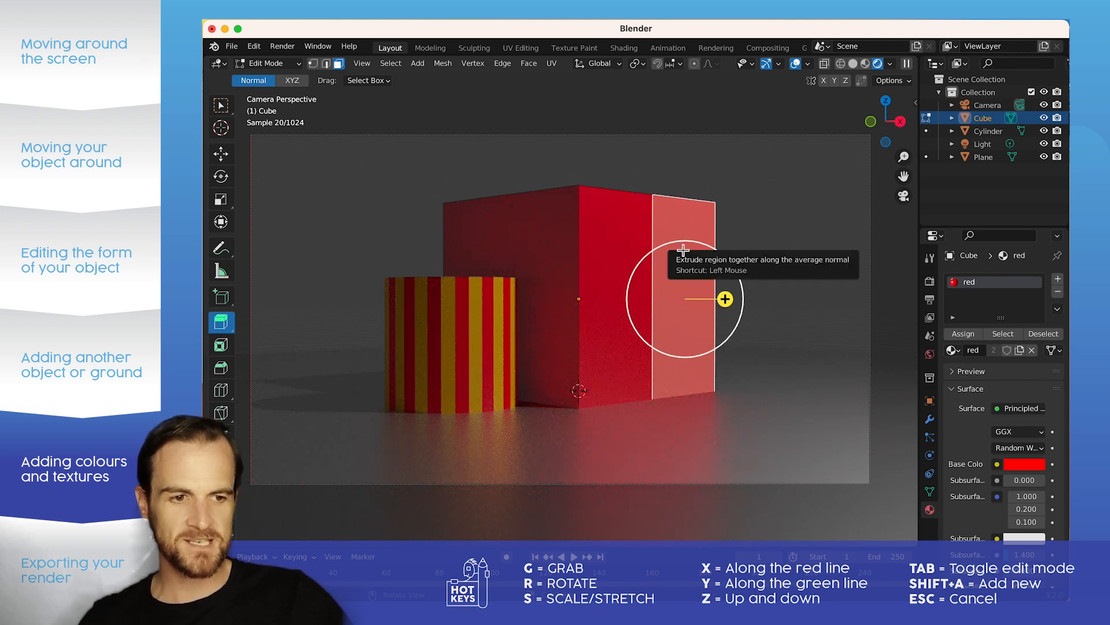
left_click(1057, 278)
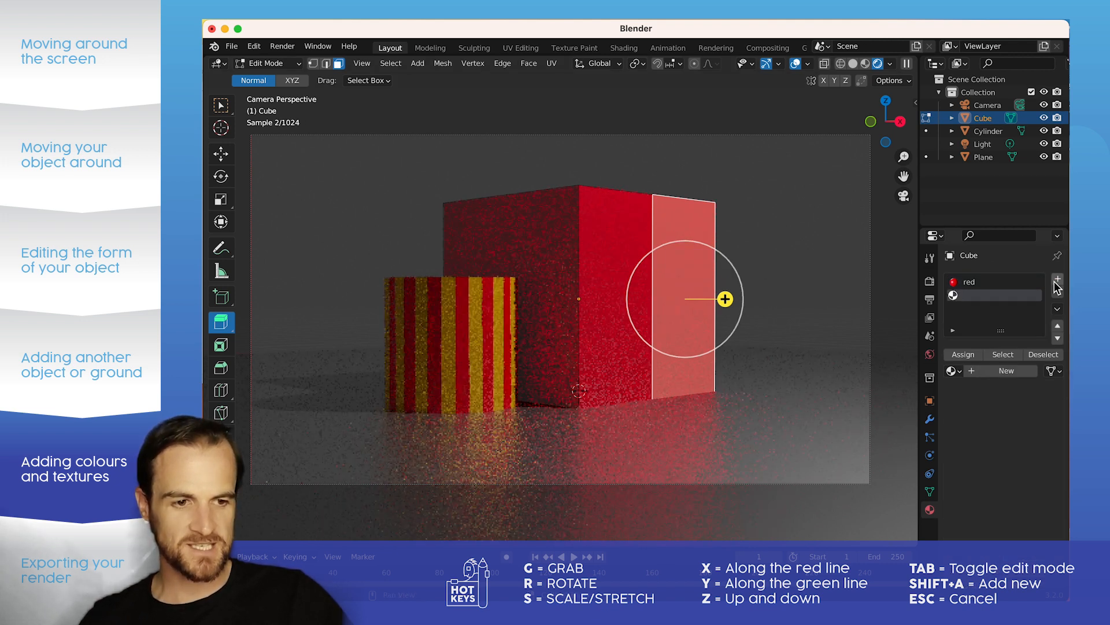
left_click(961, 354)
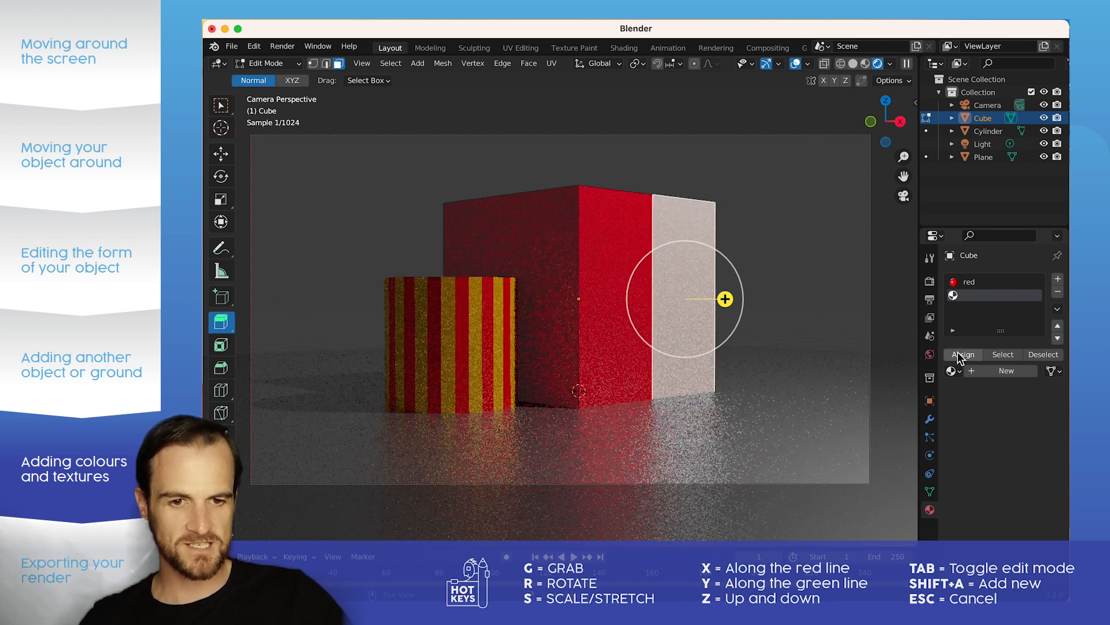
left_click(951, 371)
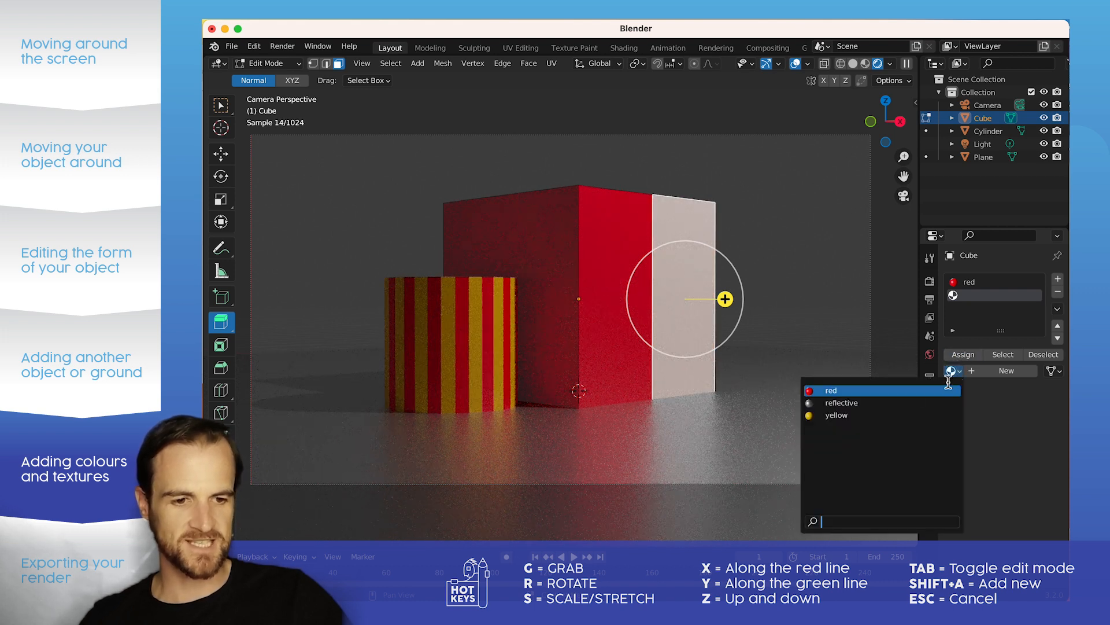
left_click(888, 415)
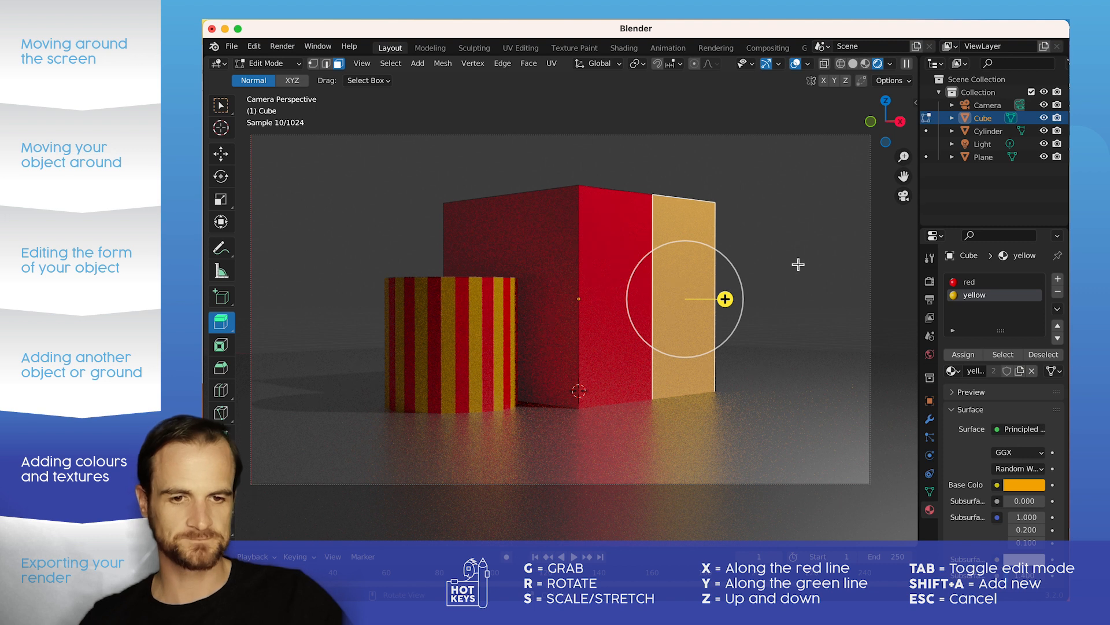
Step: Clear the face selection, then set the Cycles device to GPU Compute and the final render's maximum samples to 128
left_click(828, 318)
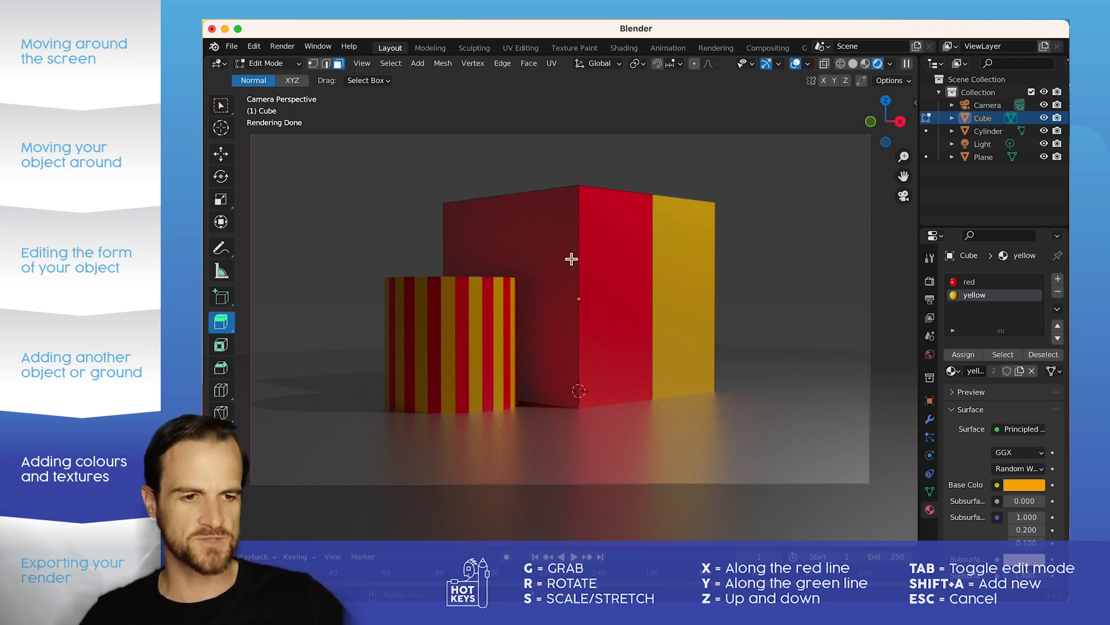
left_click(930, 283)
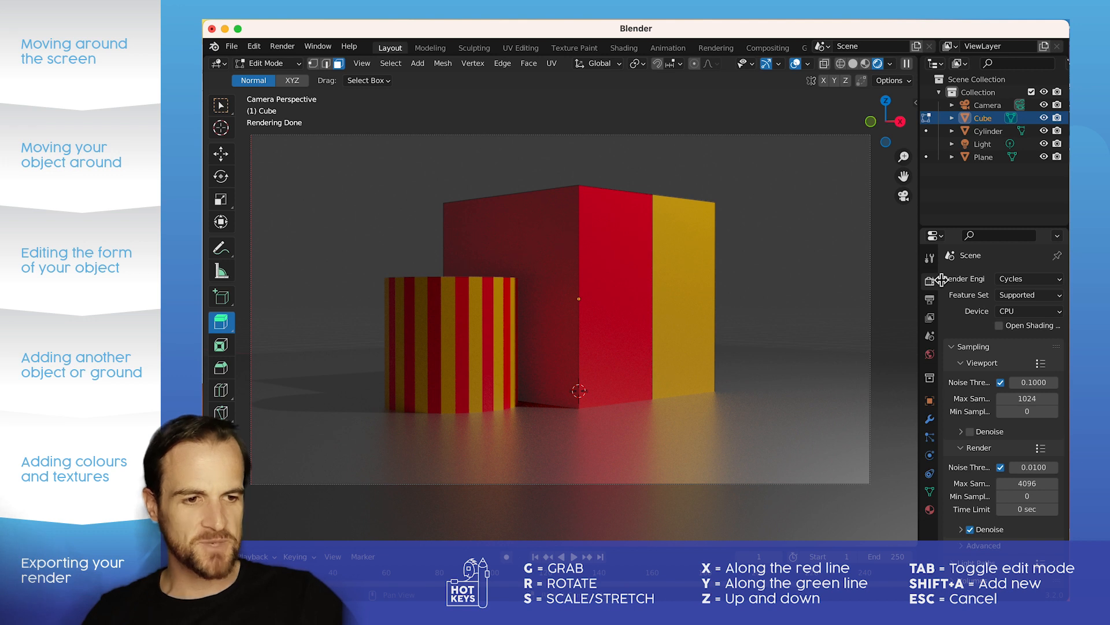
left_click(1010, 312)
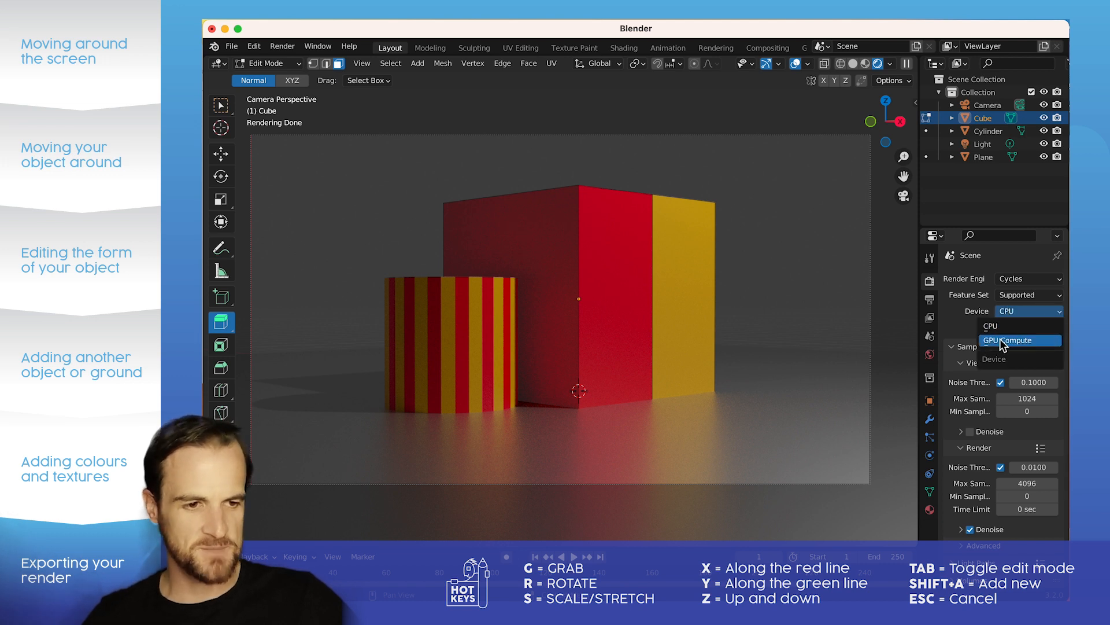
left_click(1000, 340)
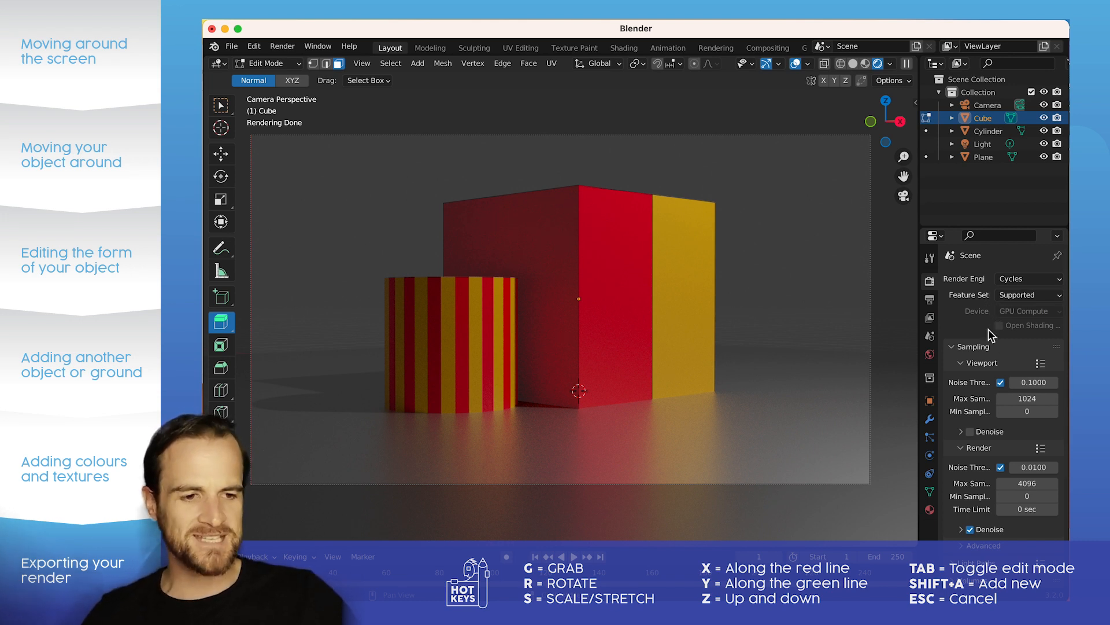
left_click(1026, 484)
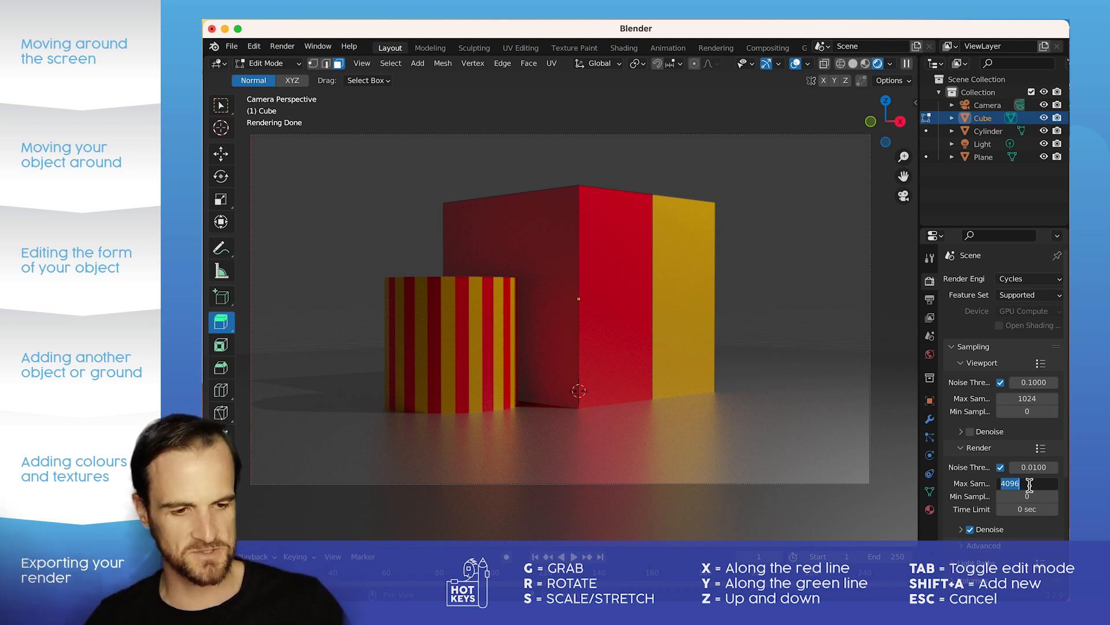
type("128")
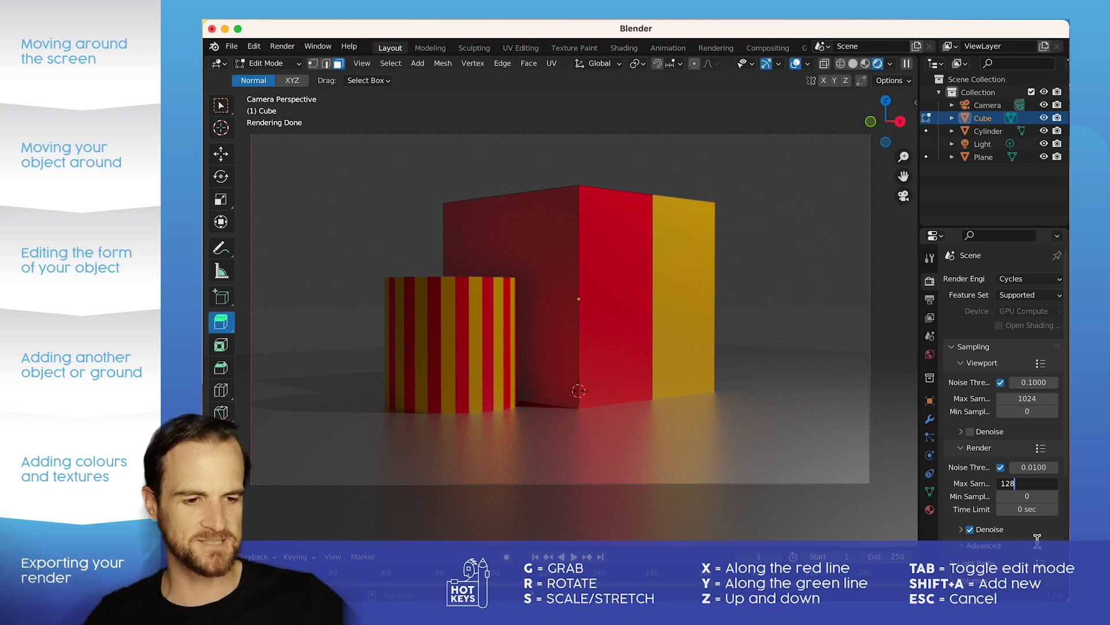
key("Return")
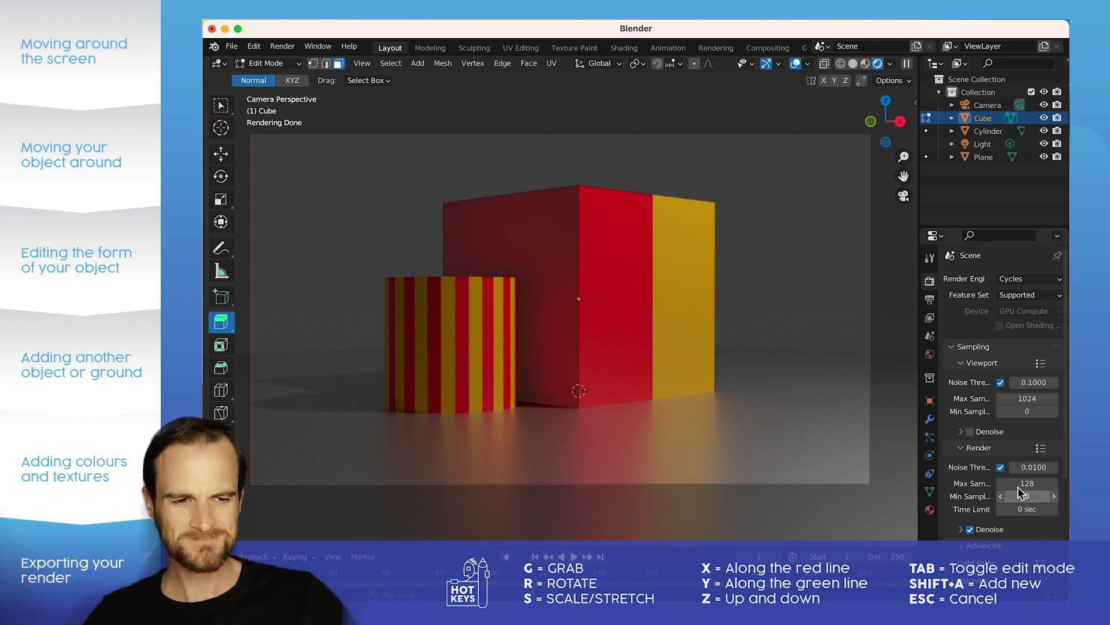
Step: Check the output format settings, render the camera view as a still image, and move the render window clear of the screen edge
left_click(930, 302)
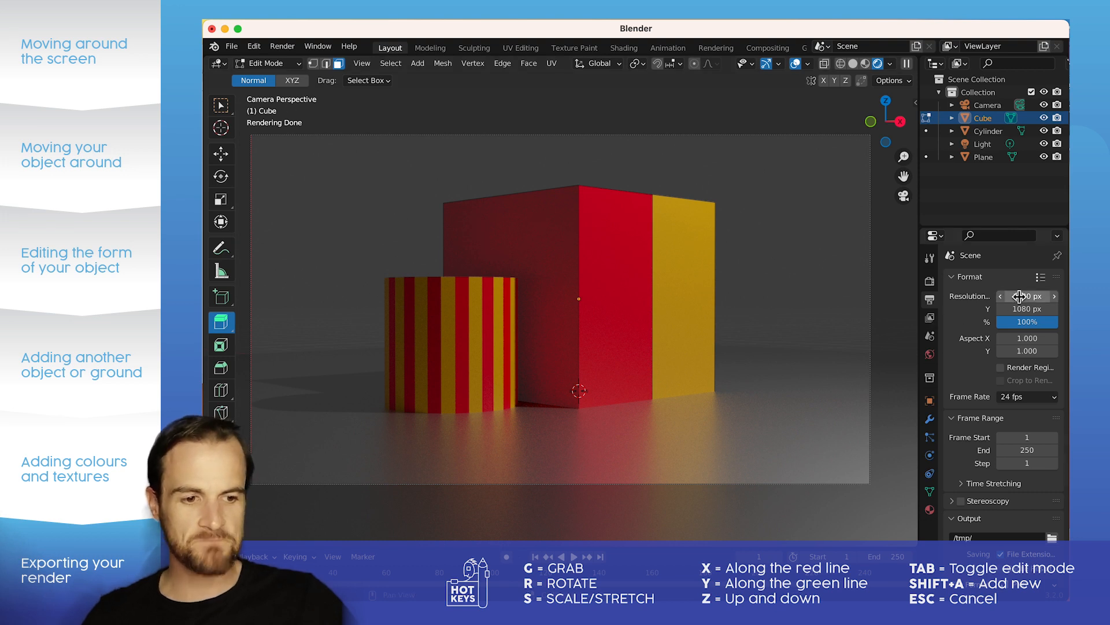
left_click(282, 49)
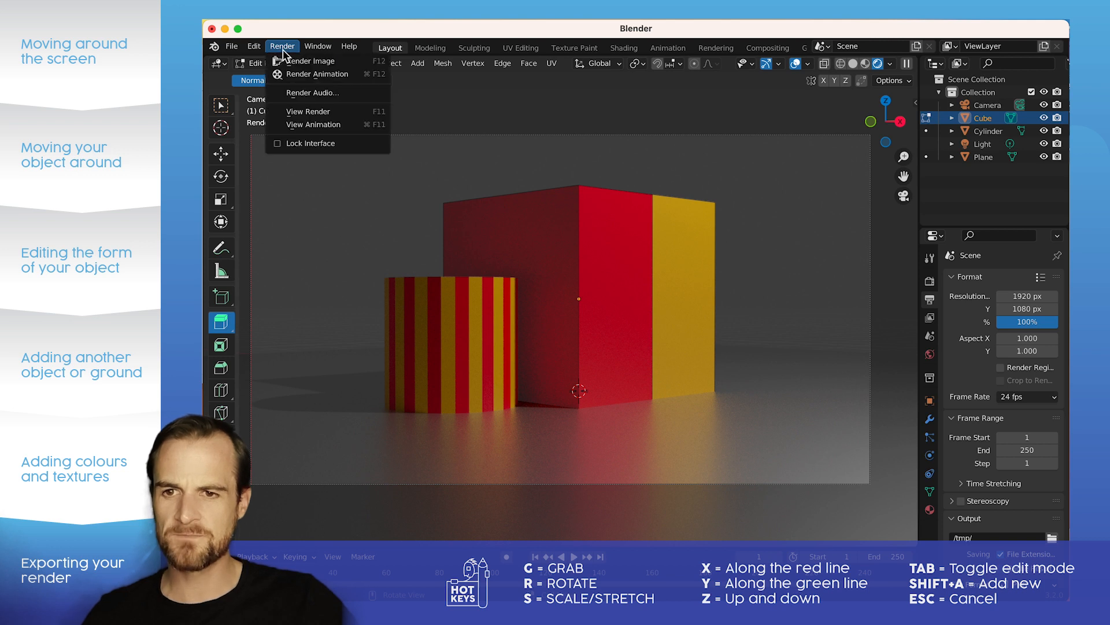
left_click(299, 61)
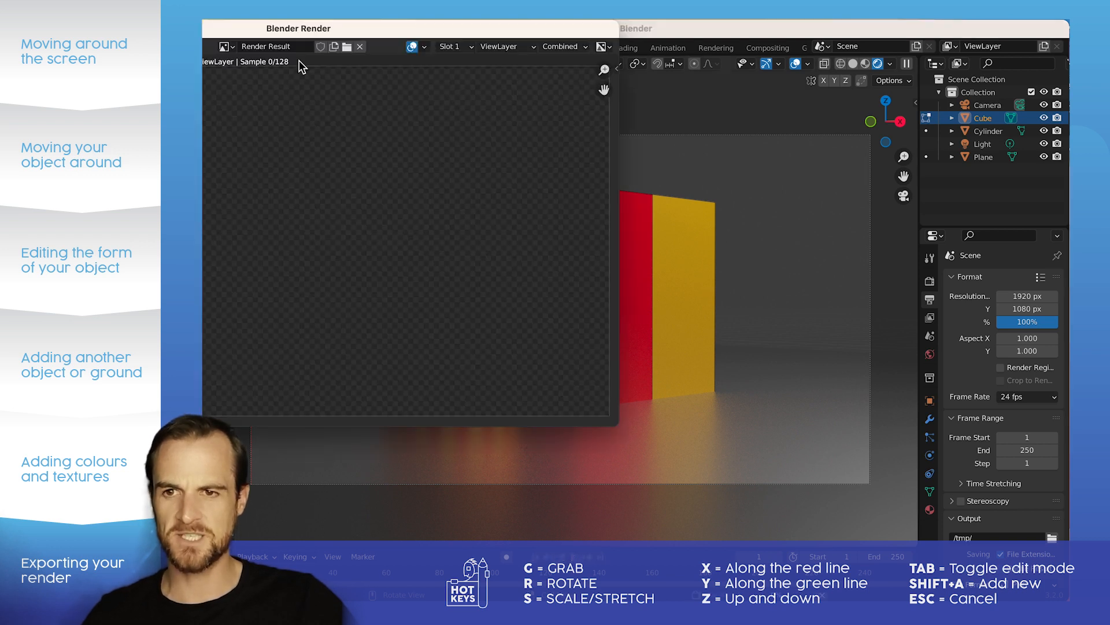
left_click_drag(314, 30, 629, 100)
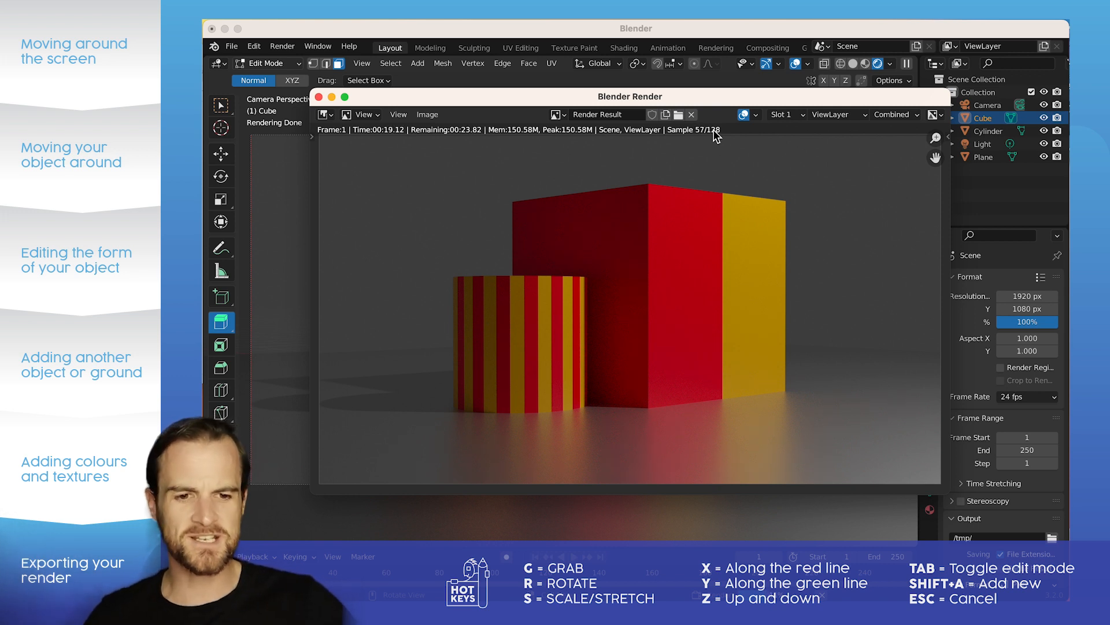
Step: Examine the render up close for noise on the cylinder stripes, cube faces and floor reflections, then view the whole image
scroll(698, 404, "up", 3)
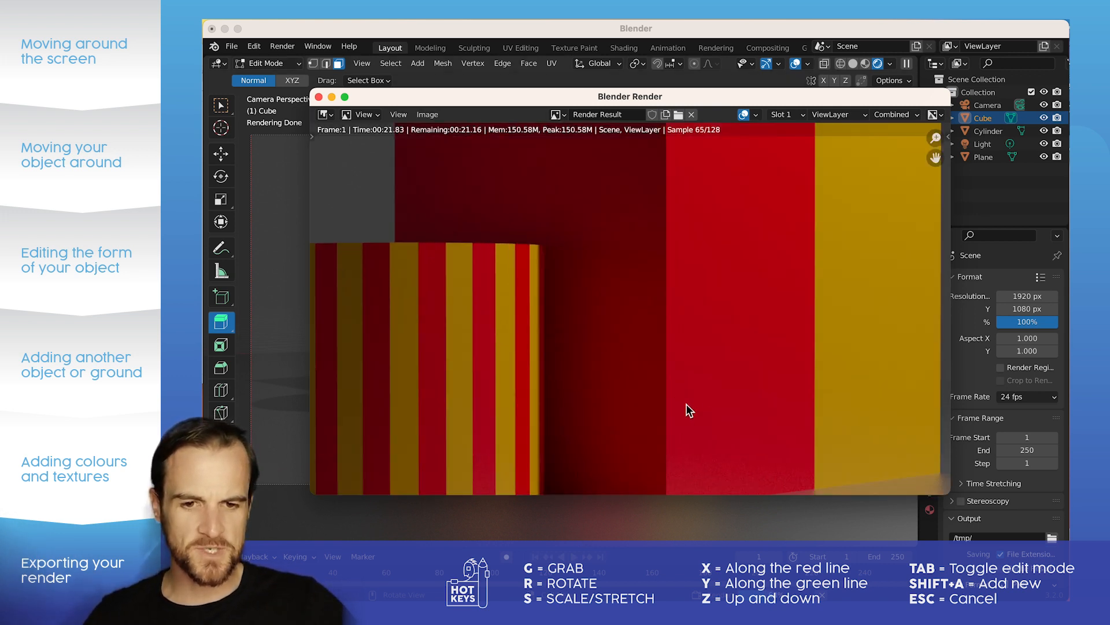
middle_click_drag(624, 344, 639, 245)
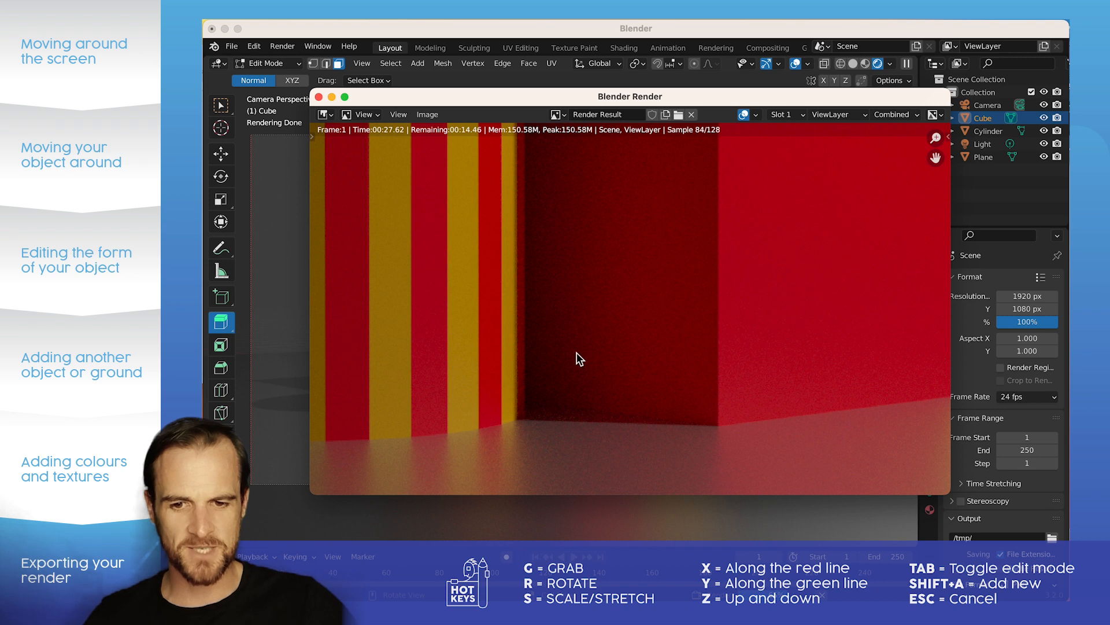
scroll(442, 307, "down", 1)
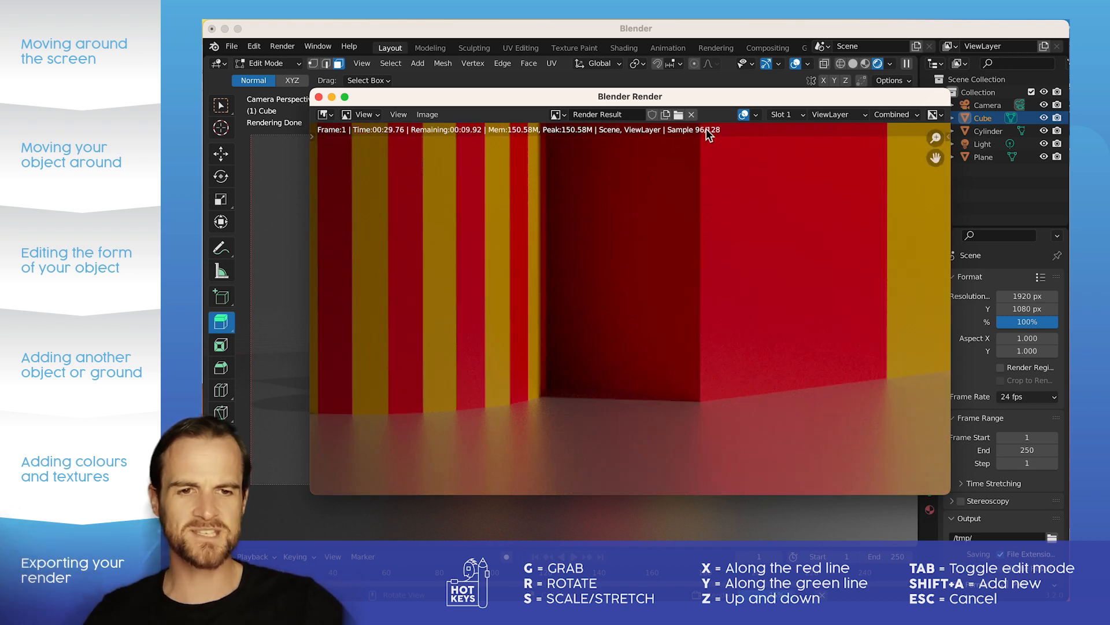
scroll(667, 266, "down", 3)
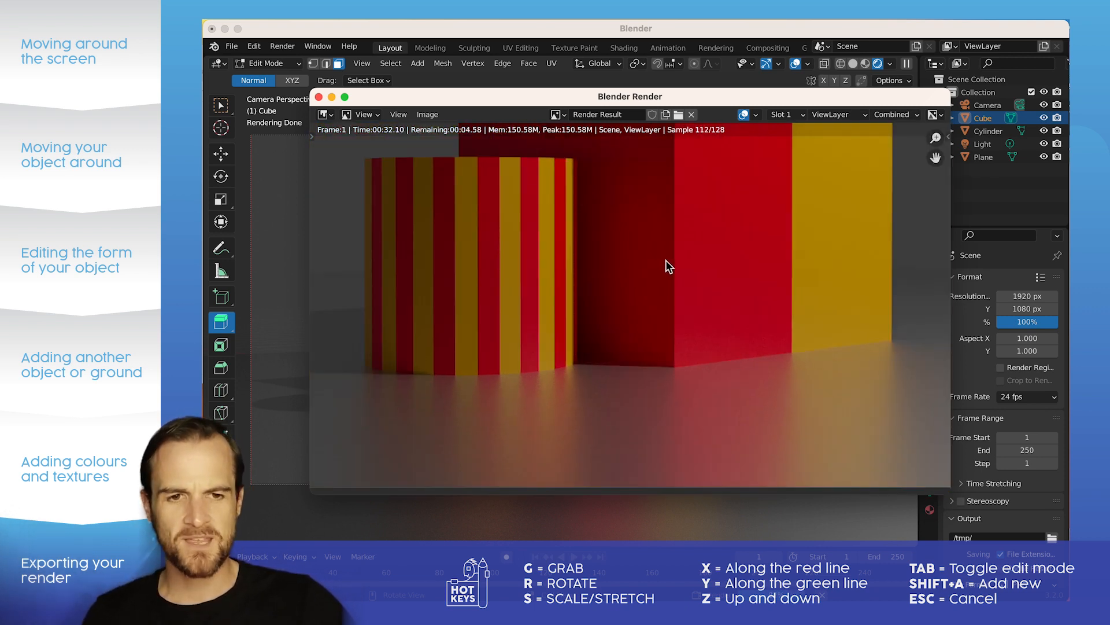
mouse_move(640, 268)
middle_mouse_down()
mouse_move(635, 286)
mouse_move(629, 278)
middle_mouse_up()
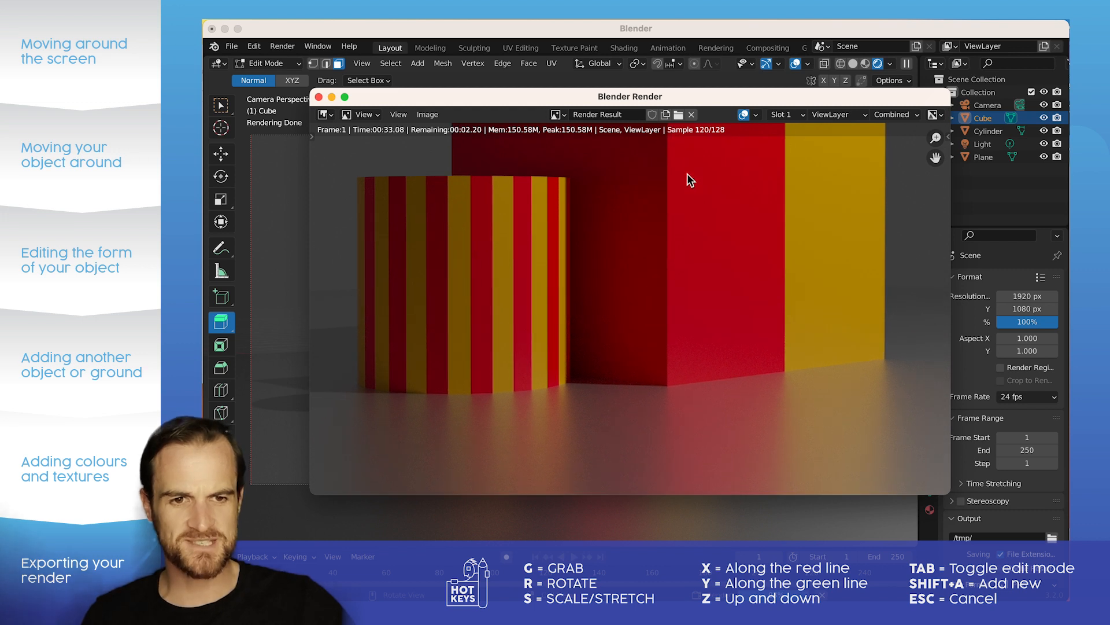
scroll(595, 299, "up", 1)
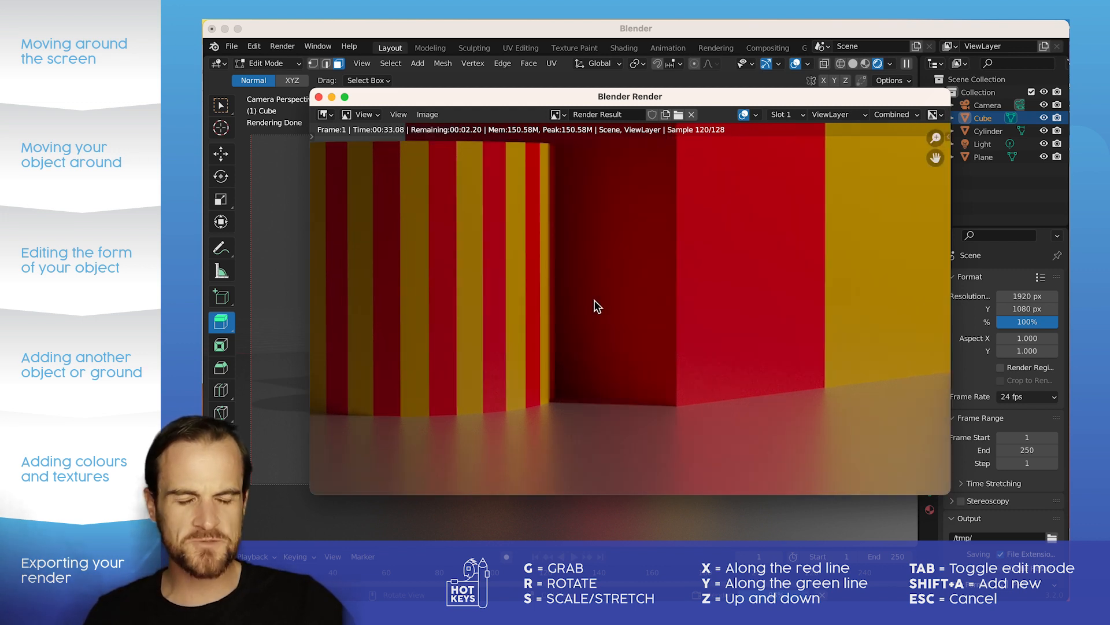
scroll(588, 332, "up", 1)
scroll(622, 289, "up", 1)
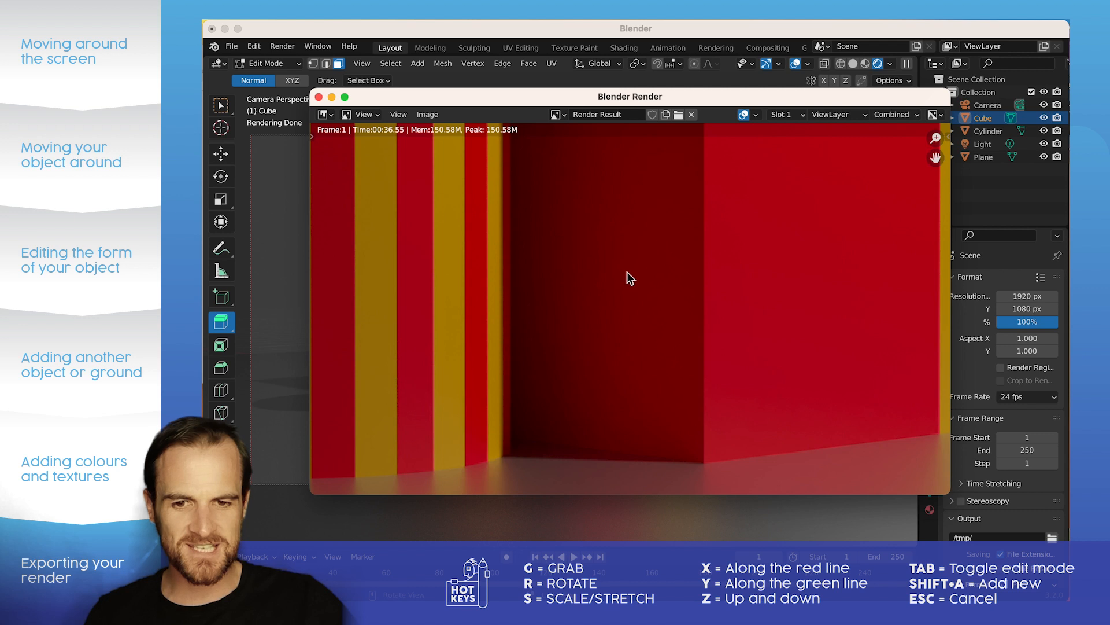
scroll(601, 277, "up", 1)
scroll(572, 281, "down", 2)
scroll(636, 280, "down", 1)
scroll(654, 241, "down", 4)
scroll(657, 230, "up", 4)
middle_click_drag(657, 231, 624, 295)
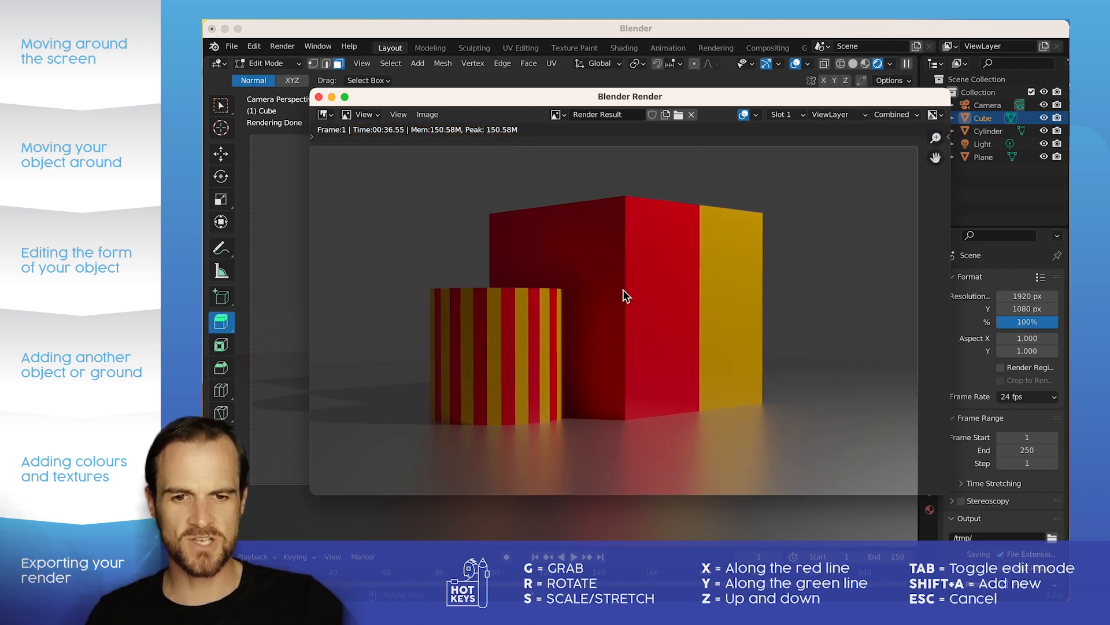
scroll(623, 292, "down", 1)
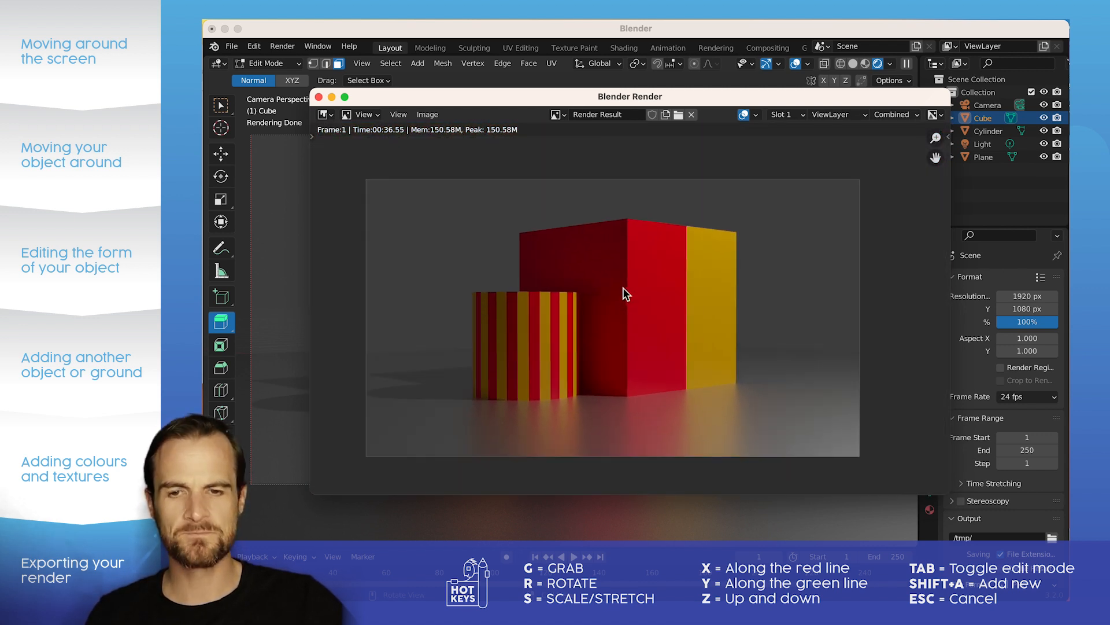
Step: Save the rendered image to a file
left_click(435, 116)
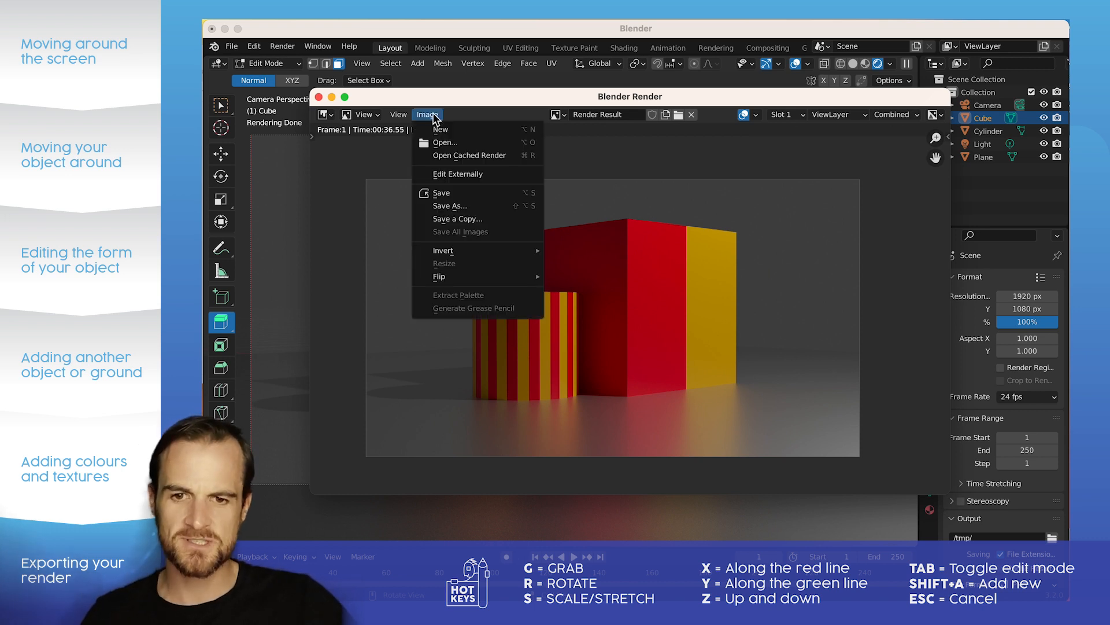